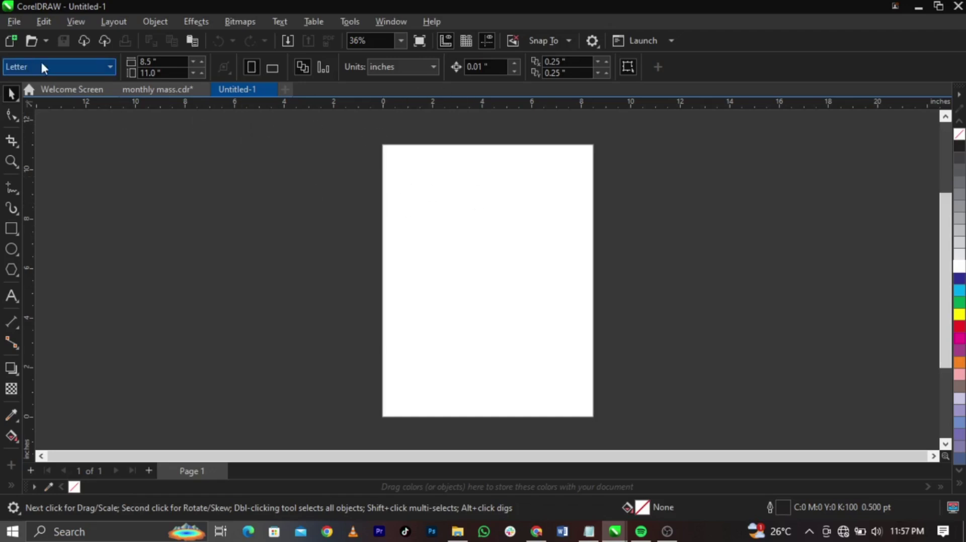
Set the page to inches, 10 in wide and 10 in high.
left_click(394, 67)
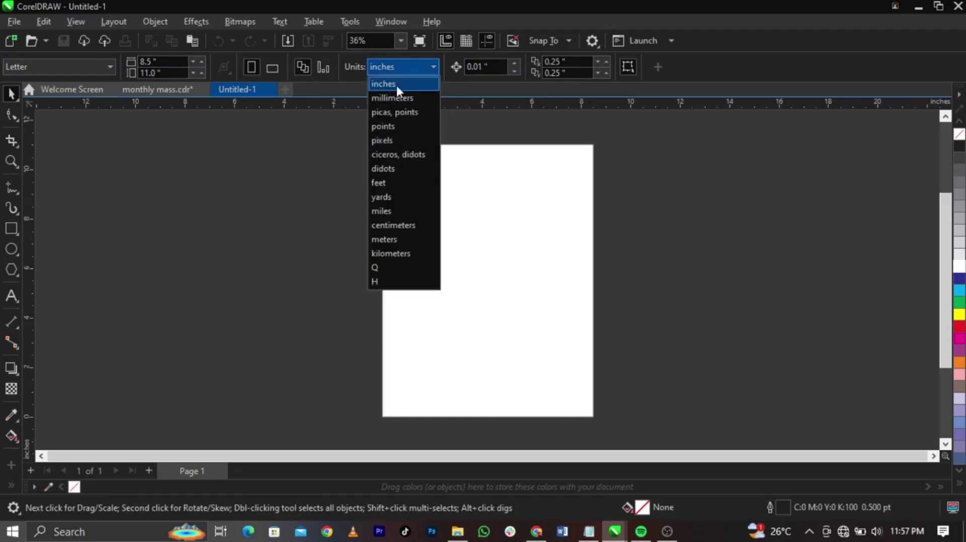
left_click(396, 86)
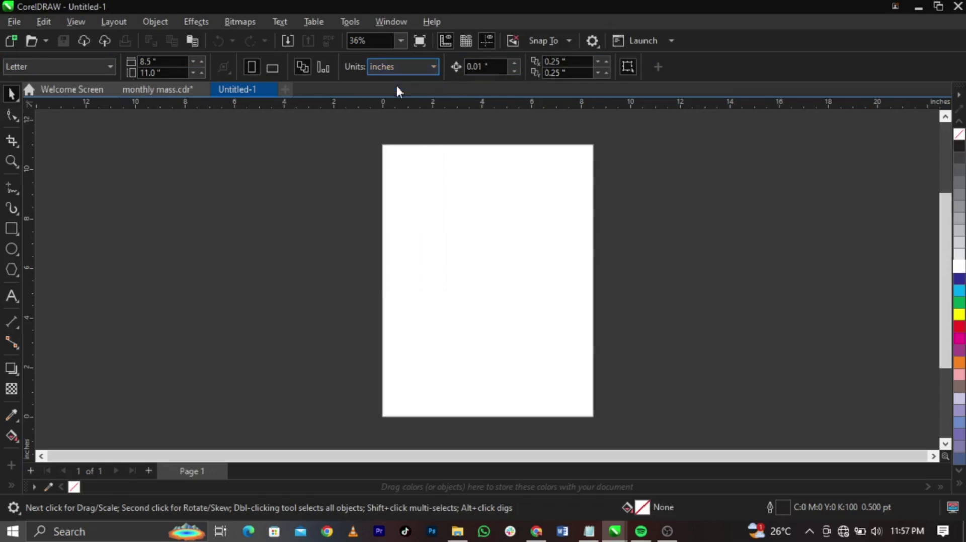
left_click(157, 62)
double_click(157, 61)
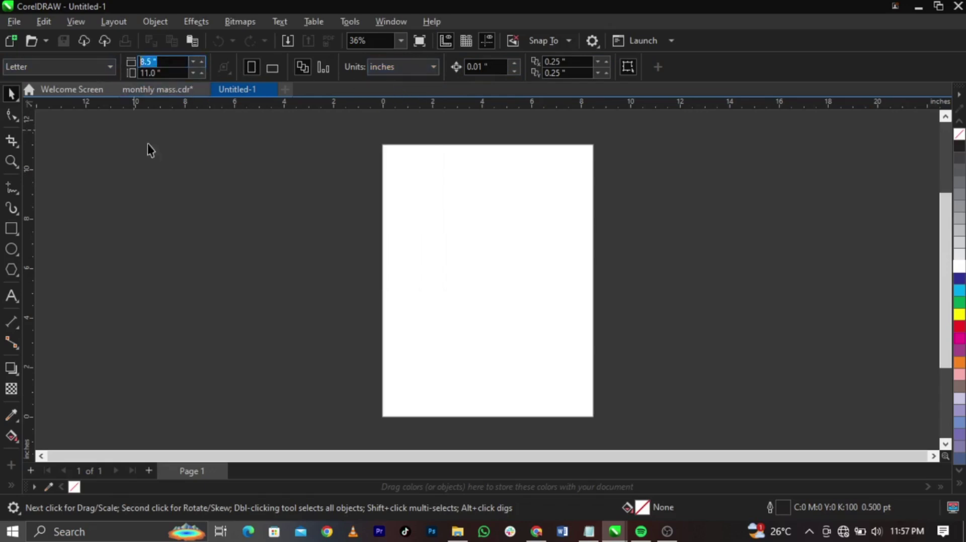
type("10")
key("Tab")
type("10")
key("Return")
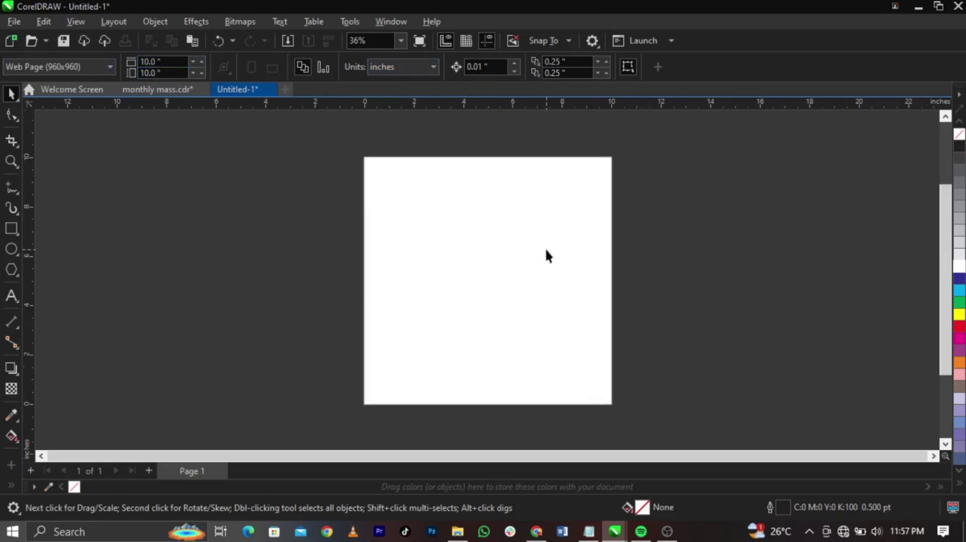
Create a rectangle that frames the whole page and remove its outline.
scroll(532, 256, "up", 1)
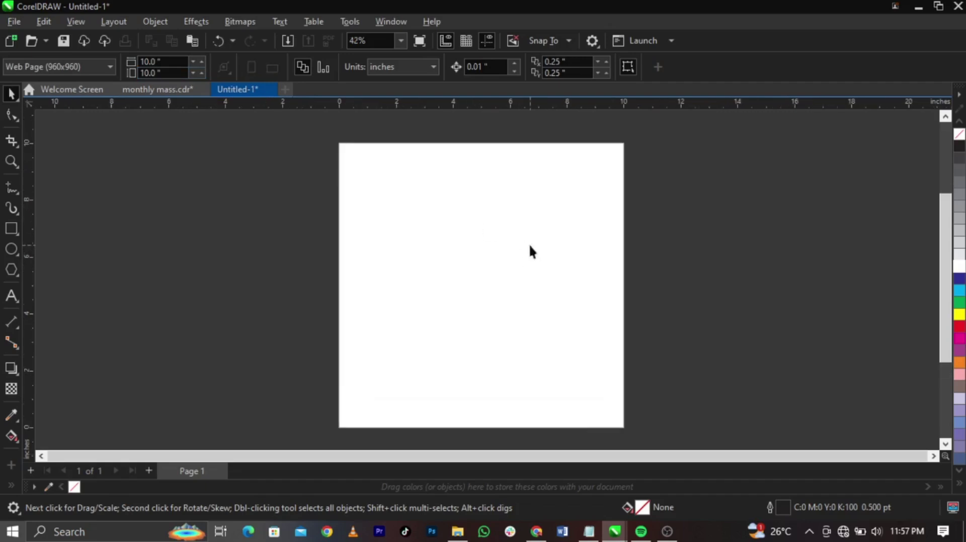
double_click(11, 231)
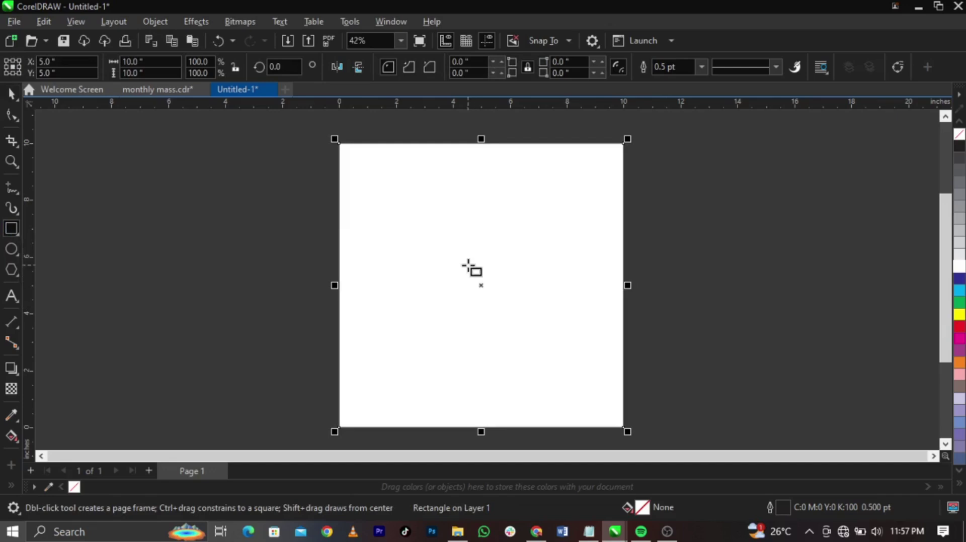
right_click(956, 139)
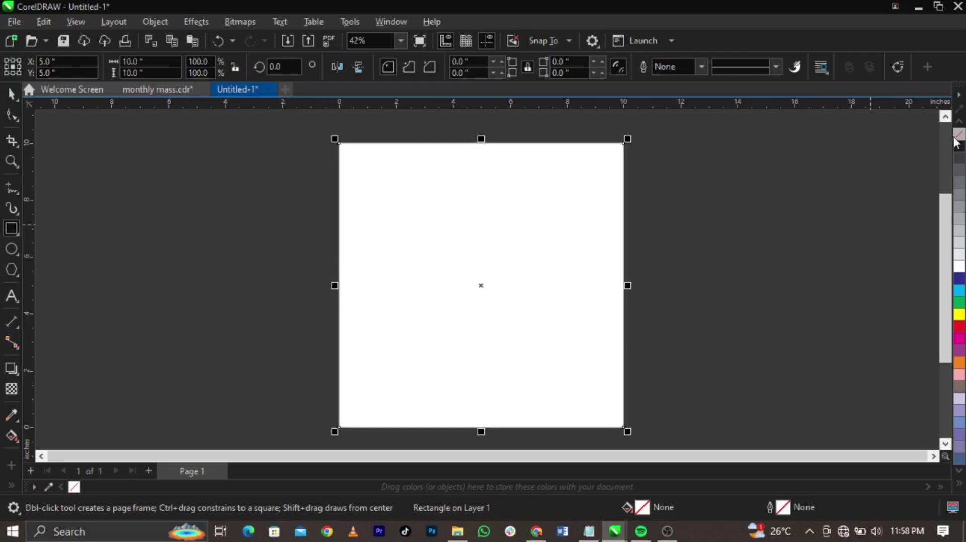
left_click(11, 93)
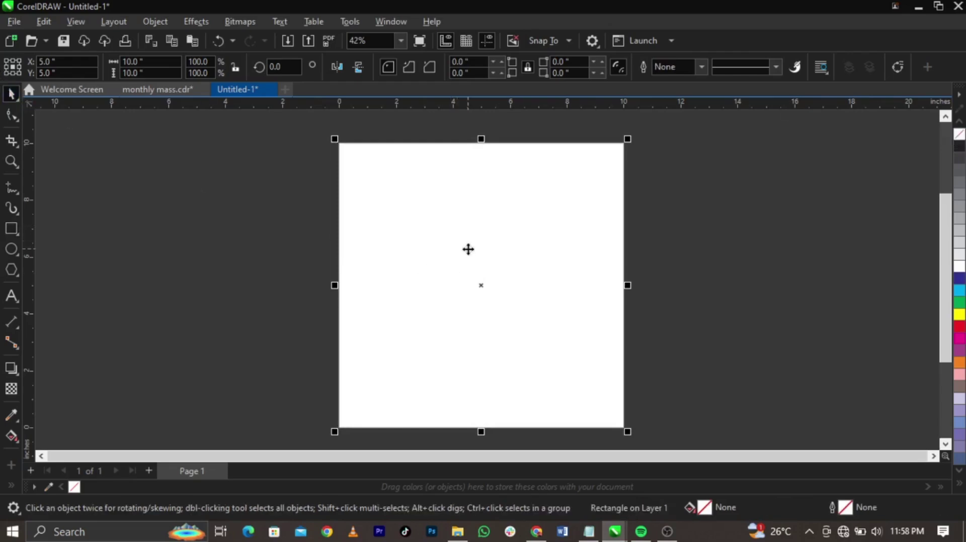
left_click_drag(466, 300, 496, 301)
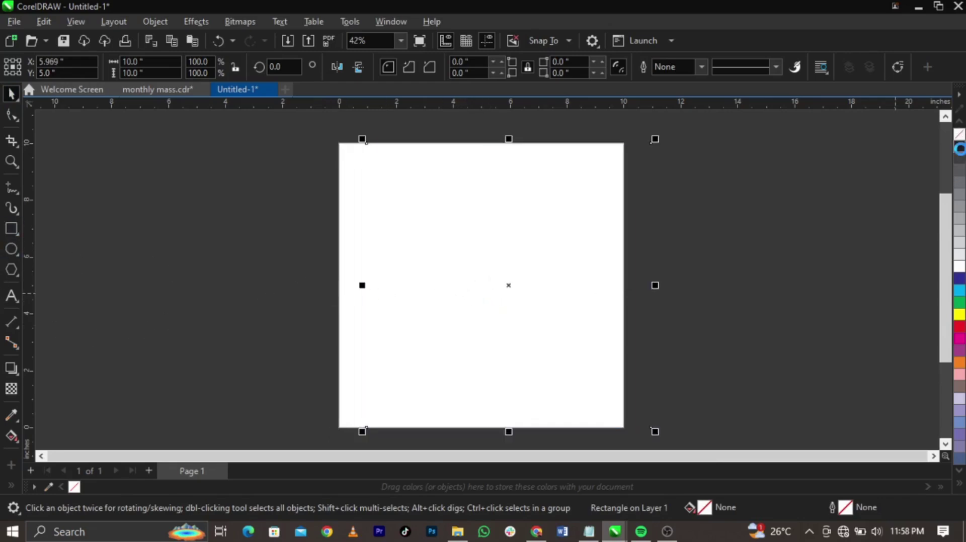
scroll(368, 281, "up", 3)
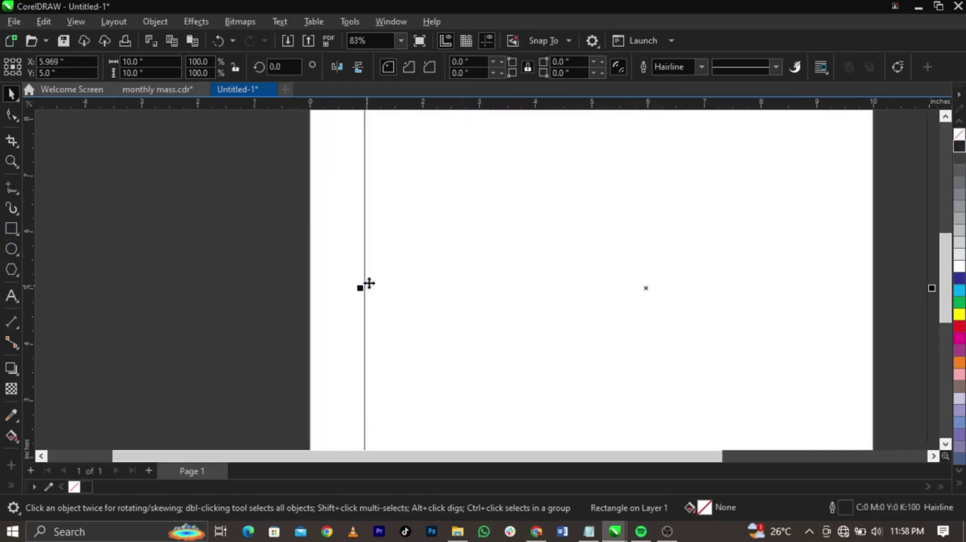
scroll(369, 284, "down", 3)
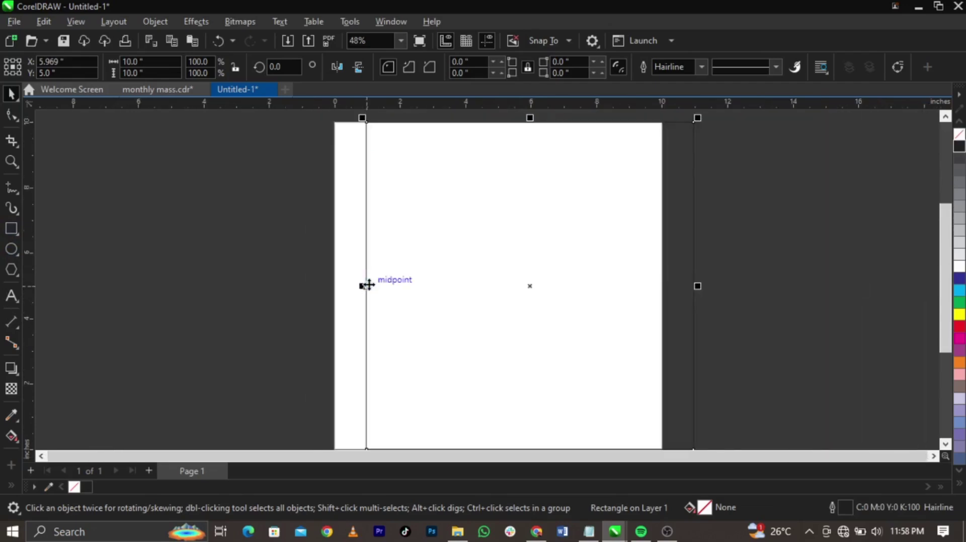
right_click(958, 135)
key("ctrl+z")
key("ctrl+z")
key("ctrl+z")
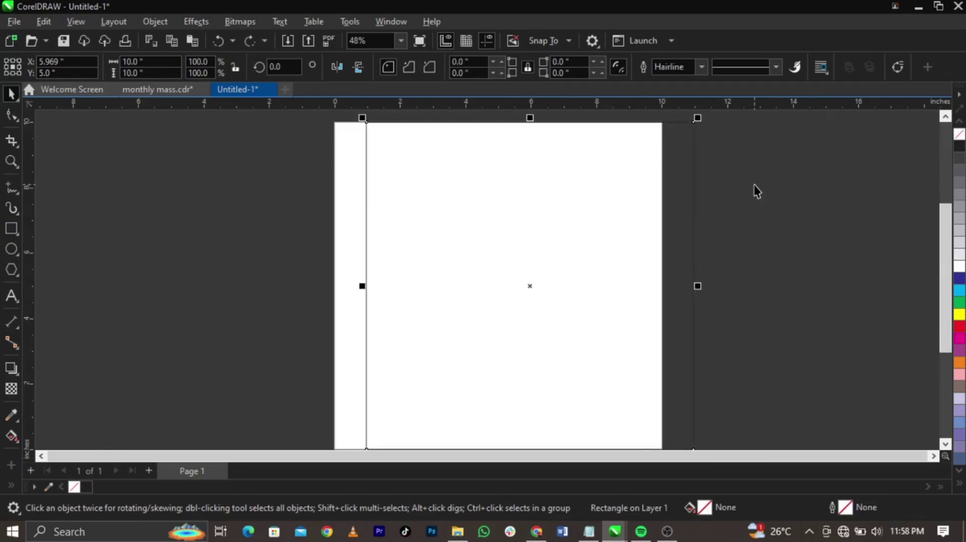
scroll(558, 191, "down", 1)
scroll(559, 193, "up", 1)
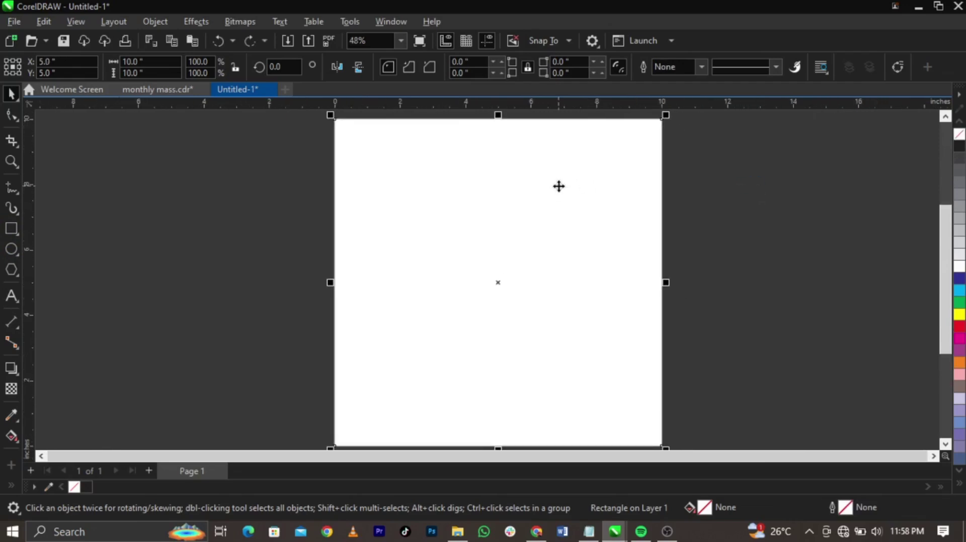
Start an import and open the monthly mass folder in Downloads.
left_click(20, 23)
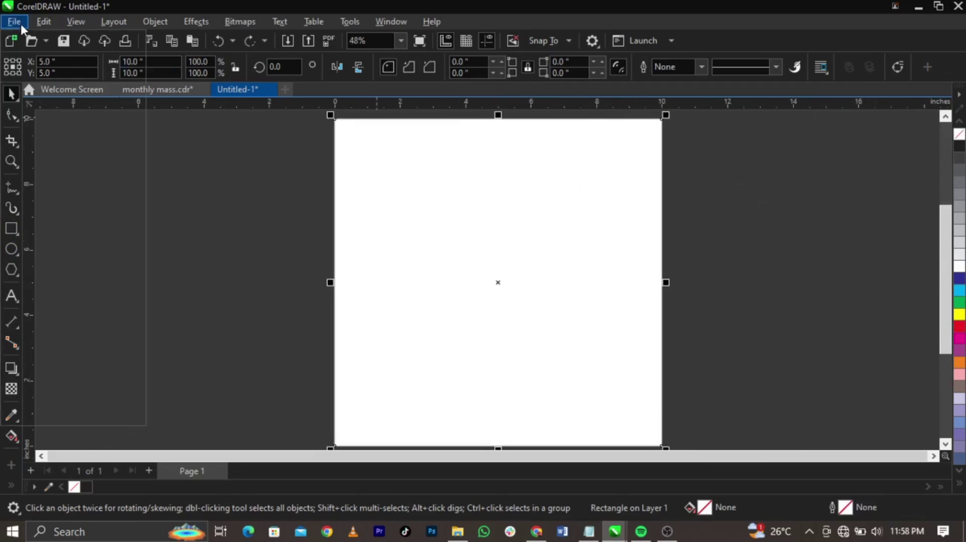
left_click(73, 252)
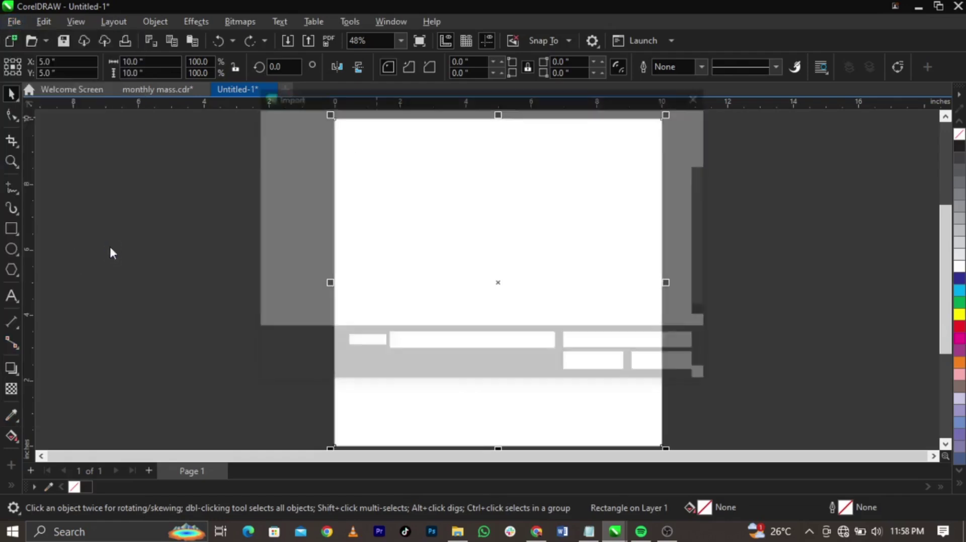
left_click(314, 242)
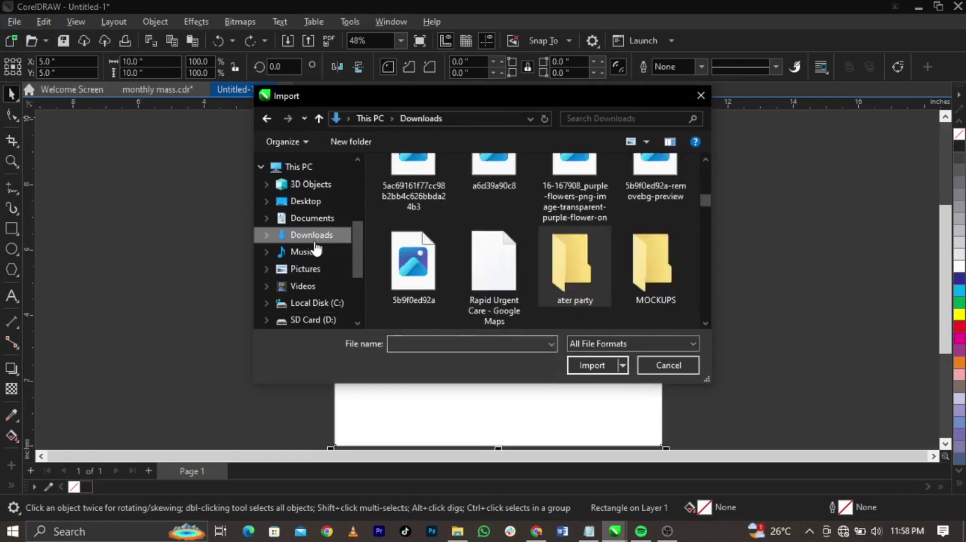
scroll(578, 278, "up", 3)
scroll(577, 278, "up", 10)
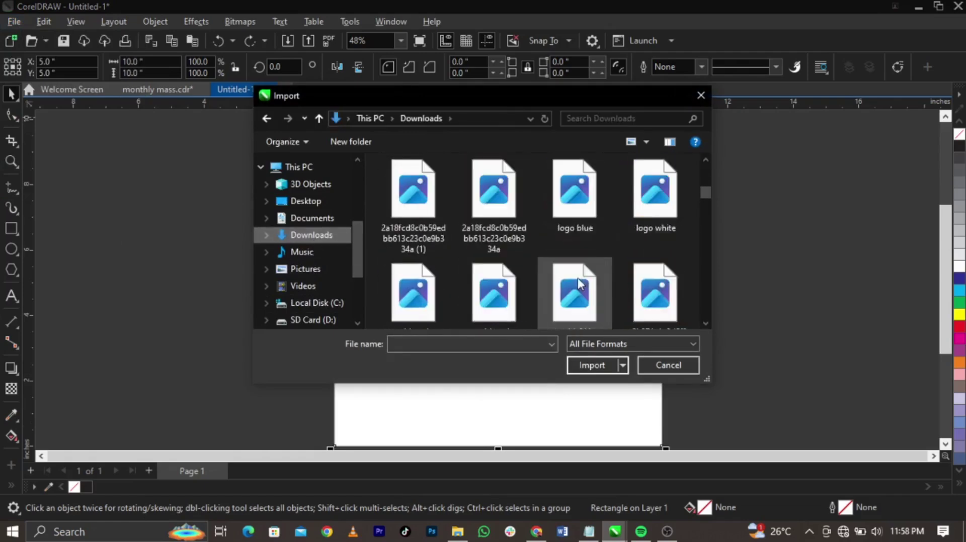
scroll(577, 277, "up", 5)
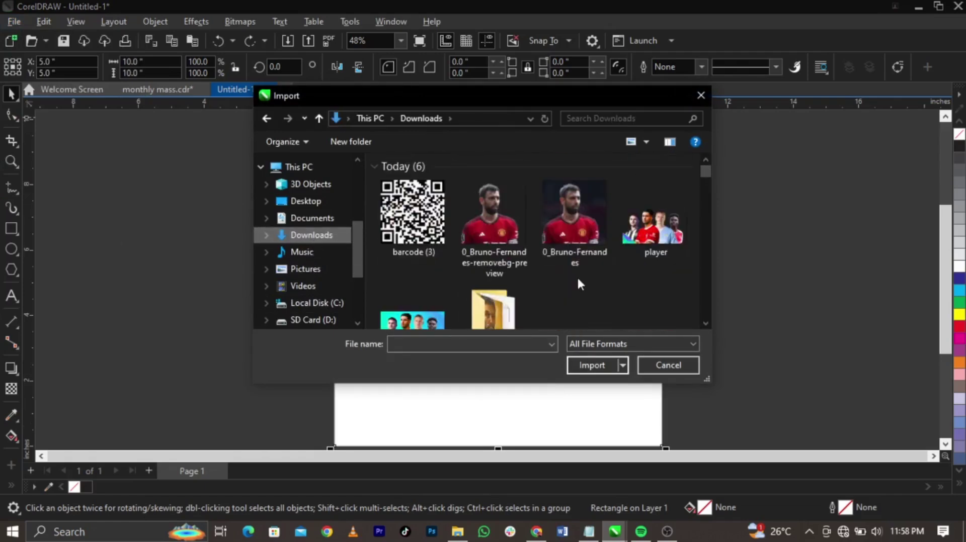
double_click(504, 293)
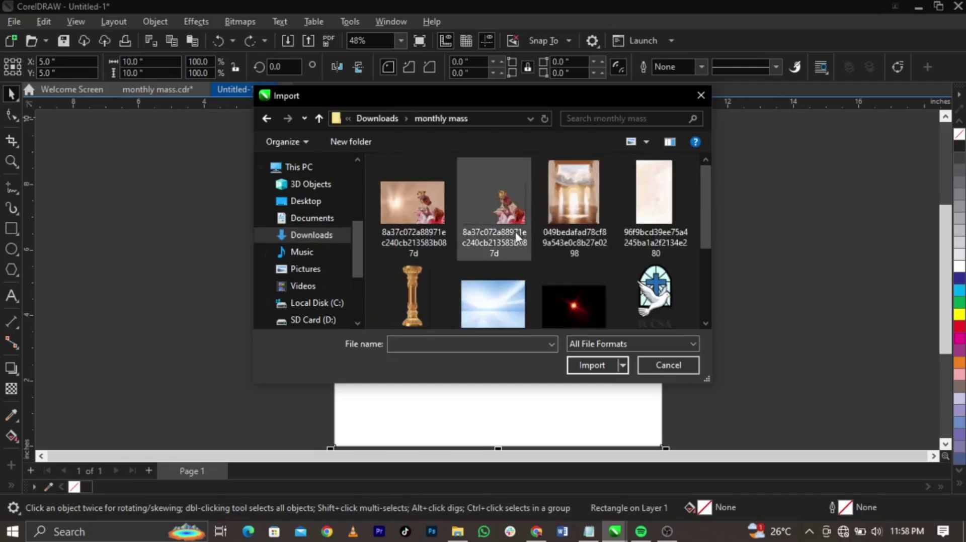
Import the statue PNG, the hall, pale texture, pillar, blue sky and lens flare images, and both LOGO and LOGO2.
left_click(497, 228)
left_click(575, 215, "ctrl")
left_click(654, 201, "ctrl")
left_click(443, 299, "ctrl")
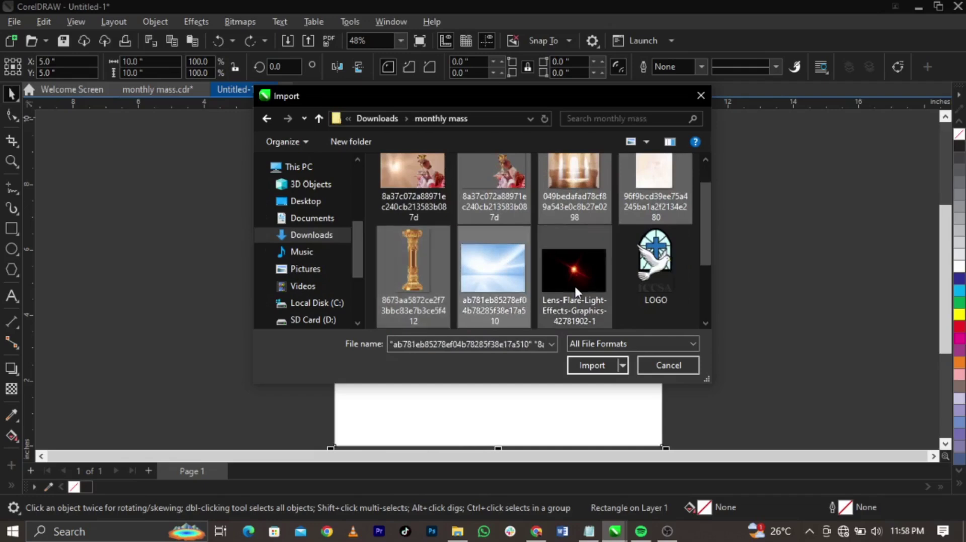
left_click(648, 279, "ctrl")
left_click(587, 276, "ctrl")
scroll(494, 267, "down", 2)
left_click(409, 306, "ctrl")
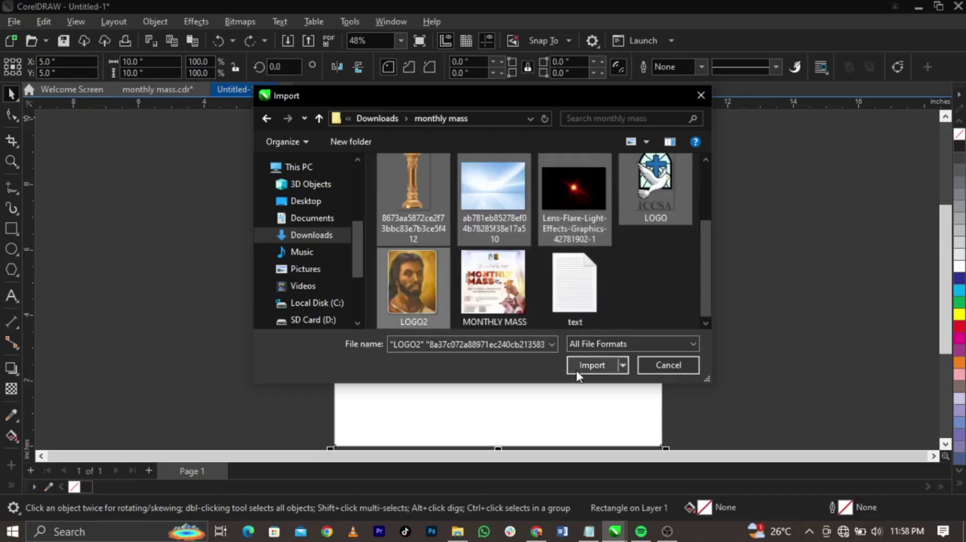
left_click(591, 365)
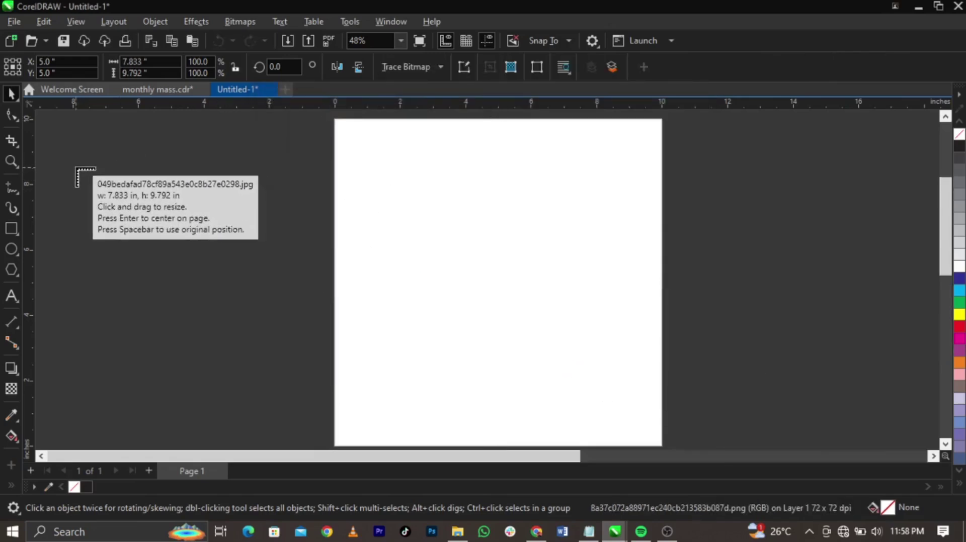
Place the imported hall, texture, pillar, sky, lens flare and logo images at small sizes outside the page, to its left.
left_click_drag(76, 168, 133, 241)
left_click_drag(129, 177, 180, 268)
left_click_drag(189, 190, 250, 303)
left_click_drag(87, 268, 225, 362)
left_click_drag(84, 334, 122, 390)
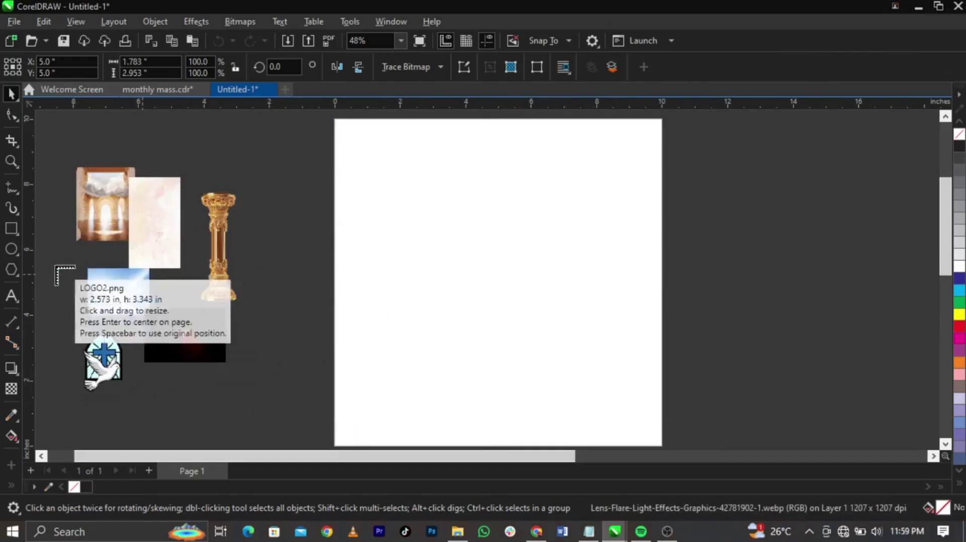
left_click_drag(52, 262, 94, 316)
left_click(233, 226)
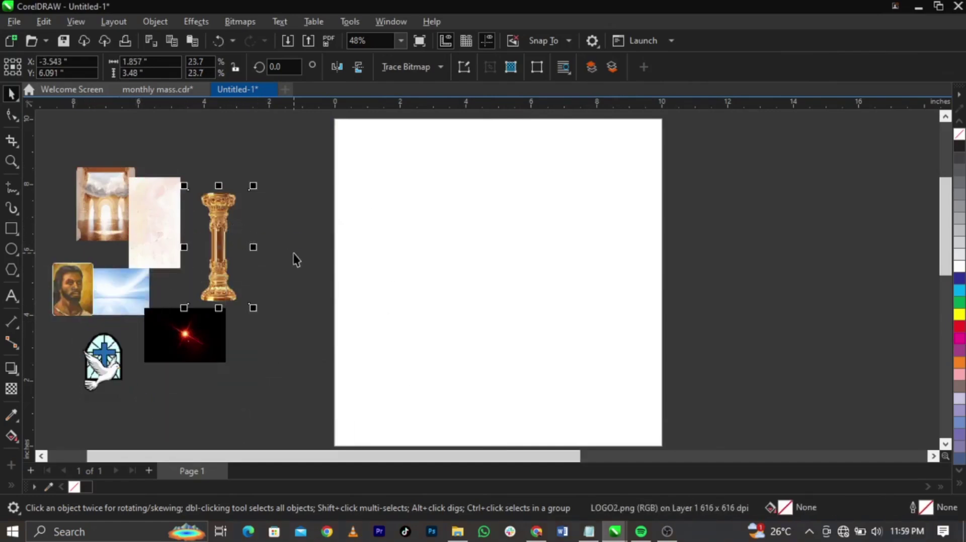
left_click(309, 249)
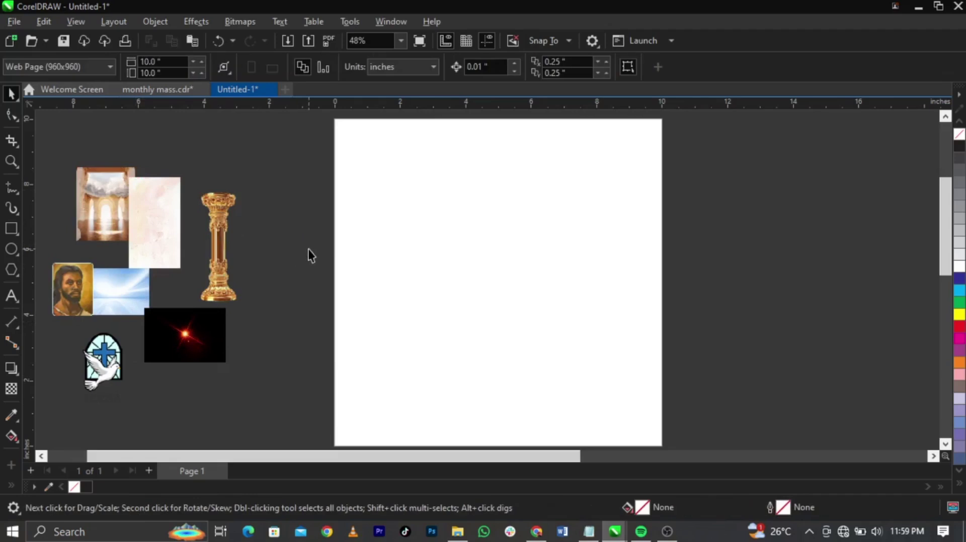
Review the invitation wording and font list in the Notepad text file and return to CorelDRAW.
left_click(588, 531)
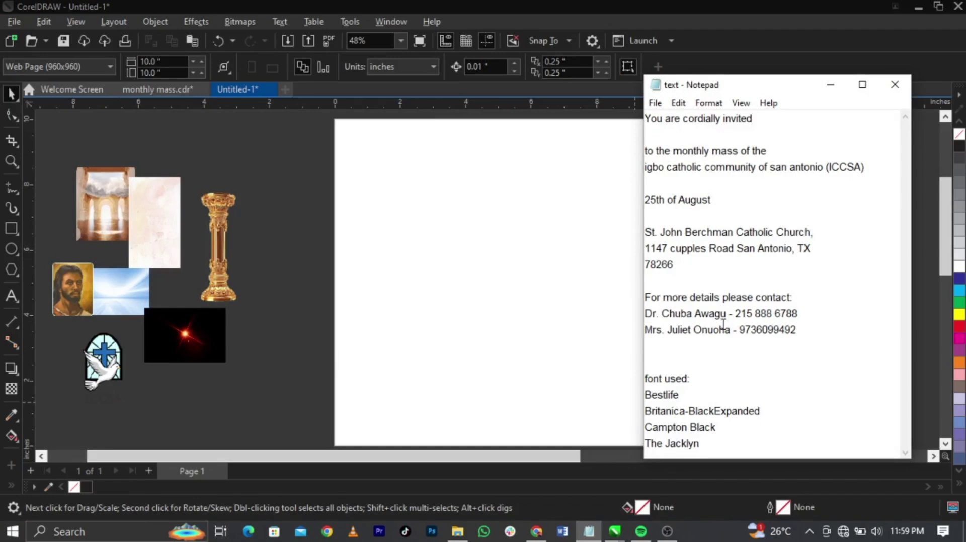
left_click(319, 363)
Enlarge the pale texture image to about 10.15 by 18.06 in and position it over the right half of the page.
left_click_drag(158, 221, 461, 302)
left_click_drag(485, 265, 611, 108)
scroll(589, 236, "down", 1)
left_click_drag(526, 257, 679, 254)
Apply a Gaussian Blur with a radius of 8.3 pixels to the pale texture image.
scroll(679, 254, "up", 2)
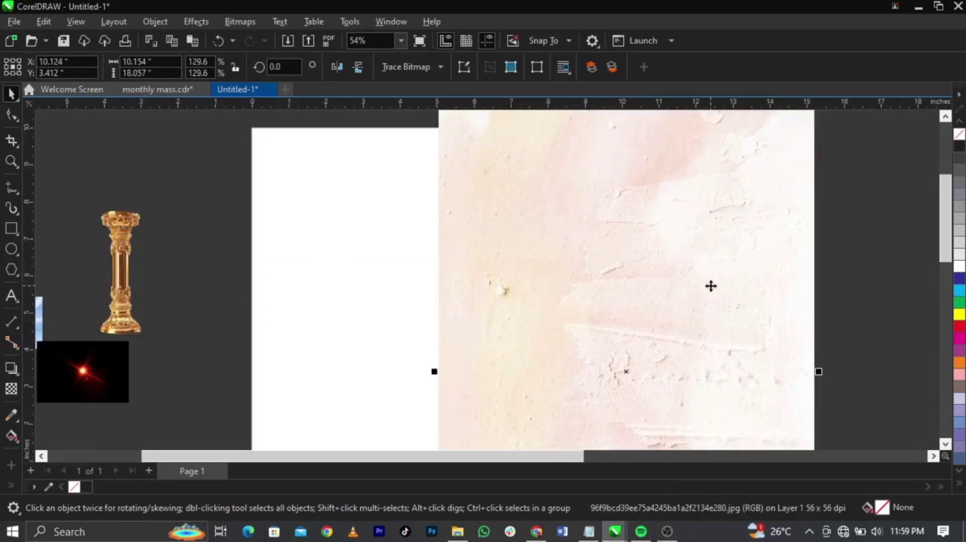
scroll(709, 285, "up", 3)
scroll(710, 285, "down", 4)
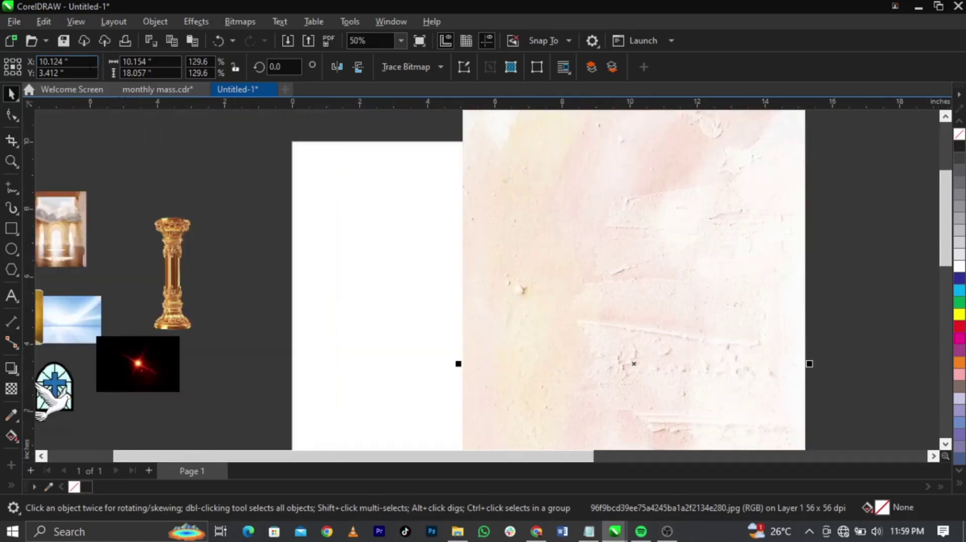
left_click(190, 22)
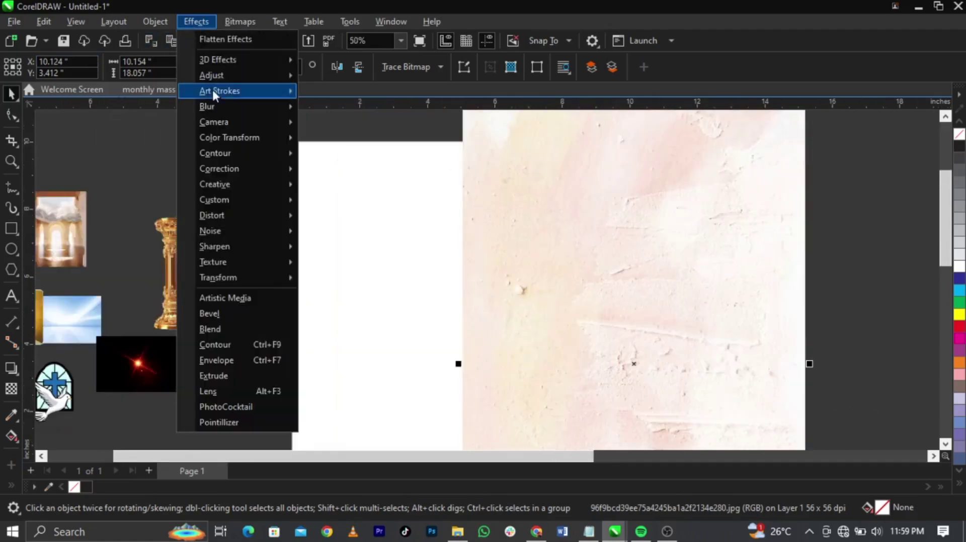
left_click(222, 103)
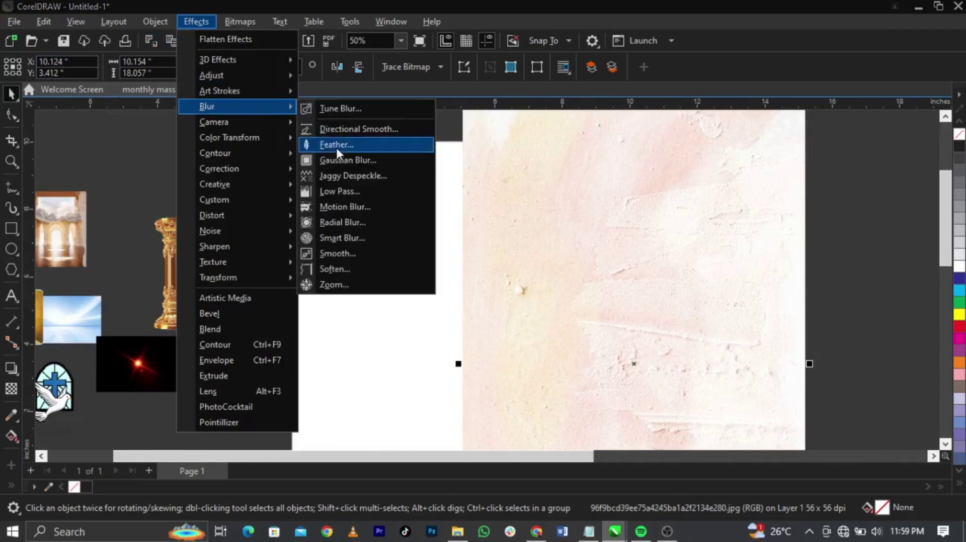
left_click(341, 160)
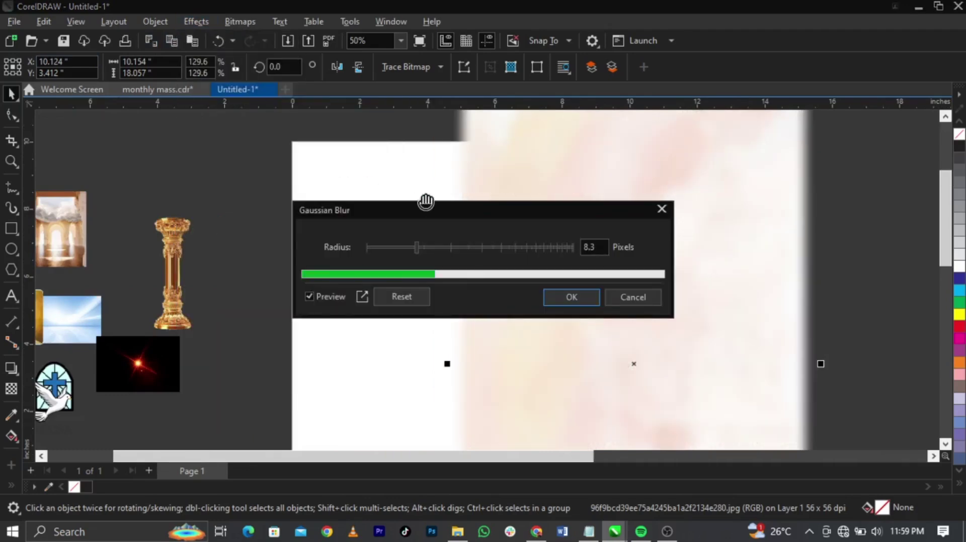
left_click_drag(470, 215, 308, 136)
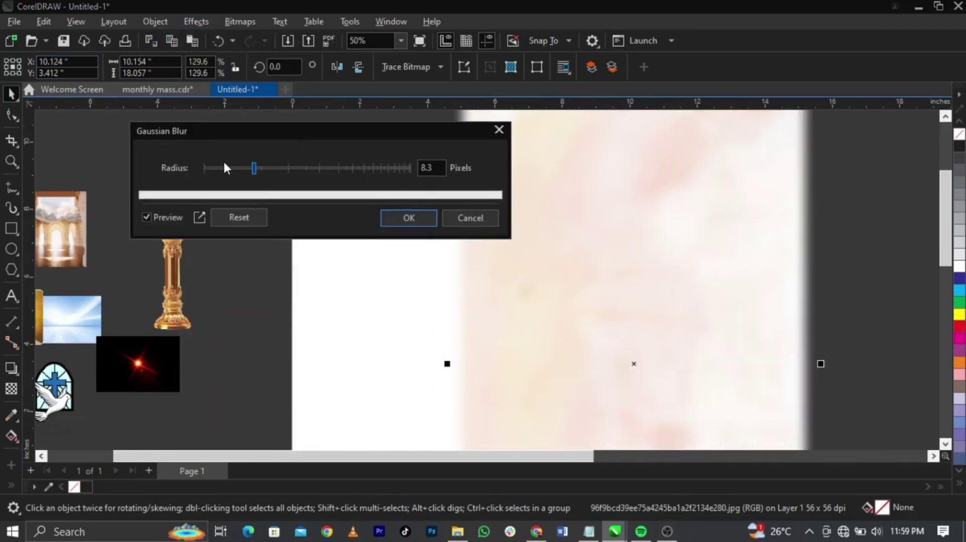
left_click(407, 217)
PowerClip the blurred texture image inside the page-sized rectangle.
scroll(653, 259, "down", 1)
right_click(668, 264)
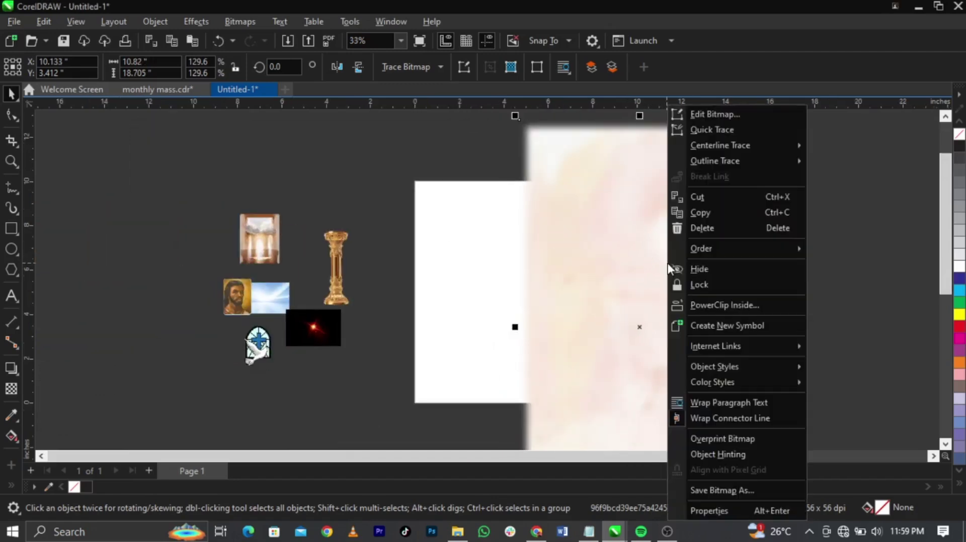
left_click(695, 305)
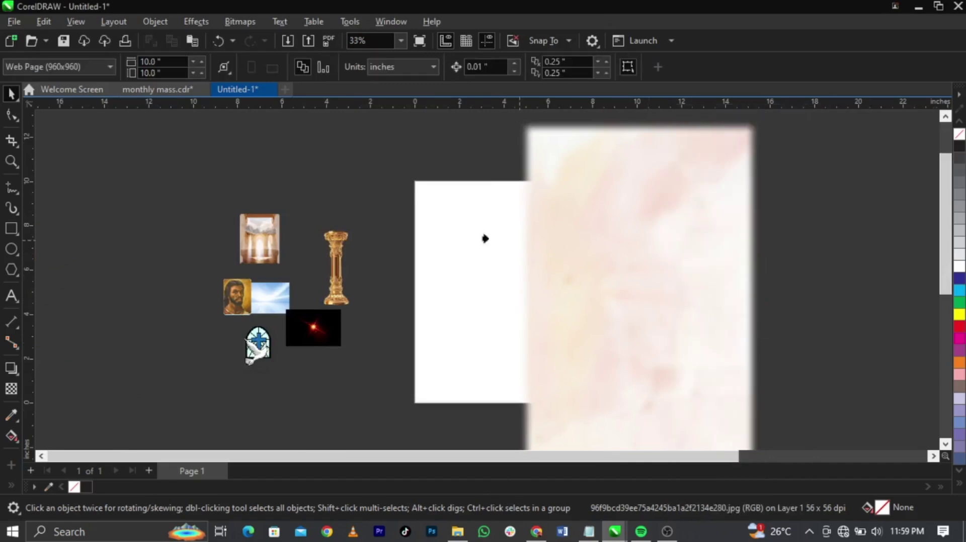
left_click(444, 292)
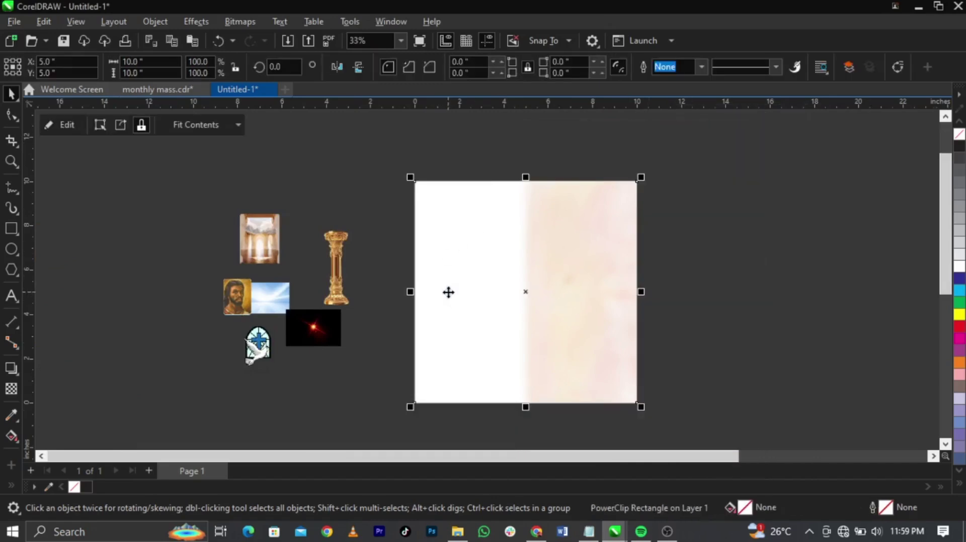
Edit the PowerClip contents, enlarging the texture image to about 11.69 by 20.21 in and repositioning it to cover the whole rectangle.
right_click(448, 292)
left_click(531, 104)
left_click(669, 328)
left_click_drag(670, 330, 579, 317)
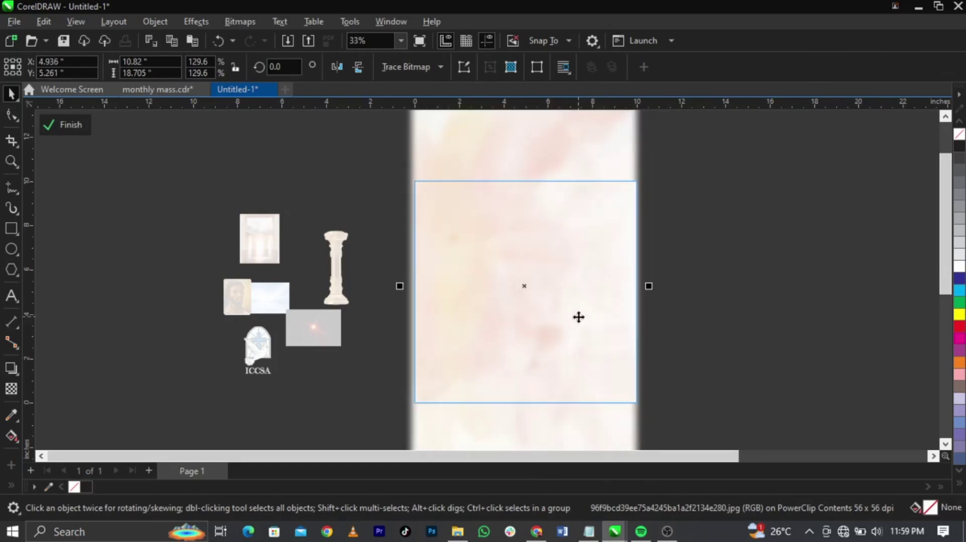
scroll(578, 317, "down", 2)
left_click_drag(603, 198, 613, 194)
scroll(557, 310, "up", 1)
scroll(597, 304, "up", 1)
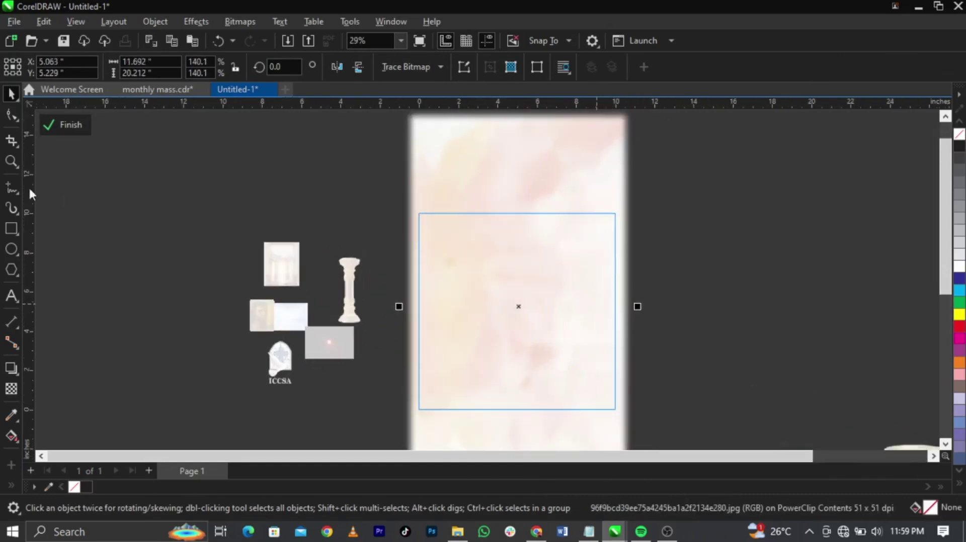
left_click(61, 126)
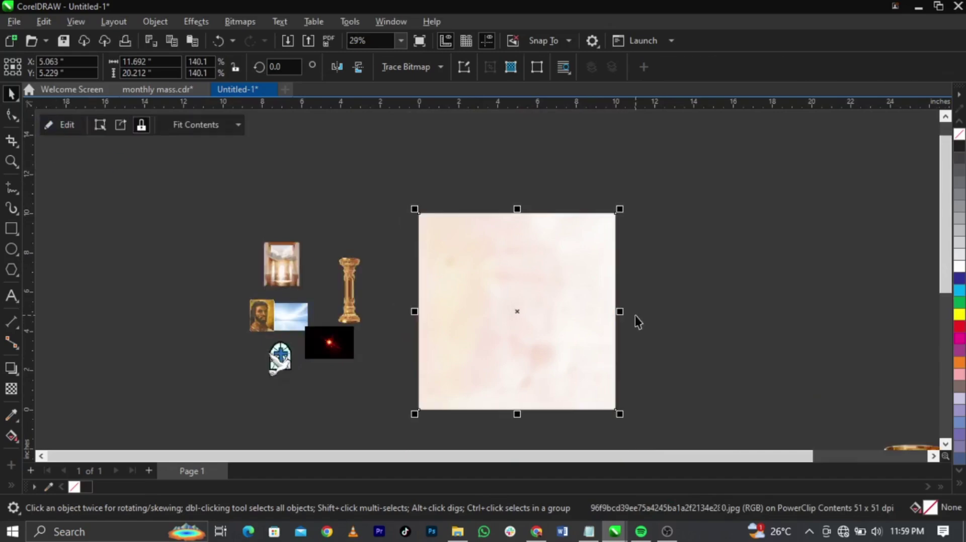
left_click(584, 331)
Move the arched temple image onto the page and enlarge it to about 10.79 by 13.49 in to cover the page's width.
scroll(531, 314, "down", 2)
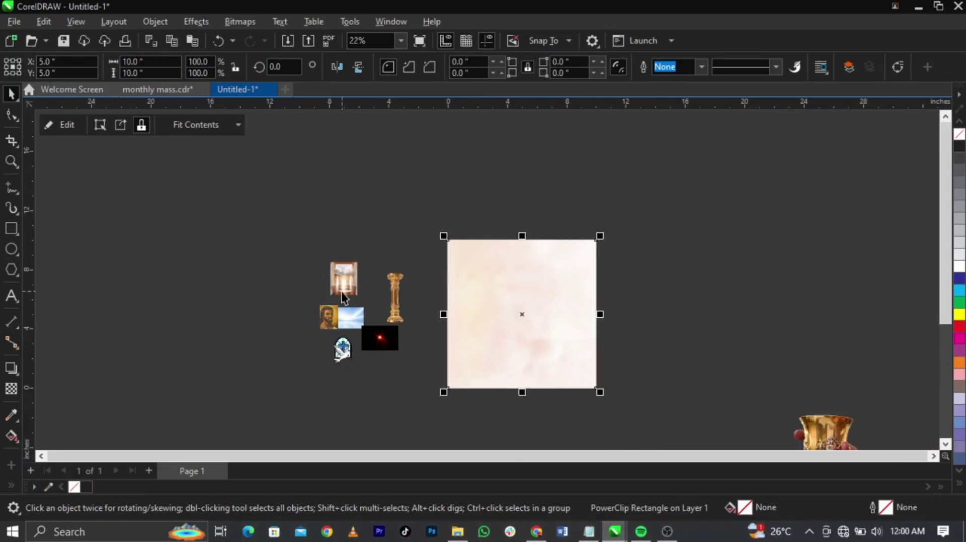
left_click(347, 274)
left_click_drag(347, 274, 507, 338)
scroll(507, 337, "up", 2)
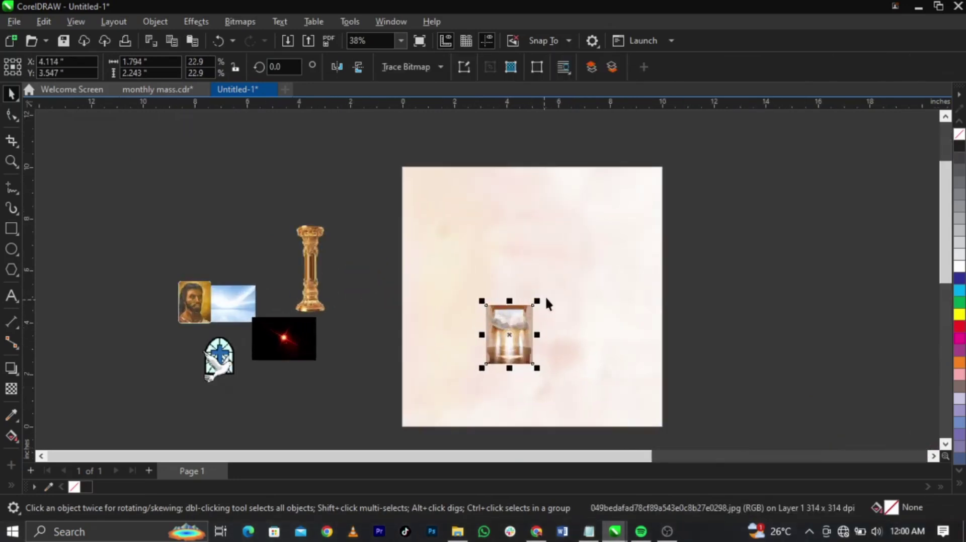
left_click_drag(541, 300, 574, 281)
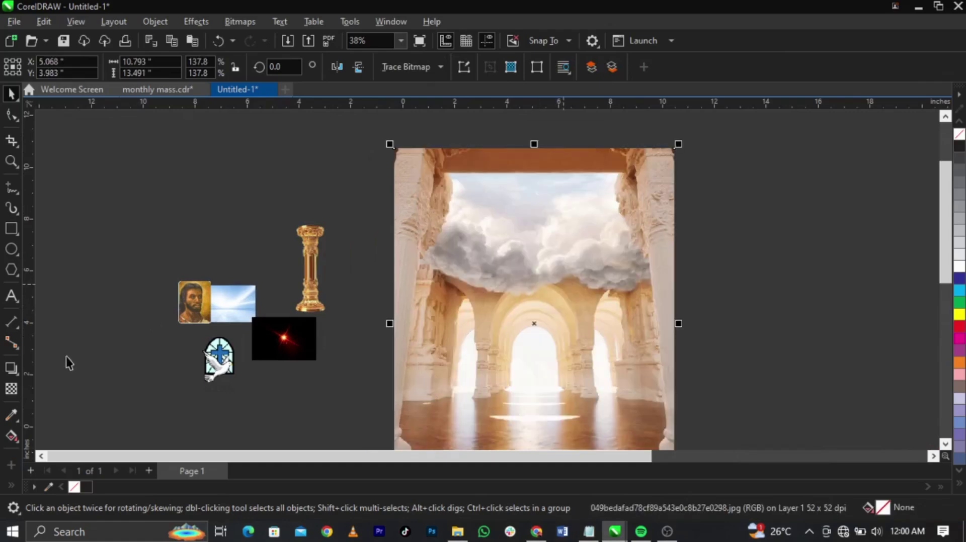
Set the temple image's transparency merge mode to Overlay.
left_click(11, 395)
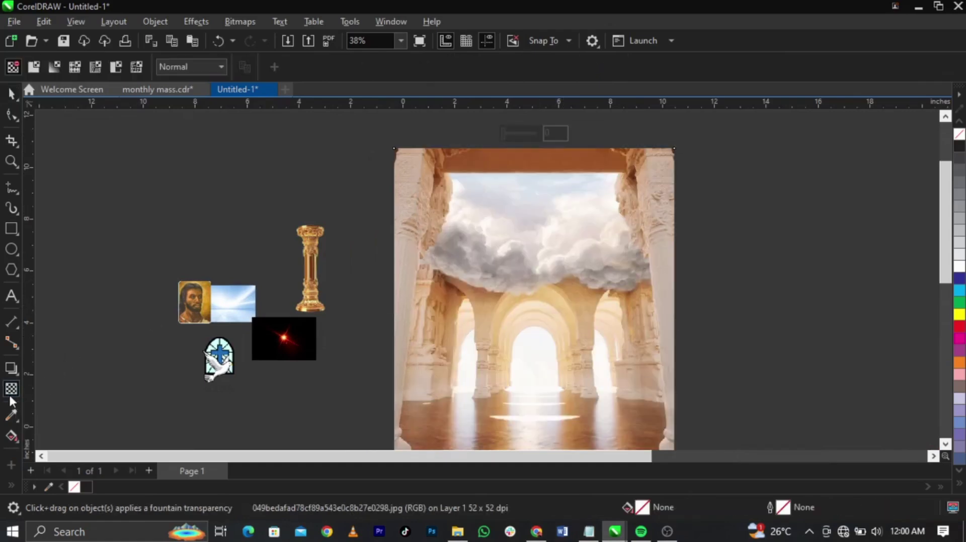
left_click(187, 73)
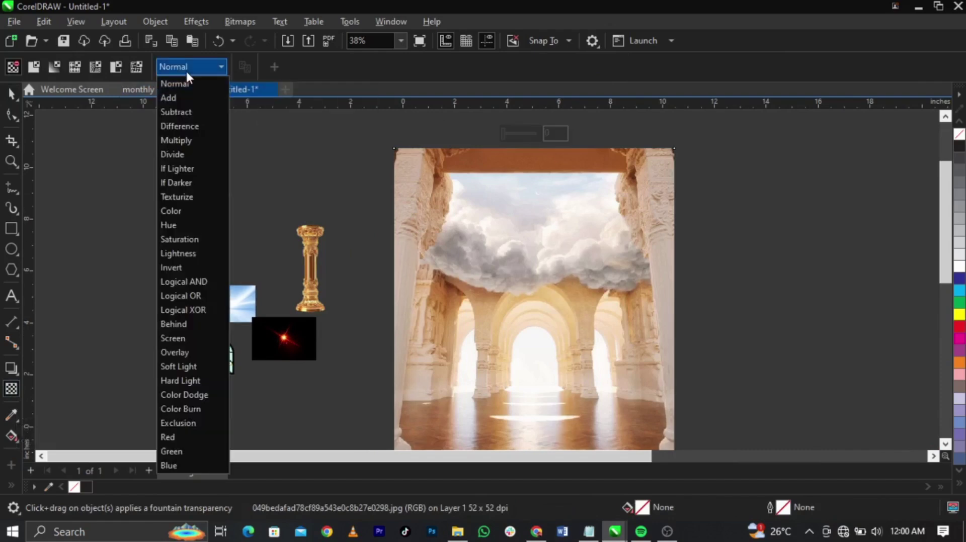
left_click(198, 351)
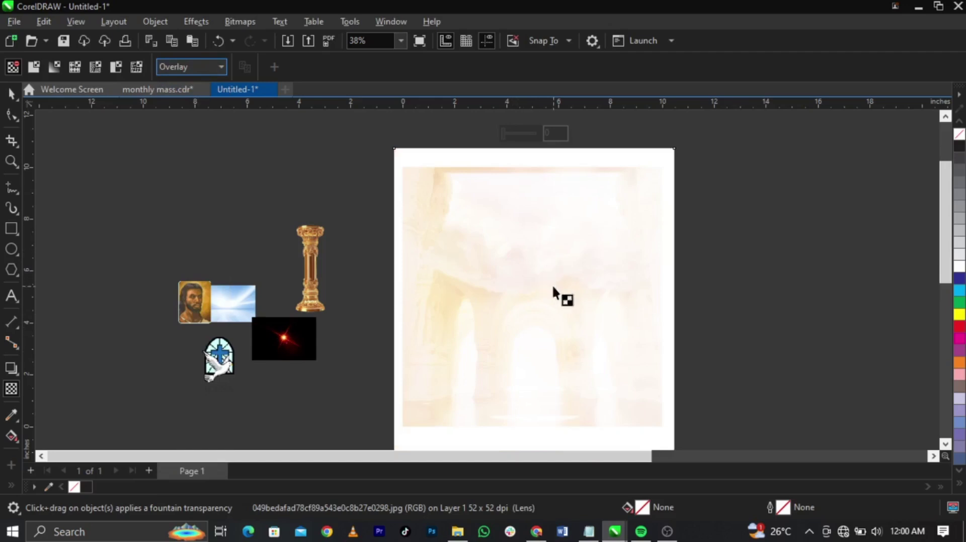
key("space")
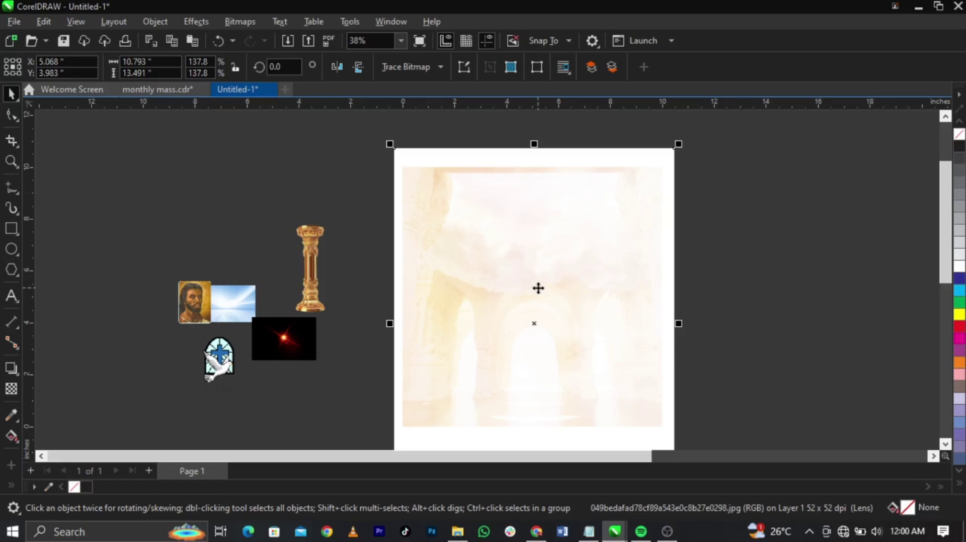
Move the temple image aside to the right of the page and PowerClip it inside the page-sized rectangle.
left_click_drag(537, 288, 770, 285)
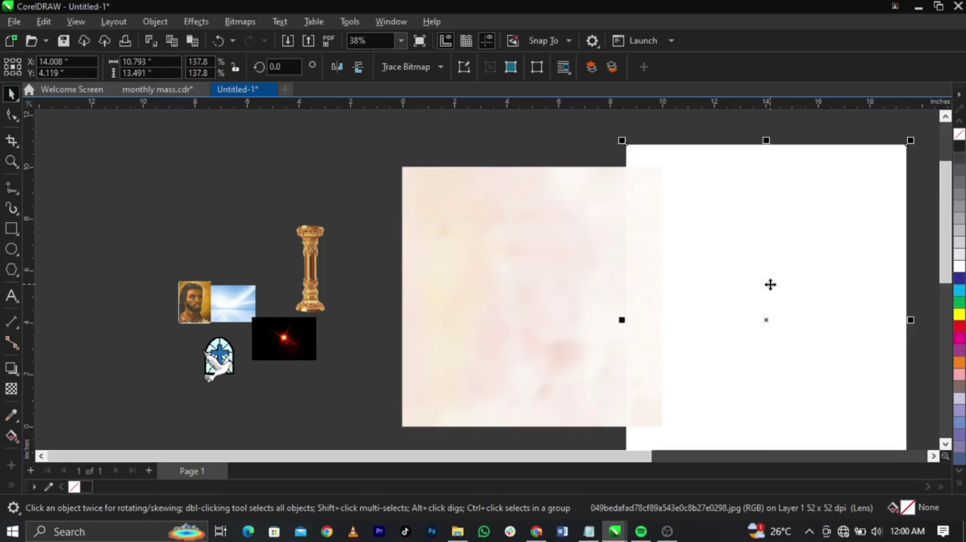
right_click(770, 285)
left_click(803, 311)
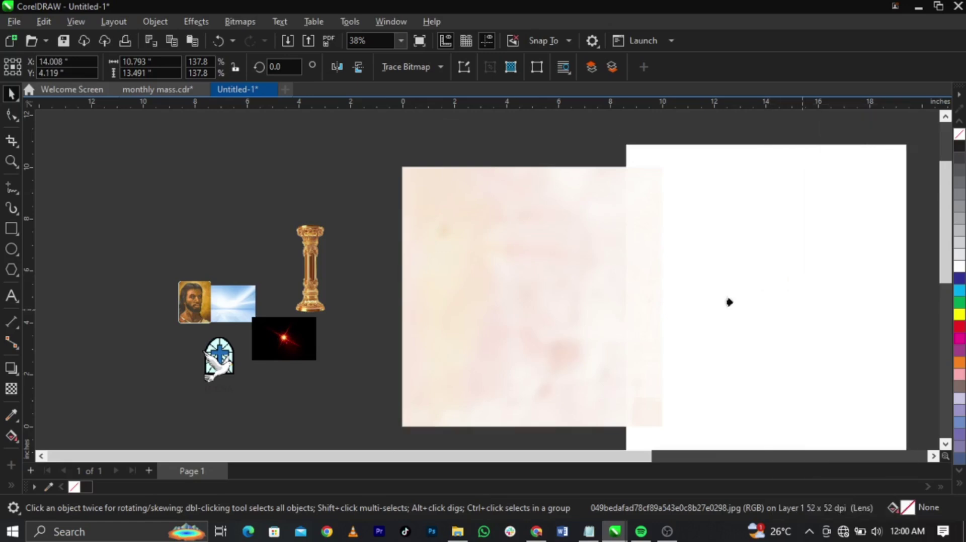
left_click(501, 330)
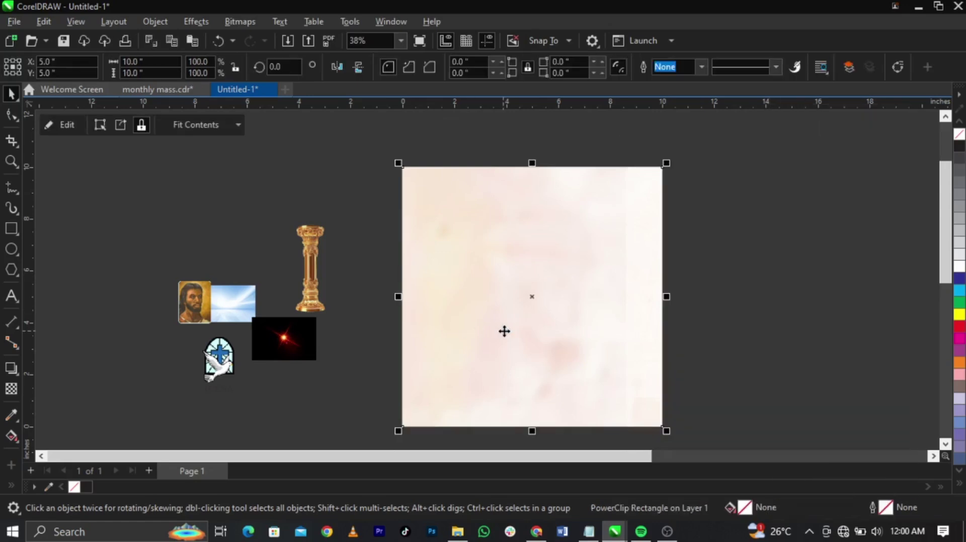
Edit the PowerClip contents and reposition the temple image so its arches span the page.
right_click(503, 331)
left_click(572, 105)
left_click_drag(744, 294, 507, 260)
mouse_move(546, 252)
left_mouse_down()
mouse_move(552, 265)
mouse_move(557, 256)
left_mouse_up()
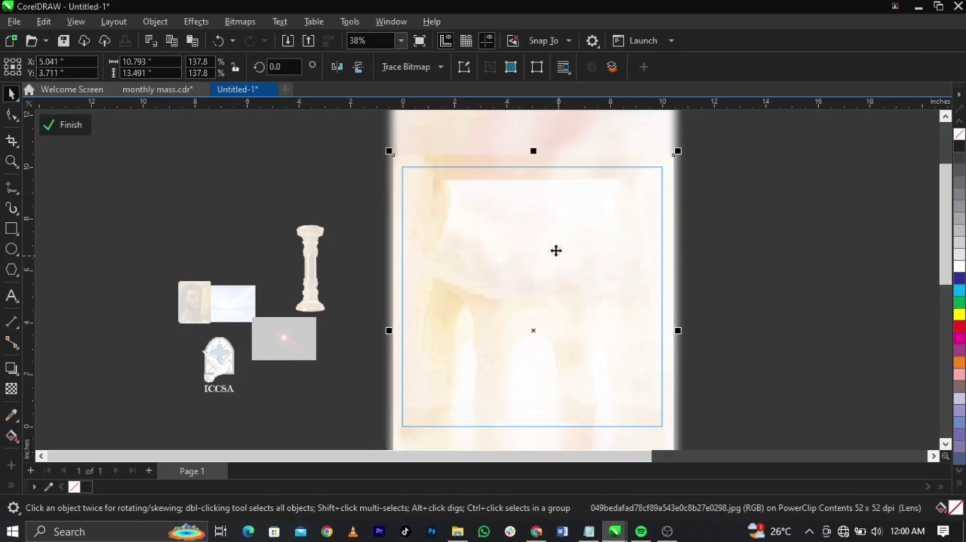
left_click(68, 125)
Move the blue light-ray image over the upper part of the page and enlarge it to about 11.69 by 8.80 in.
left_click(189, 269)
left_click_drag(234, 296, 421, 219)
left_click_drag(436, 256, 647, 406)
left_click_drag(556, 342, 561, 298)
left_click_drag(651, 366, 694, 399)
left_click_drag(629, 350, 633, 340)
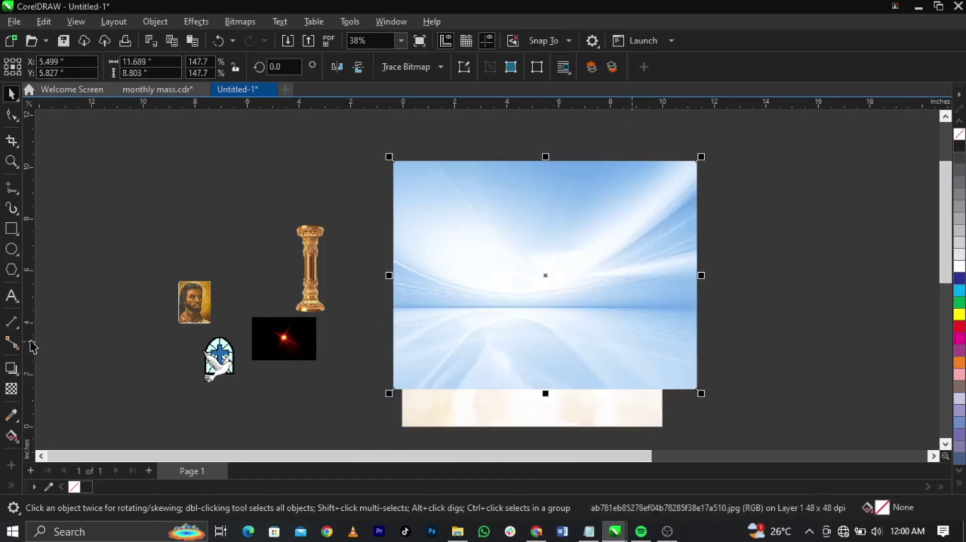
Apply a vertical fountain transparency fading the blue image out downwards at -90°, with the start node's transparency set to 53.
left_click(11, 389)
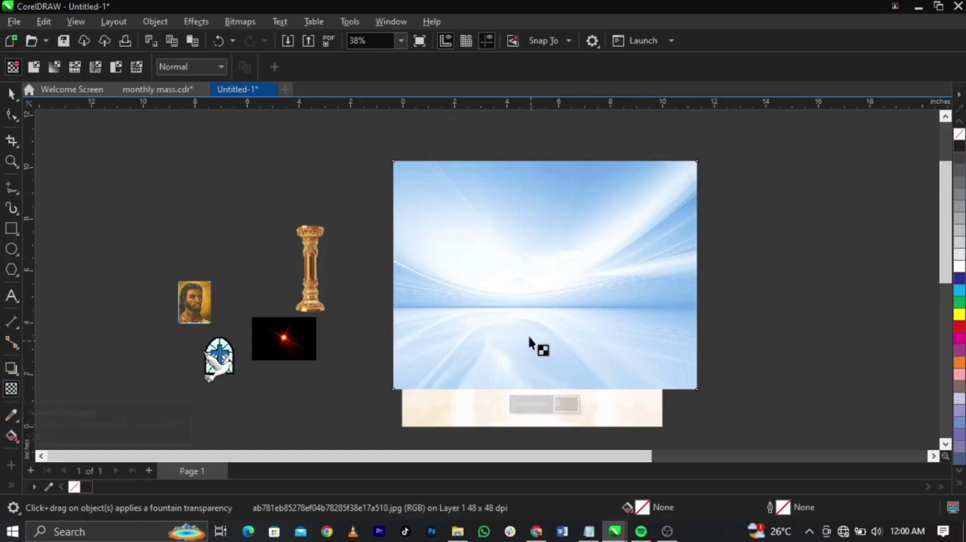
left_click_drag(554, 278, 554, 314)
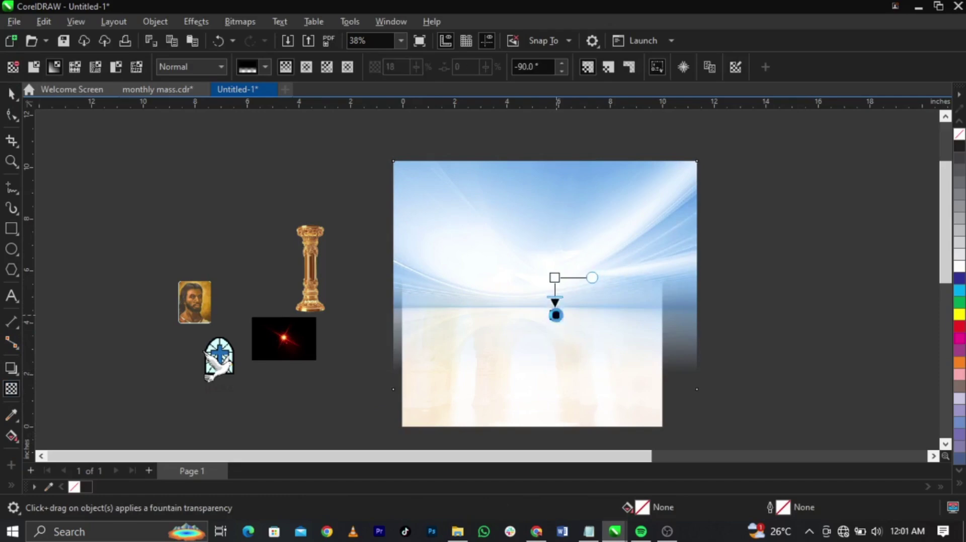
left_click_drag(552, 278, 554, 255)
left_click_drag(554, 315, 554, 308)
left_click_drag(593, 247, 602, 244)
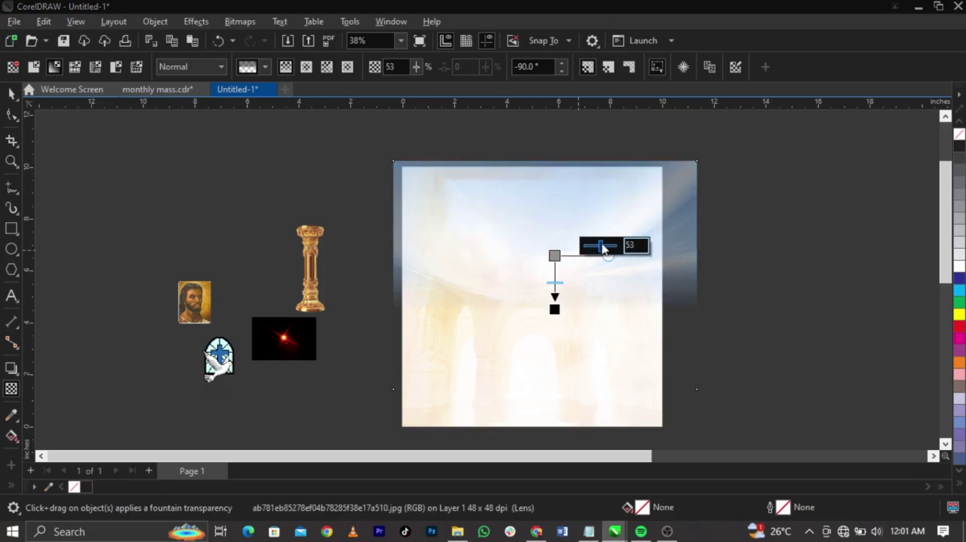
key("space")
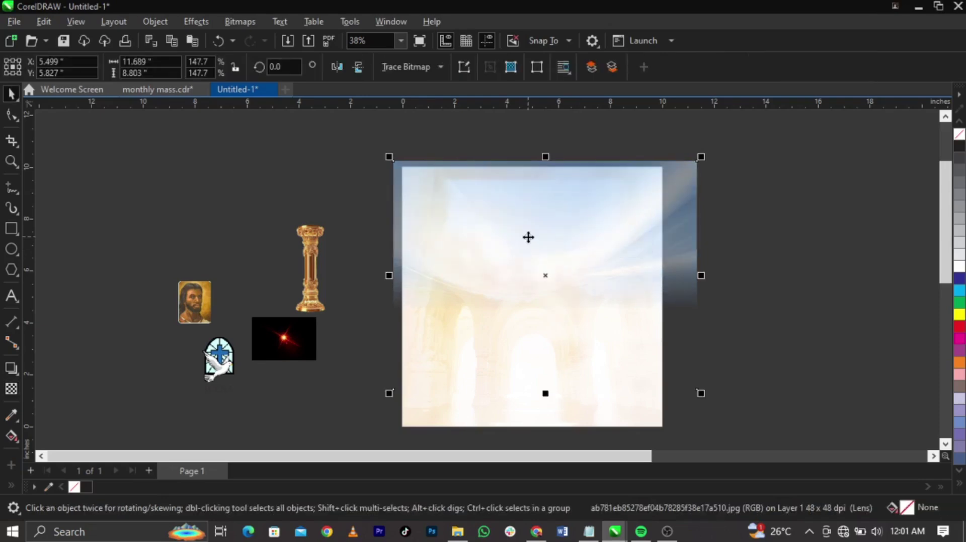
PowerClip the faded blue image inside the page-sized rectangle.
right_click(528, 237)
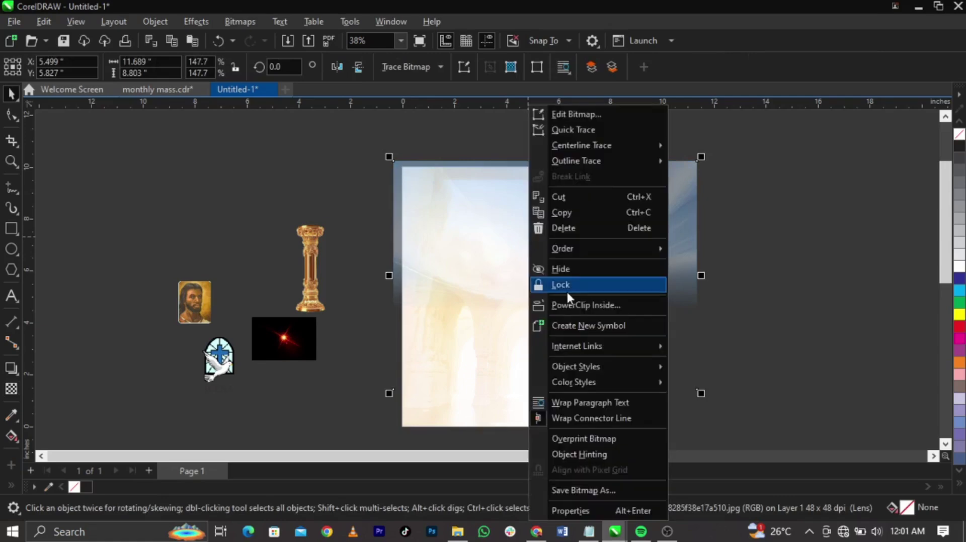
left_click(570, 304)
left_click(565, 417)
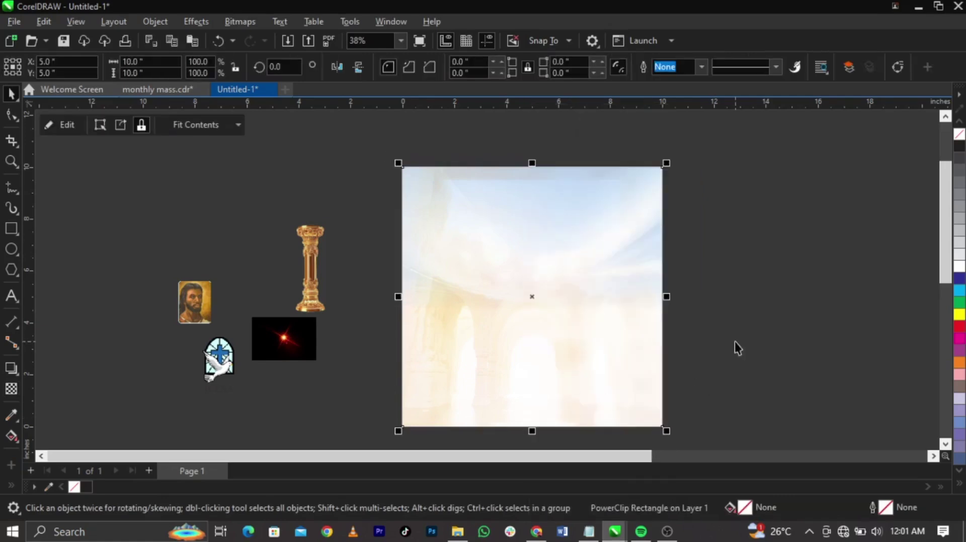
left_click(665, 314)
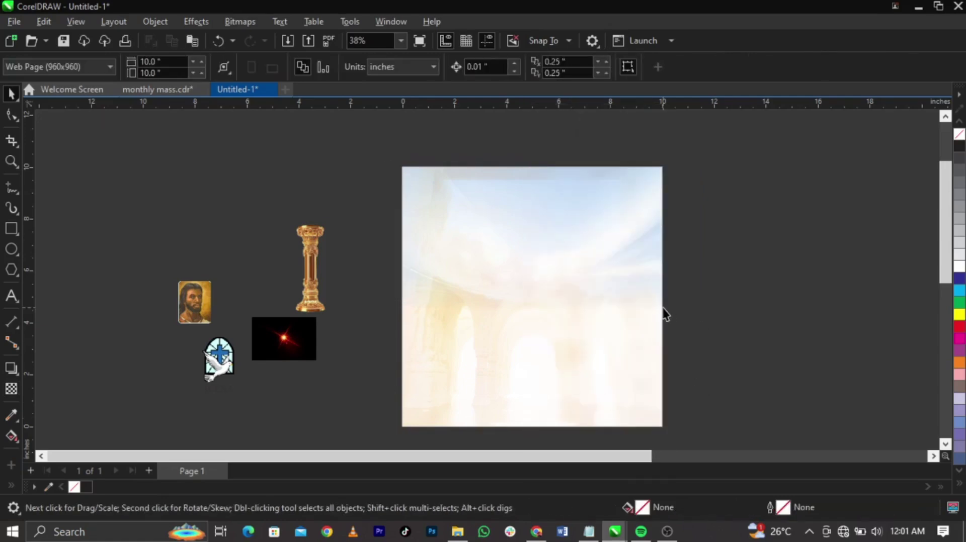
Move the priest's hands and chalice image onto the page's lower-right area and scale it to about 6.67 by 4.45 in.
scroll(671, 327, "up", 2)
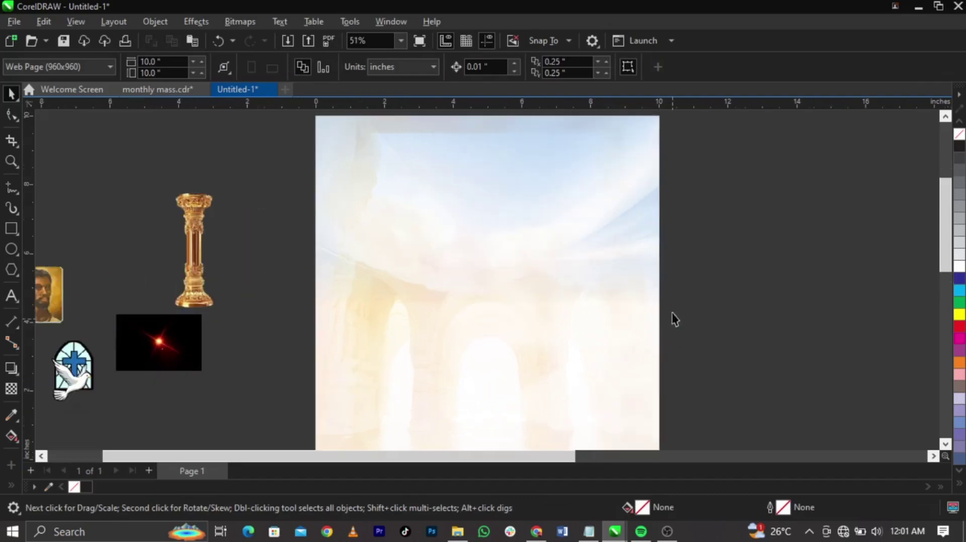
scroll(521, 231, "down", 1)
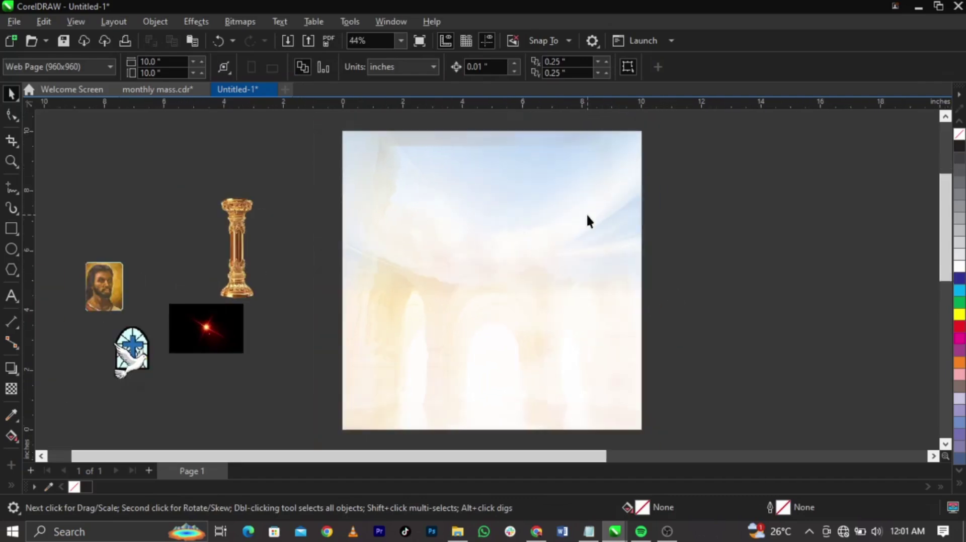
scroll(627, 244, "down", 1)
scroll(651, 312, "down", 1)
left_click_drag(838, 421, 624, 265)
left_click_drag(817, 186, 655, 287)
scroll(622, 303, "up", 2)
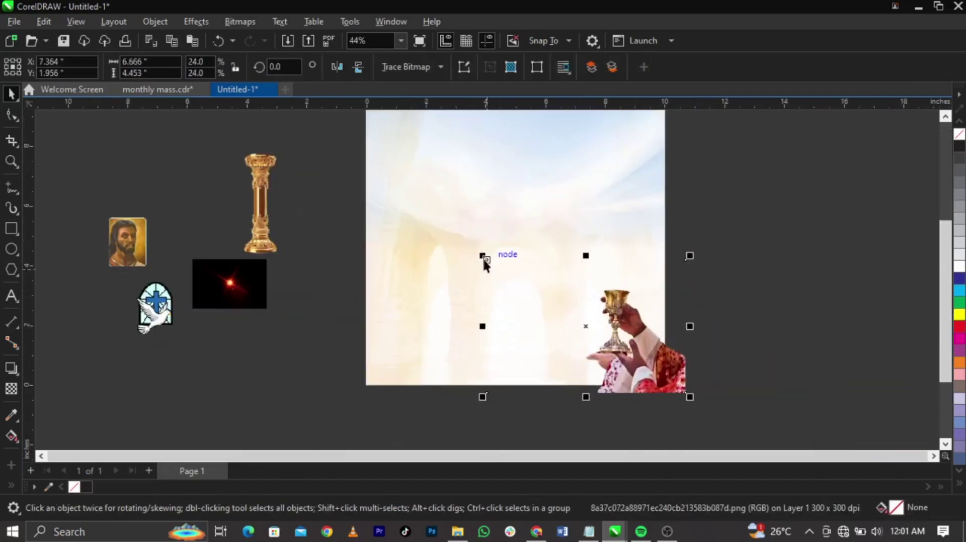
Enlarge the chalice image to about 10.95 by 7.31 in and position the hands over the page's lower-right corner.
left_click_drag(481, 255, 390, 196)
left_click_drag(609, 350, 609, 344)
left_click_drag(390, 191, 326, 146)
left_click_drag(575, 295, 598, 301)
left_click_drag(327, 146, 359, 159)
left_click_drag(558, 249, 592, 262)
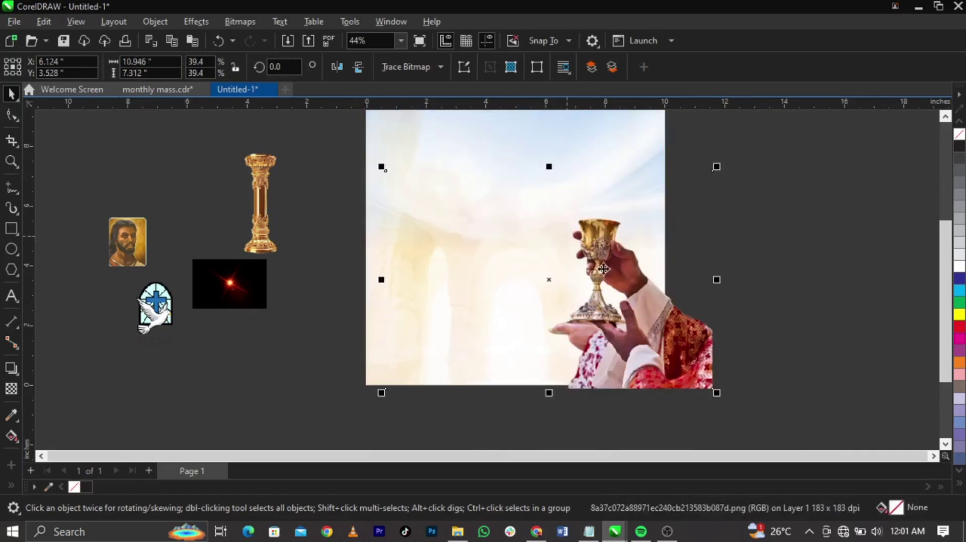
left_click_drag(657, 303, 653, 313)
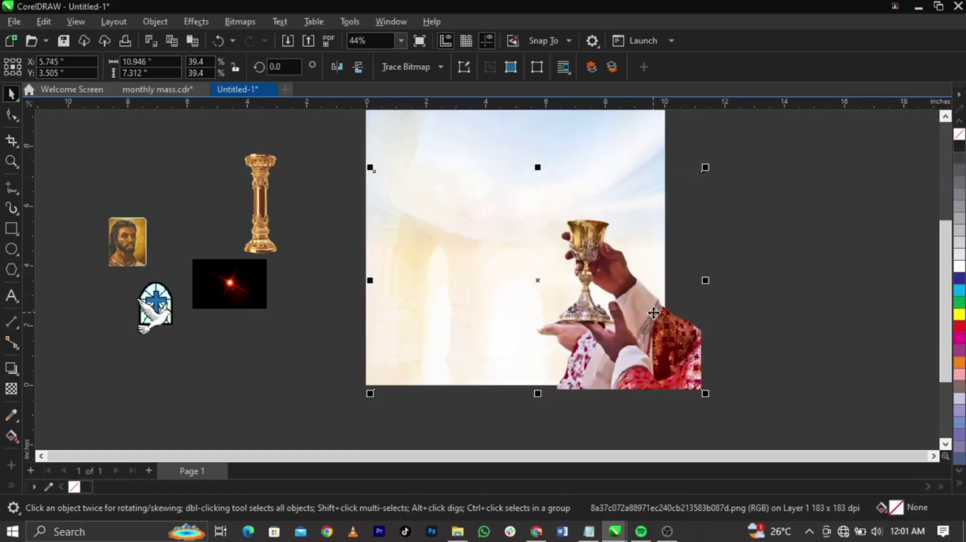
PowerClip the chalice image inside the page-sized rectangle and deselect it.
right_click(653, 312)
left_click(682, 309)
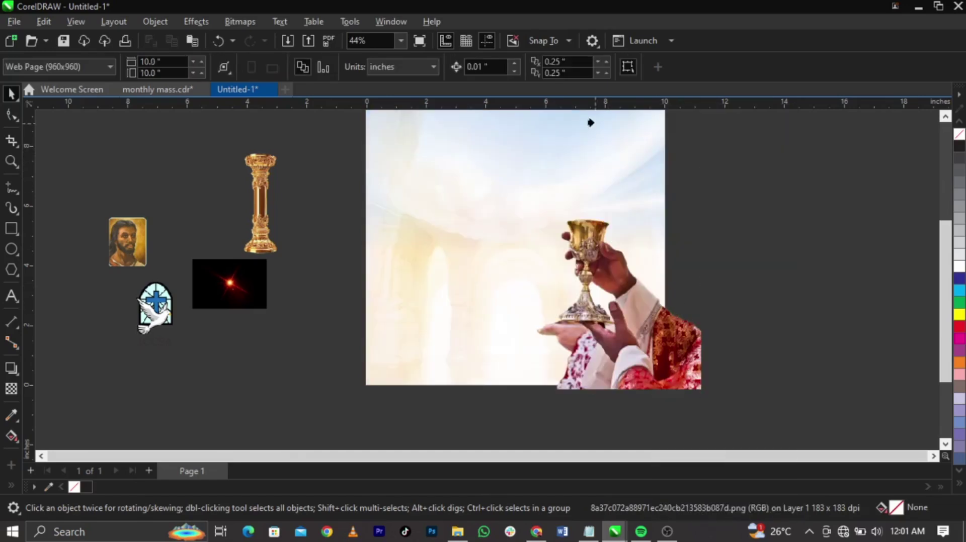
left_click(592, 128)
scroll(598, 211, "down", 2)
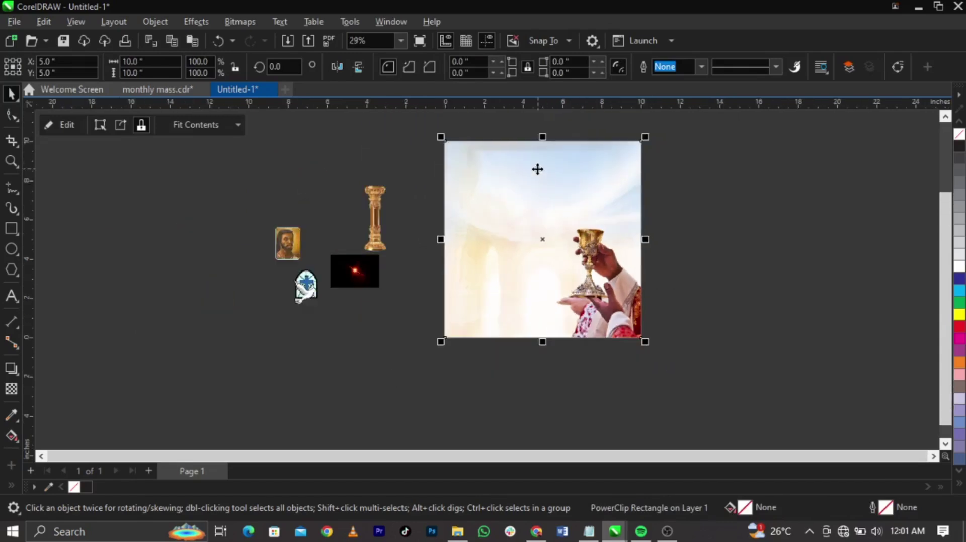
scroll(538, 170, "up", 1)
key("Escape")
scroll(599, 183, "up", 1)
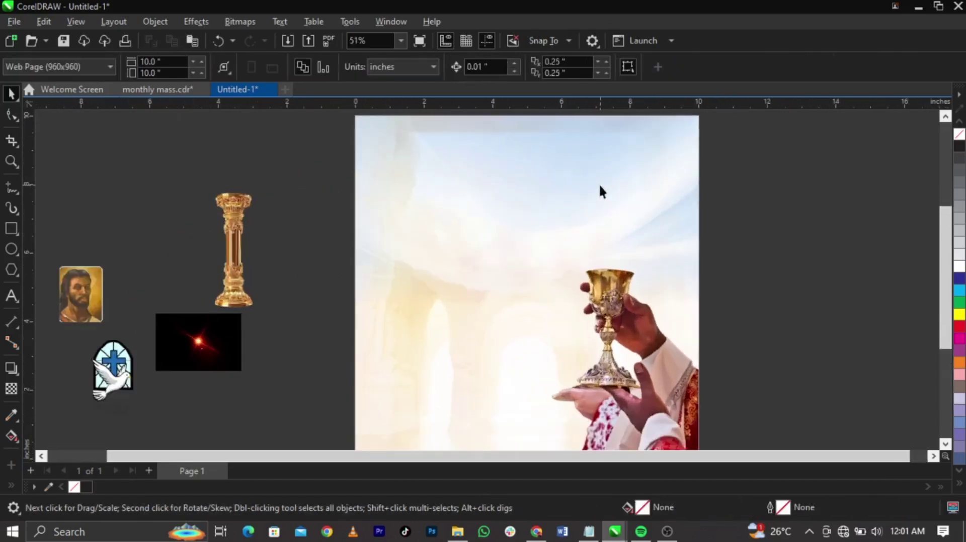
Copy the invitation wording from "You are cordially invited" through the contact lines in the Notepad text file and return to CorelDRAW.
left_click(588, 532)
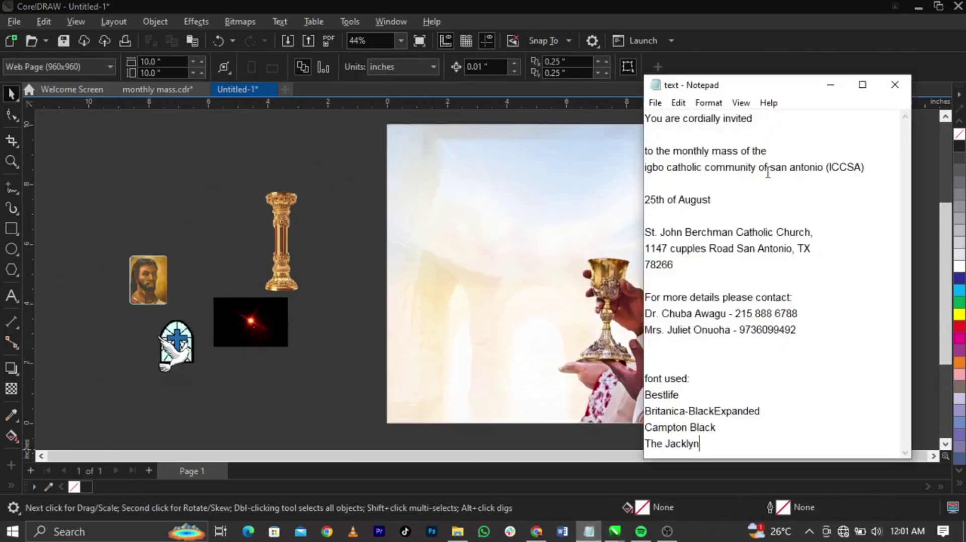
left_click_drag(645, 121, 725, 341)
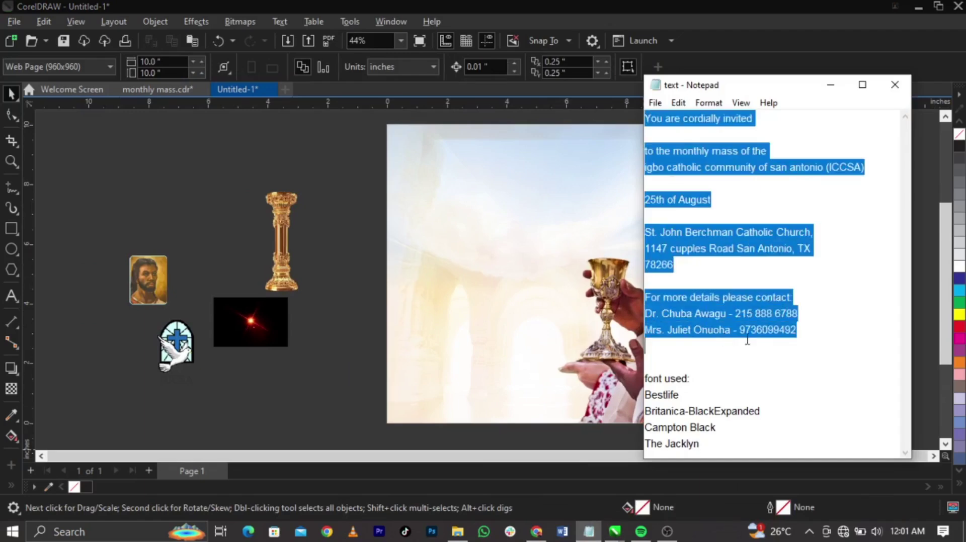
left_click_drag(811, 322, 820, 326)
left_click(370, 337)
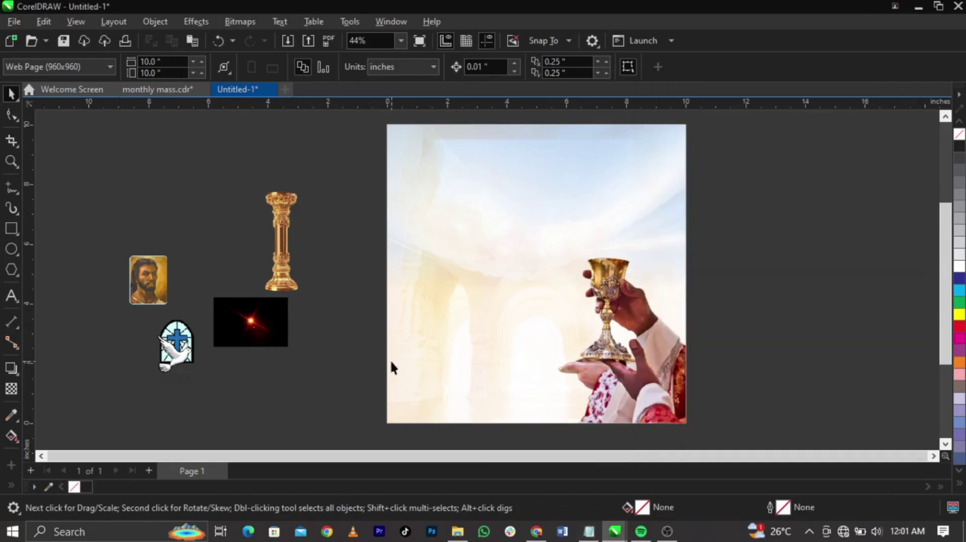
Paste the copied invitation wording as artistic text in Arial 24 pt on the empty area to the right of the page.
left_click(11, 297)
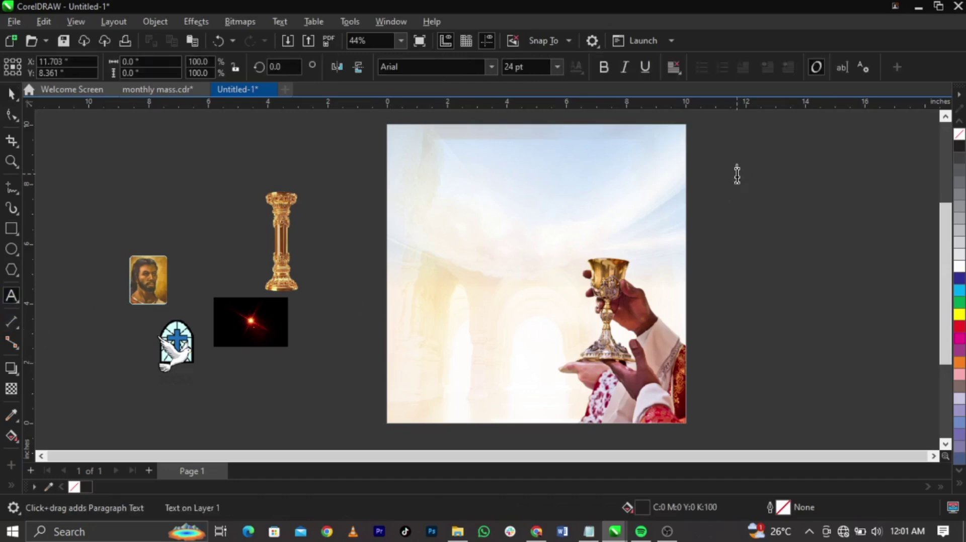
left_click(737, 175)
key("ctrl+v")
key("ctrl+space")
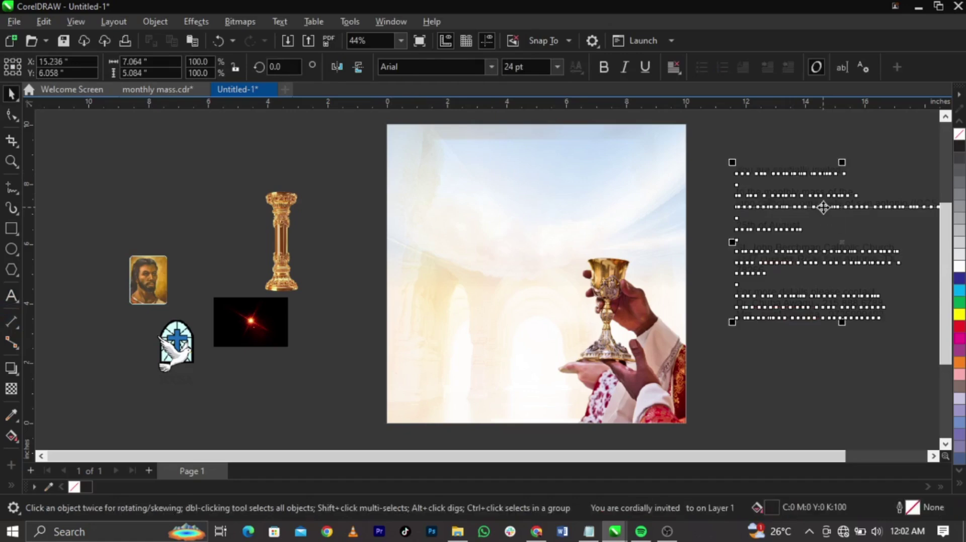
Fill the pasted invitation text with white and deselect it.
left_click(959, 266)
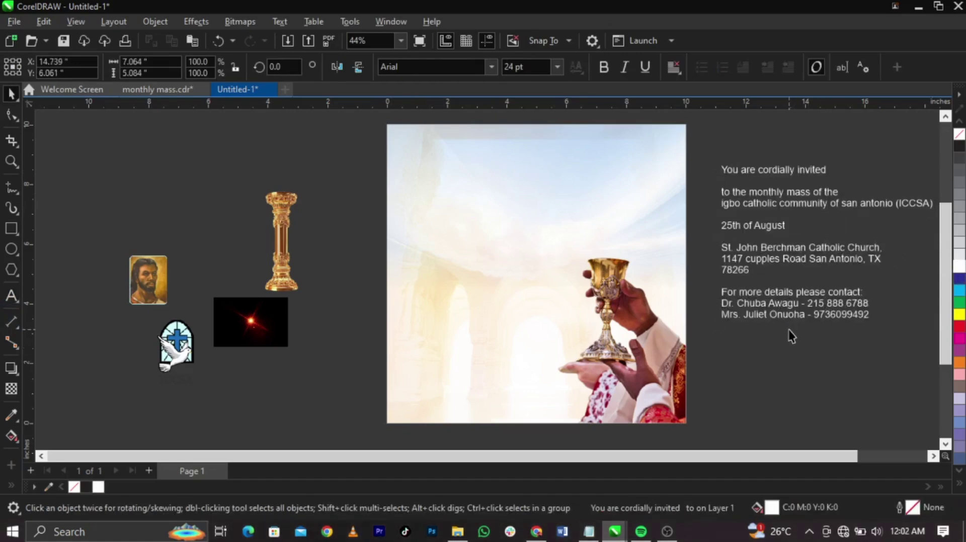
left_click(544, 123)
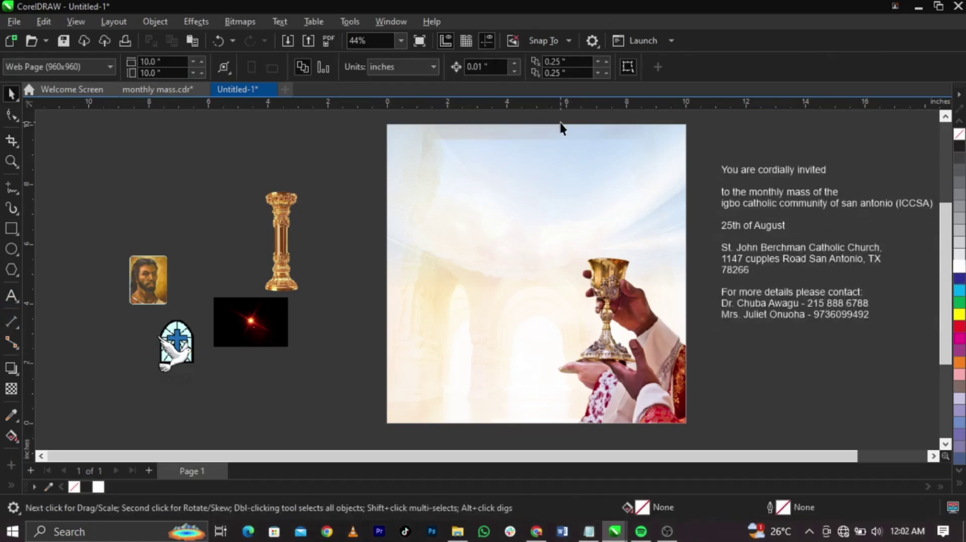
Move the ICCSA dove logo and the Jesus portrait side by side onto the upper middle of the page.
left_click(175, 346)
left_click_drag(175, 346, 511, 177)
left_click_drag(149, 283, 555, 177)
key("z")
left_click_drag(367, 119, 707, 228)
key("space")
Scale the dove logo and the portrait down together, then shrink the logo slightly so it suits the portrait's height.
left_click(444, 293)
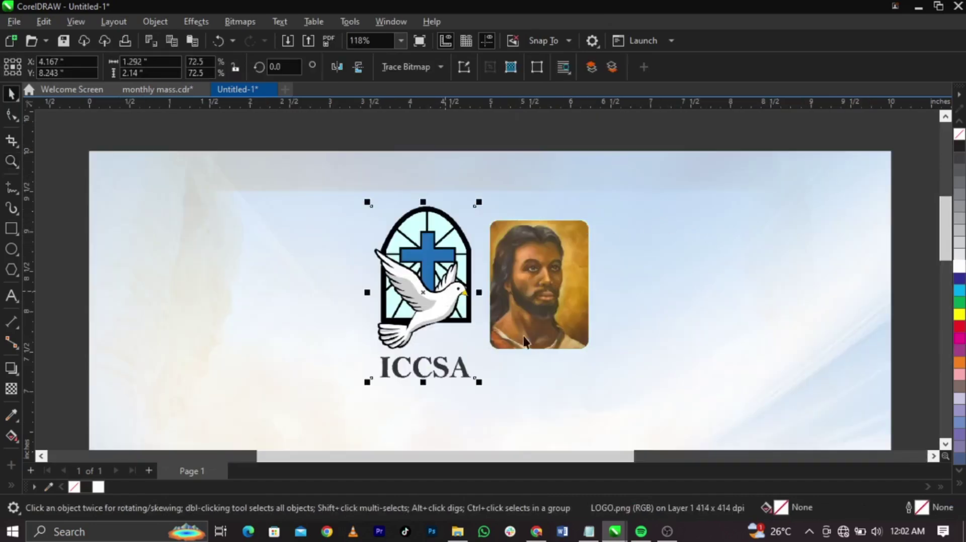
left_click(562, 344, "shift")
left_click_drag(592, 385, 520, 236)
left_click(463, 234)
scroll(463, 234, "up", 2)
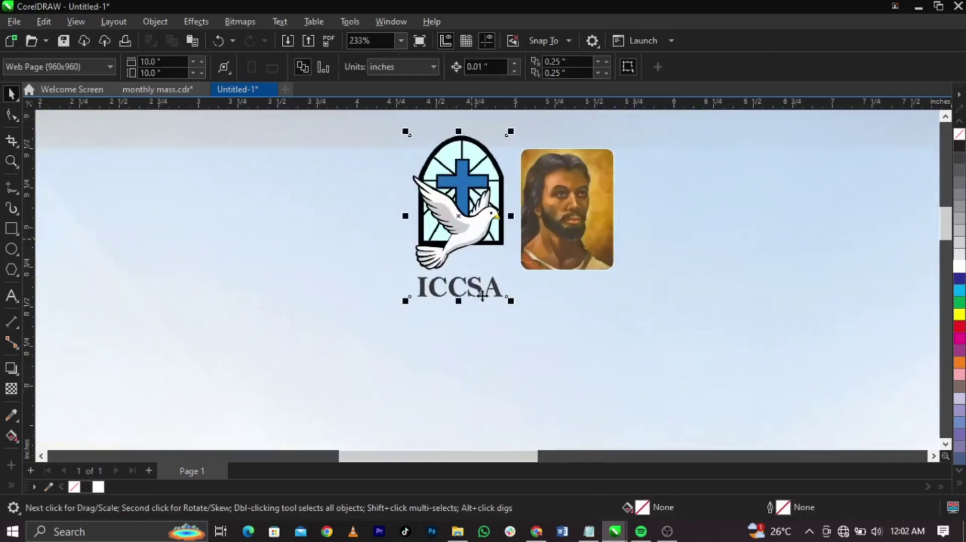
left_click_drag(513, 304, 486, 287)
Group the dove logo with the portrait and deselect the group.
left_click(557, 248, "shift")
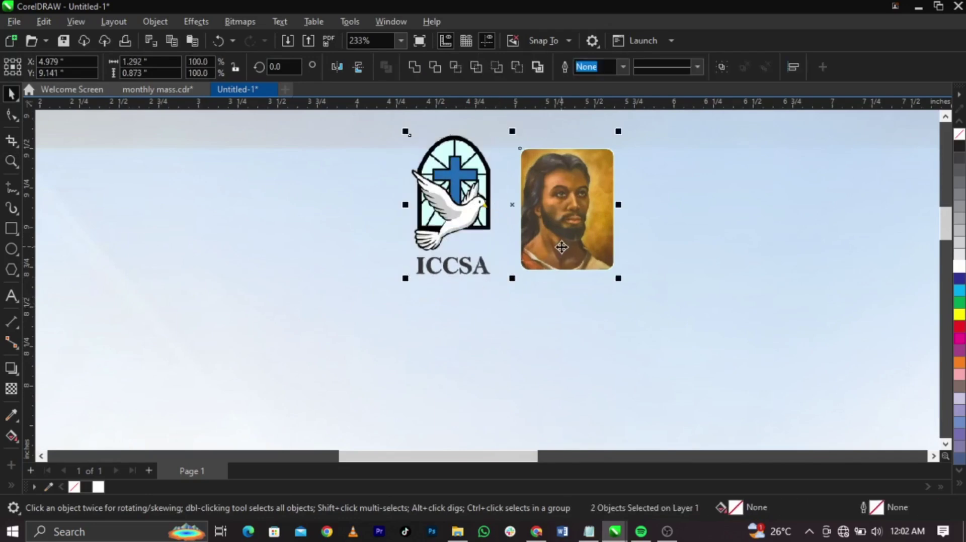
scroll(559, 246, "down", 4)
scroll(562, 245, "up", 1)
key("ctrl+g")
left_click(600, 164)
scroll(567, 163, "down", 3)
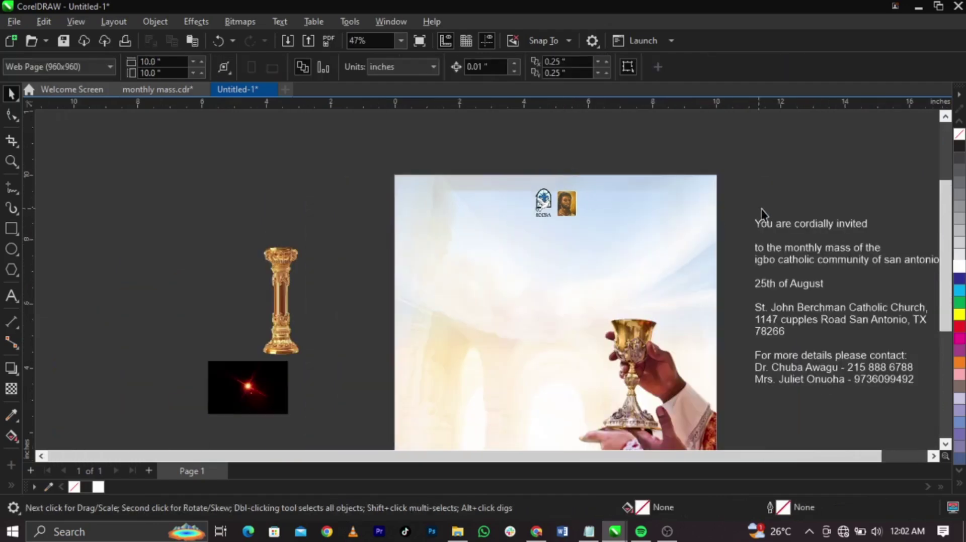
Enlarge the grouped logo and portrait from its centre to about 1.473 by 0.995 in, then deselect it.
key("z")
left_click_drag(388, 155, 715, 322)
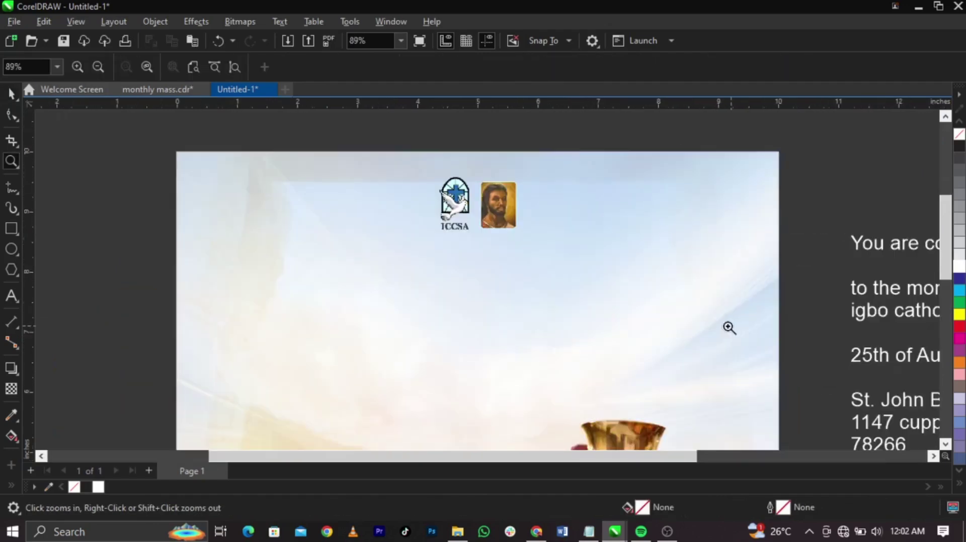
key("space")
left_click(501, 212)
scroll(502, 211, "up", 3)
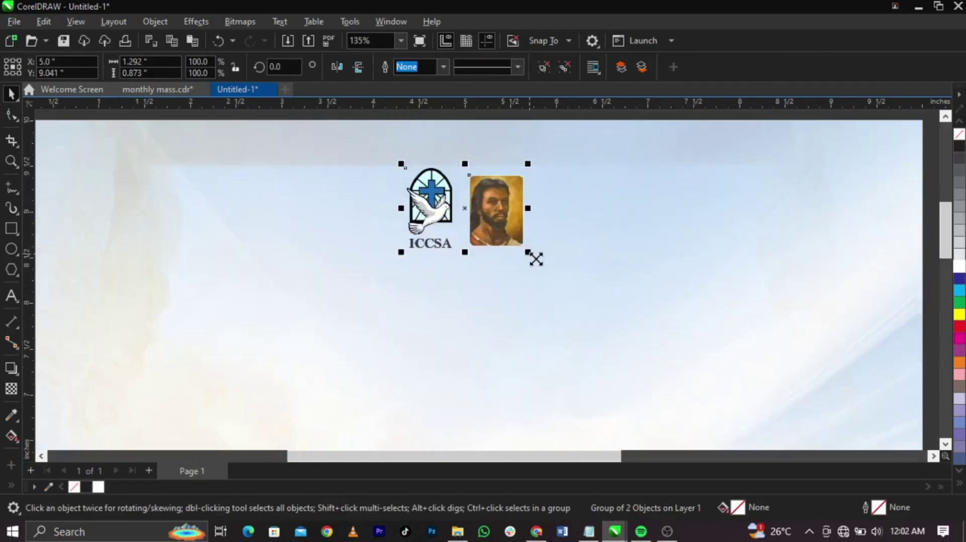
left_click(536, 259)
scroll(541, 177, "down", 4)
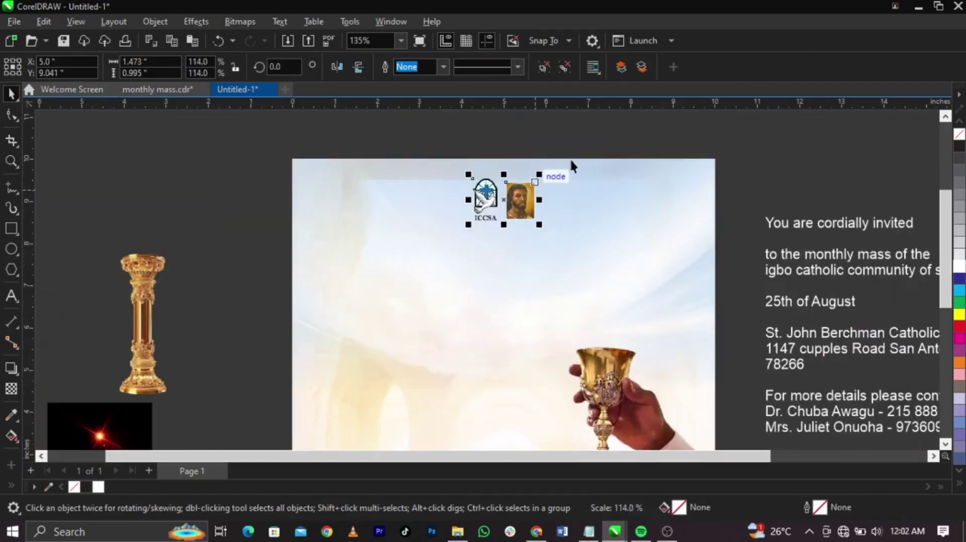
left_click(382, 199)
Take the line "You are cordially invited" out of the invitation text and place it on the page as a separate text object.
key("z")
left_click_drag(362, 151, 709, 406)
key("space")
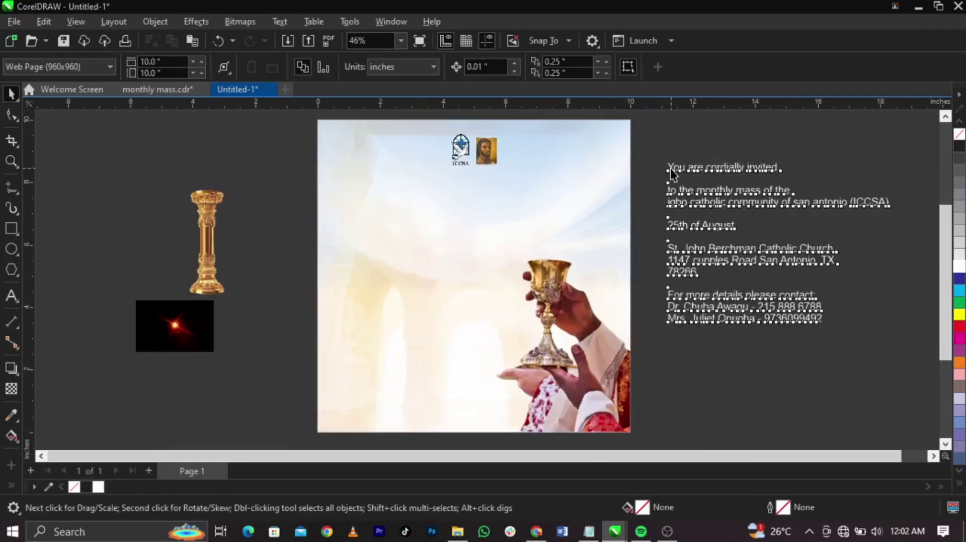
double_click(669, 168)
left_click_drag(668, 168, 780, 169)
left_click_drag(719, 168, 456, 190)
key("ctrl+space")
Fill the "You are cordially invited" line with black and centre it roughly beneath the logo and portrait.
scroll(462, 191, "up", 2)
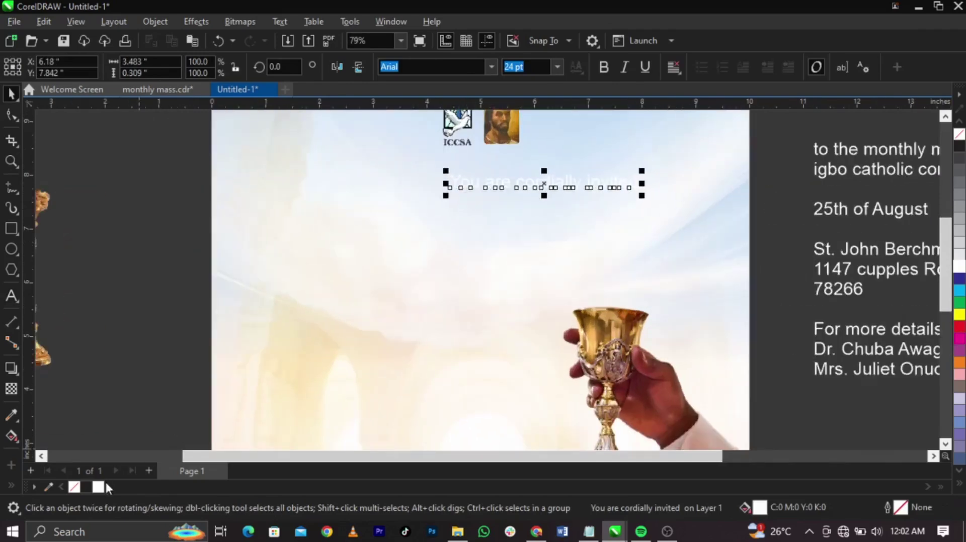
left_click(86, 487)
scroll(509, 192, "down", 2)
left_click_drag(507, 229, 472, 227)
Copy the font name Bestlife from the Notepad text file and apply that font to "You are cordially invited" in CorelDRAW.
left_click(588, 532)
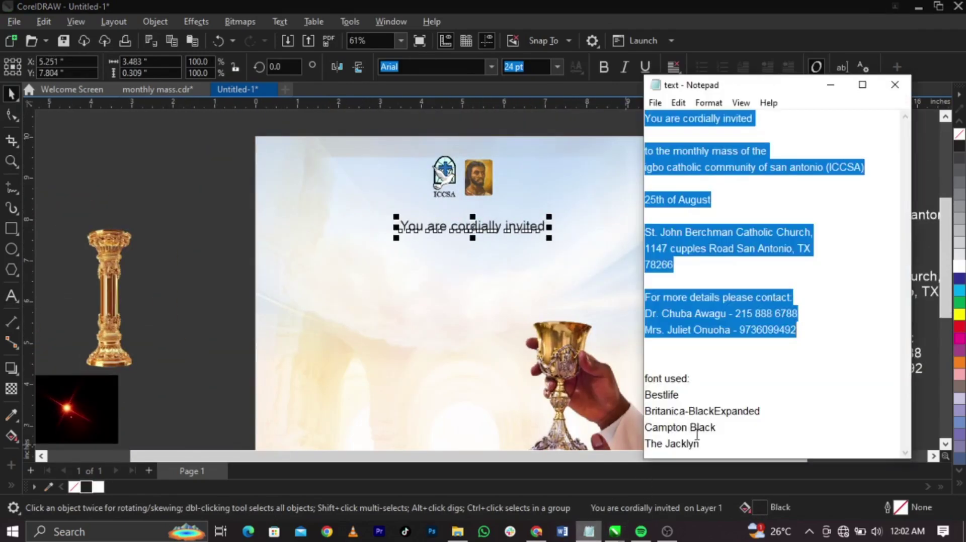
double_click(673, 396)
key("ctrl+c")
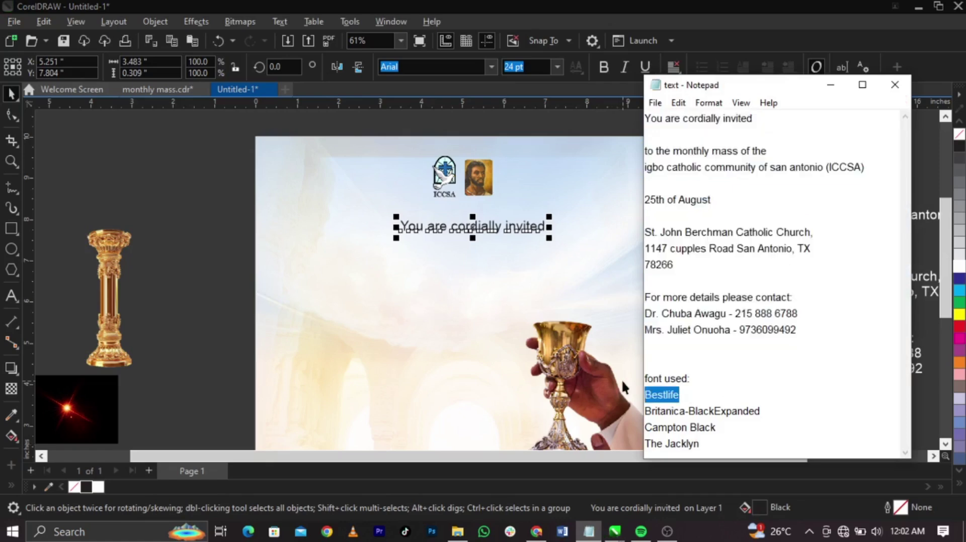
key("alt+Tab")
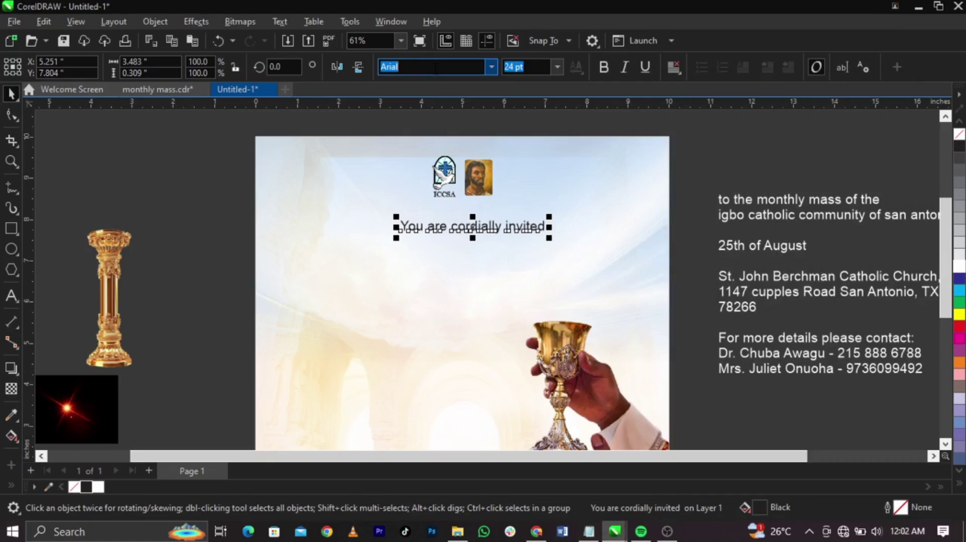
key("ctrl+v")
key("Return")
Lower the "You are cordially invited" line slightly and enlarge it to about 31.679 pt.
scroll(437, 226, "up", 3)
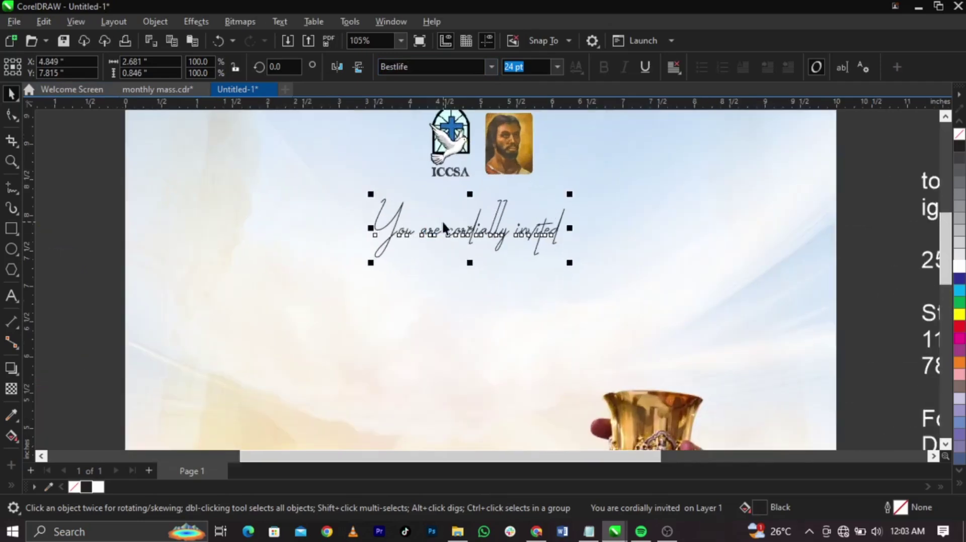
mouse_move(530, 235)
left_mouse_down()
mouse_move(554, 250)
mouse_move(537, 245)
left_mouse_up()
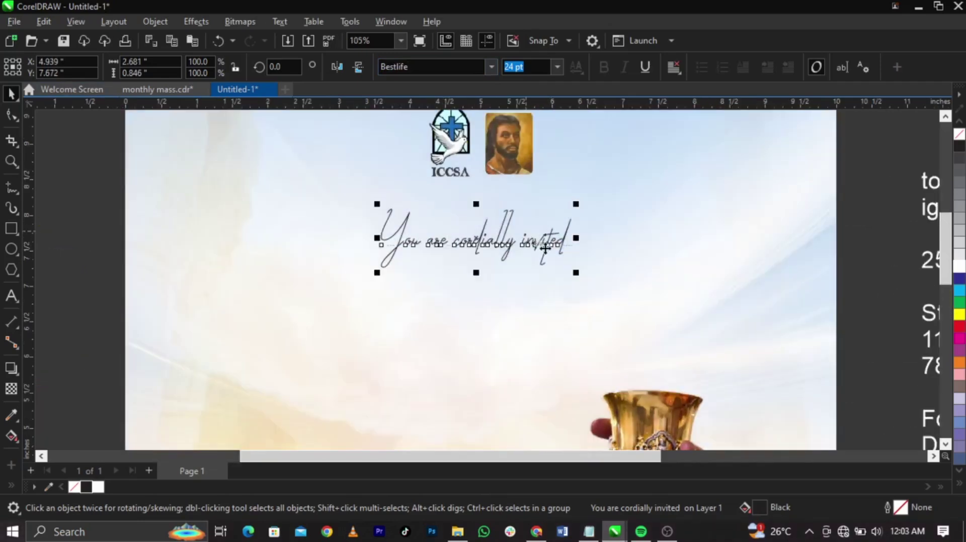
left_click_drag(577, 272, 608, 285)
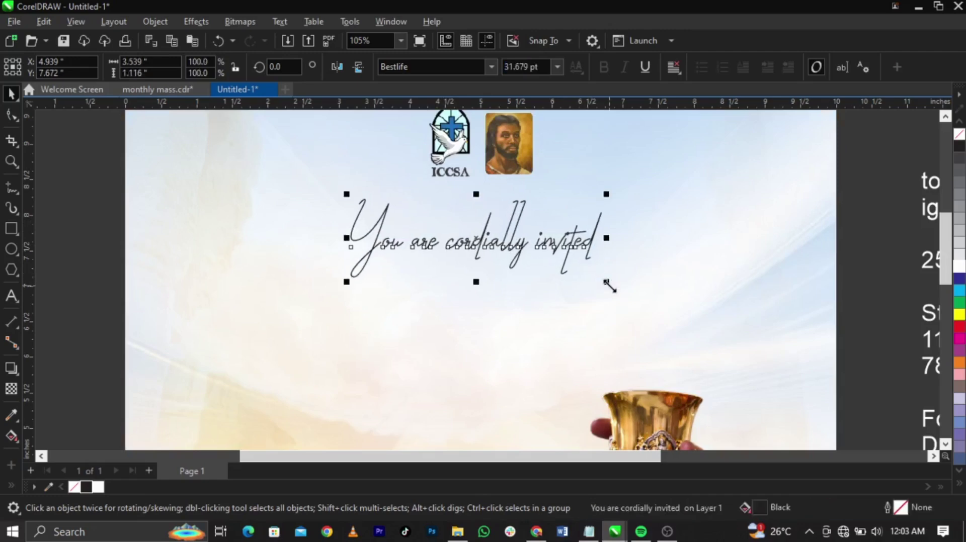
Capitalize the heading's wording so it reads "You are Cordially Invited".
double_click(449, 250)
type("C")
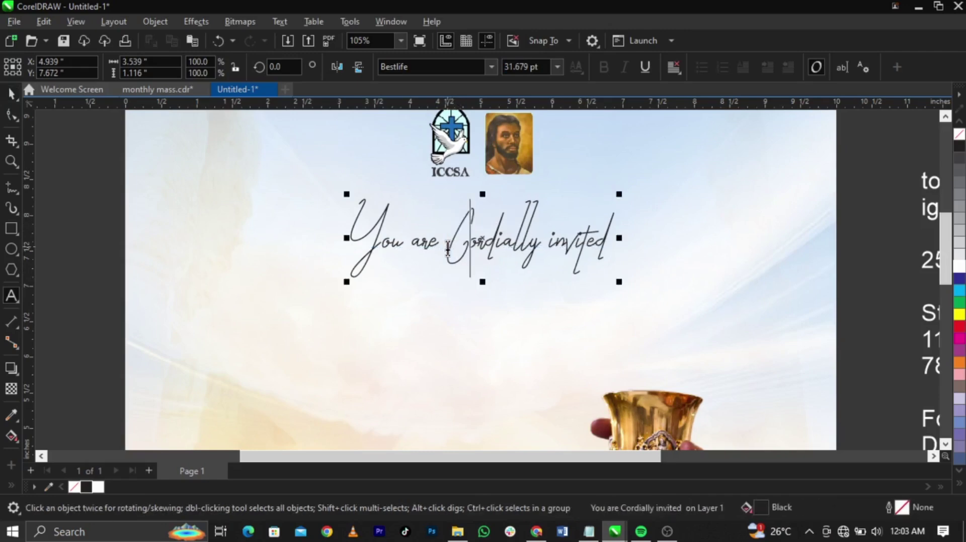
left_click(550, 250)
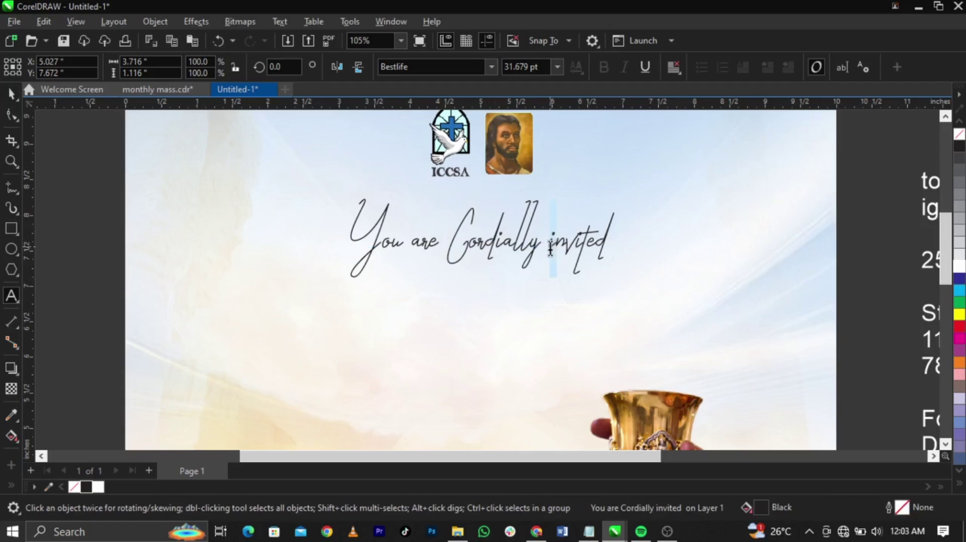
type("I")
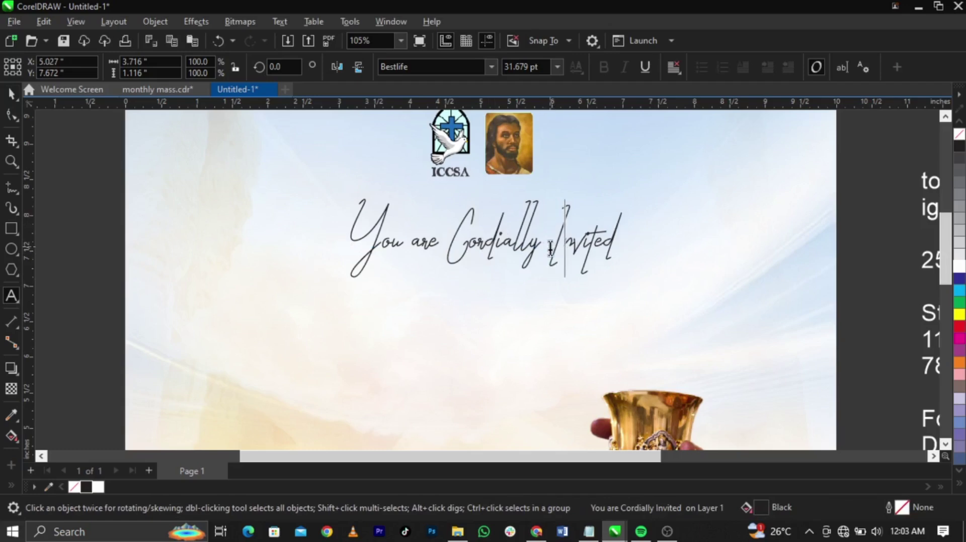
key("ctrl+space")
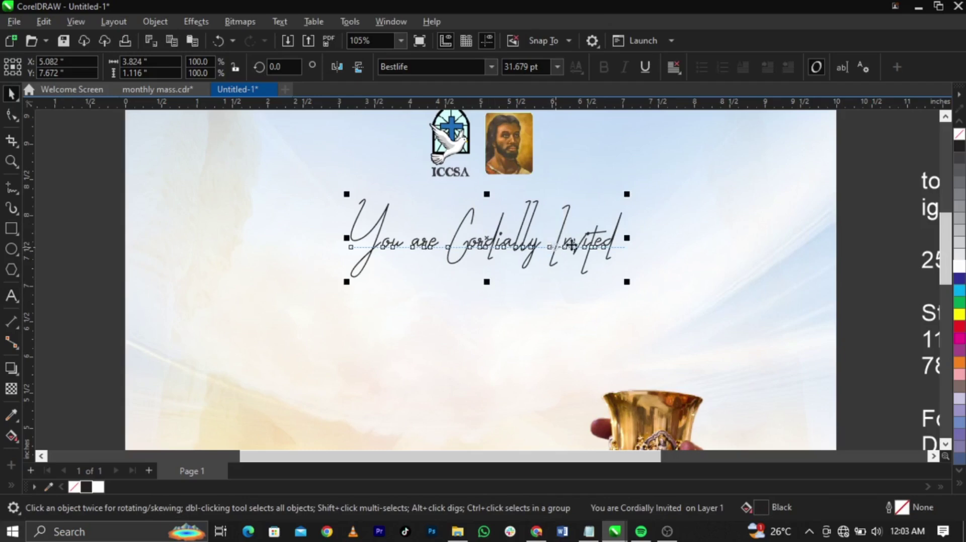
left_click_drag(626, 238, 704, 240)
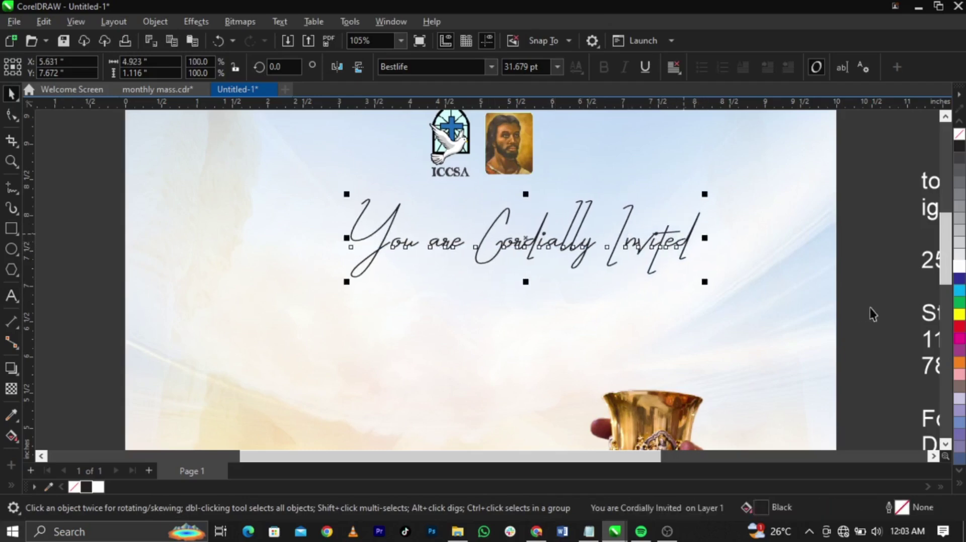
left_click(883, 309)
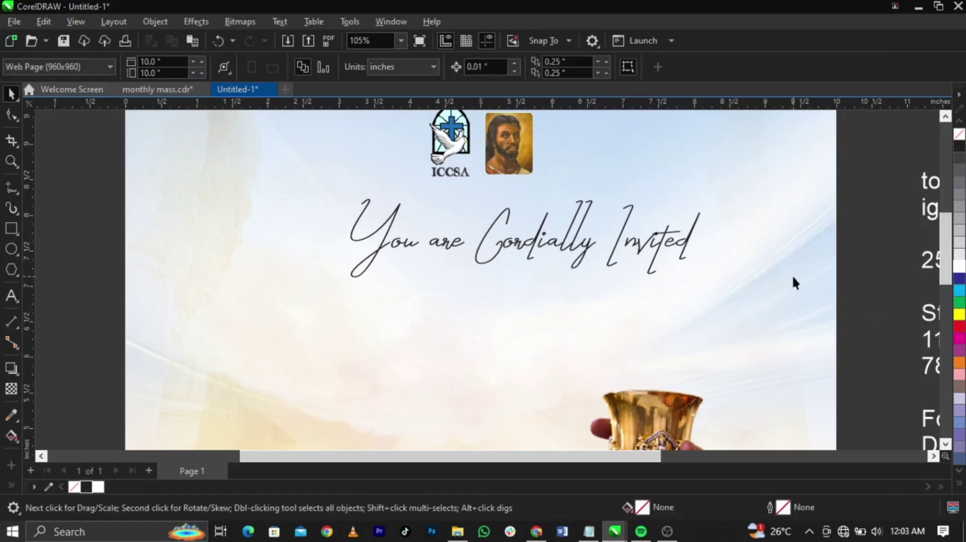
key("ctrl+z")
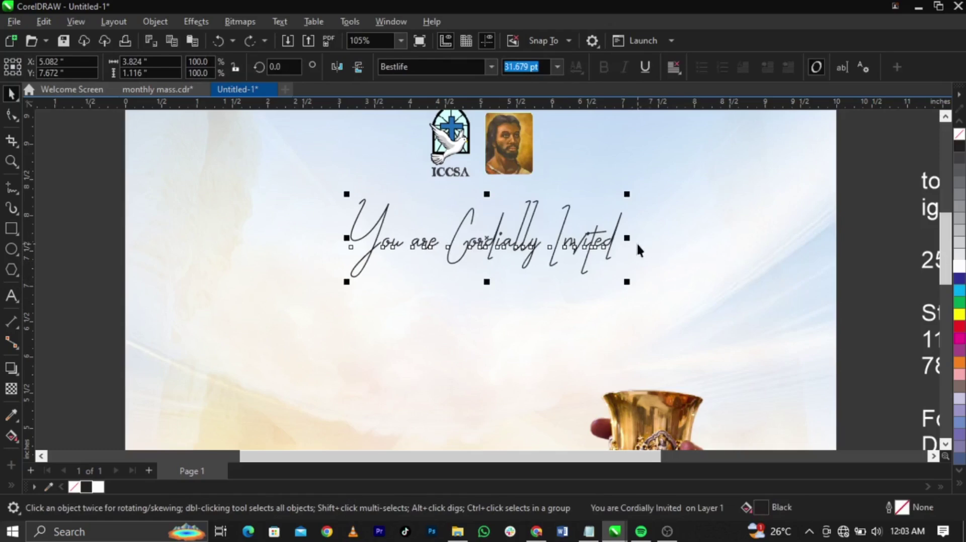
Stretch the heading horizontally, scale it to about 3.897 by 0.959 in, and centre it beneath the logo and portrait.
left_click_drag(628, 238, 676, 239)
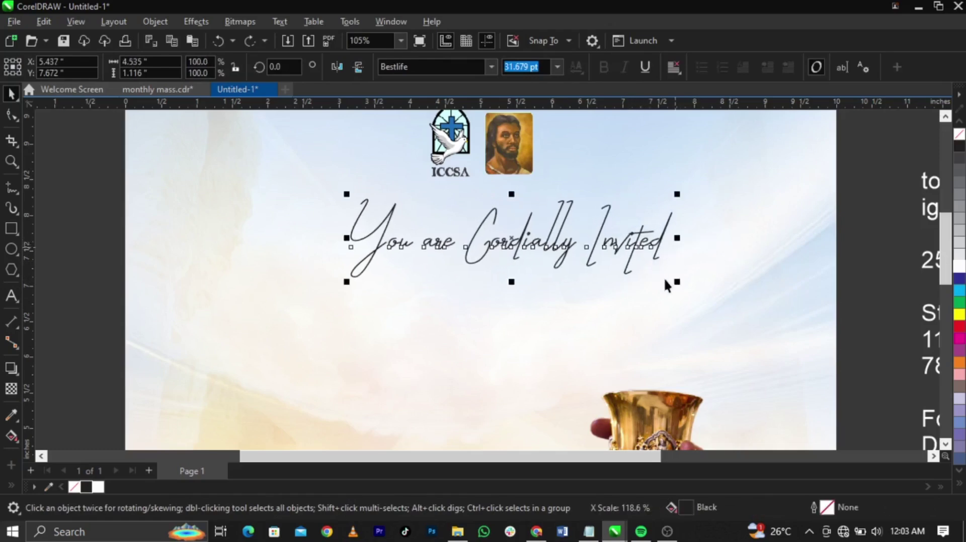
left_click_drag(680, 283, 654, 277)
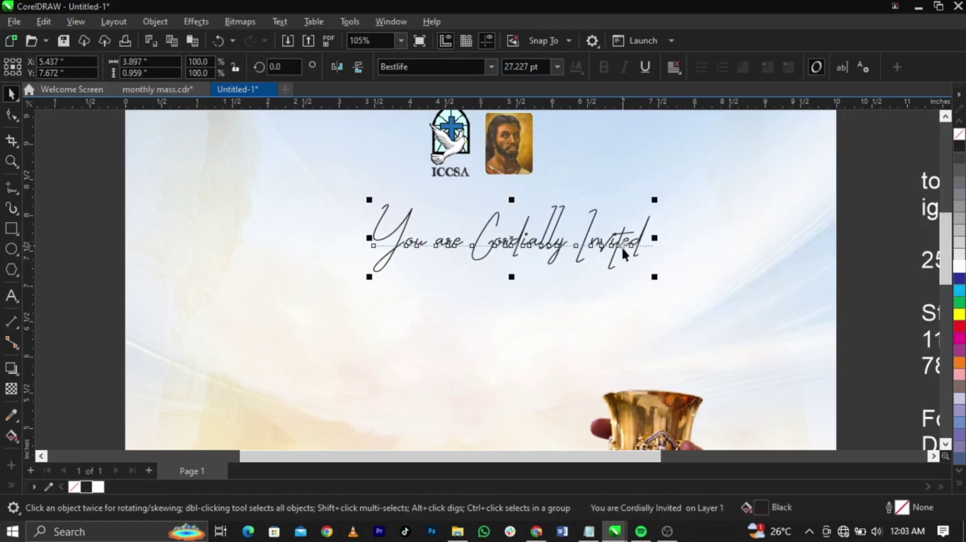
left_click_drag(622, 243, 593, 245)
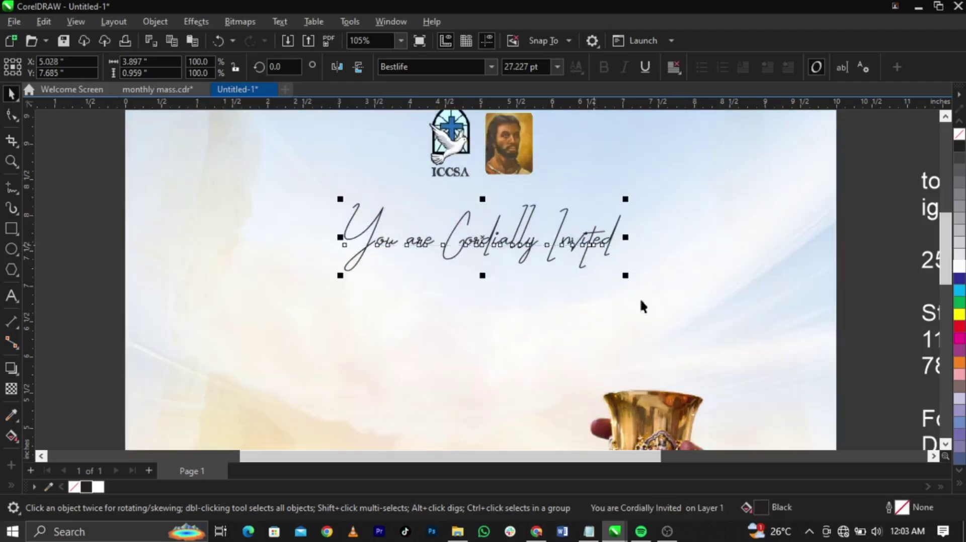
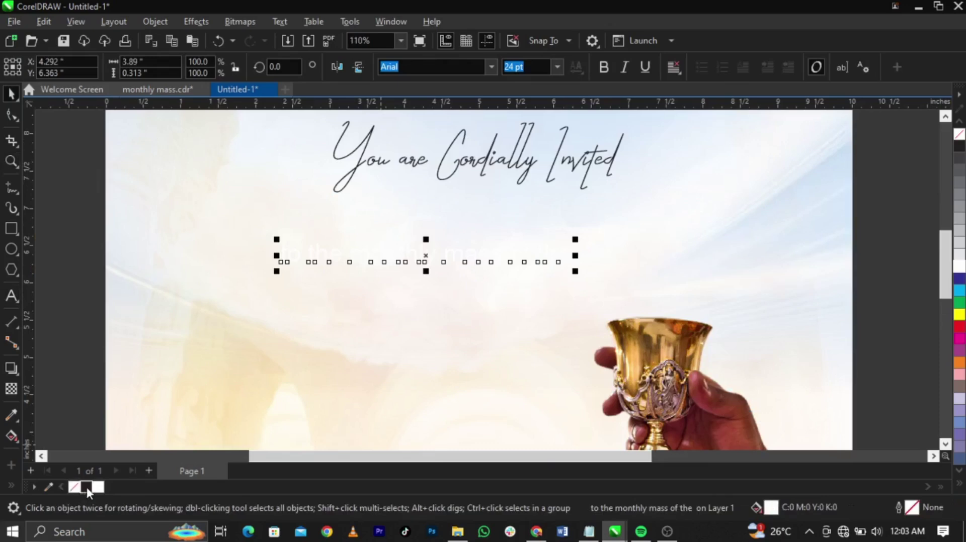
Fill "to the monthly mass of the" with black and break it into the lines "to the", "monthly mass" and "of the".
left_click(87, 487)
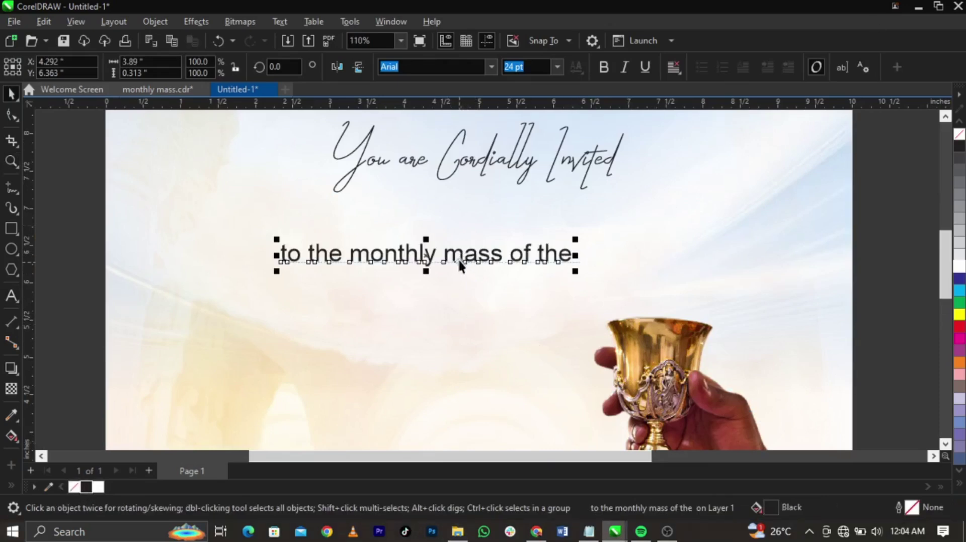
double_click(346, 252)
left_click(350, 253)
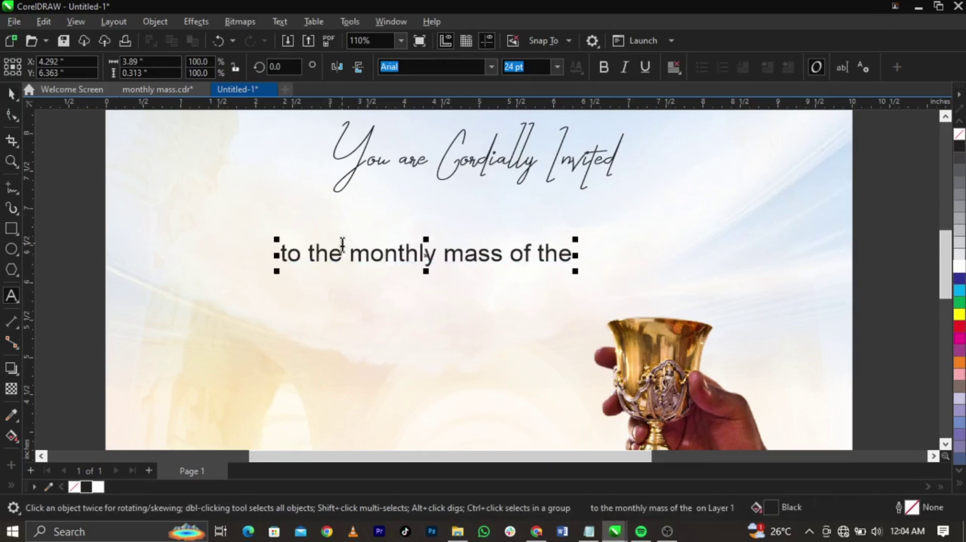
key("Return")
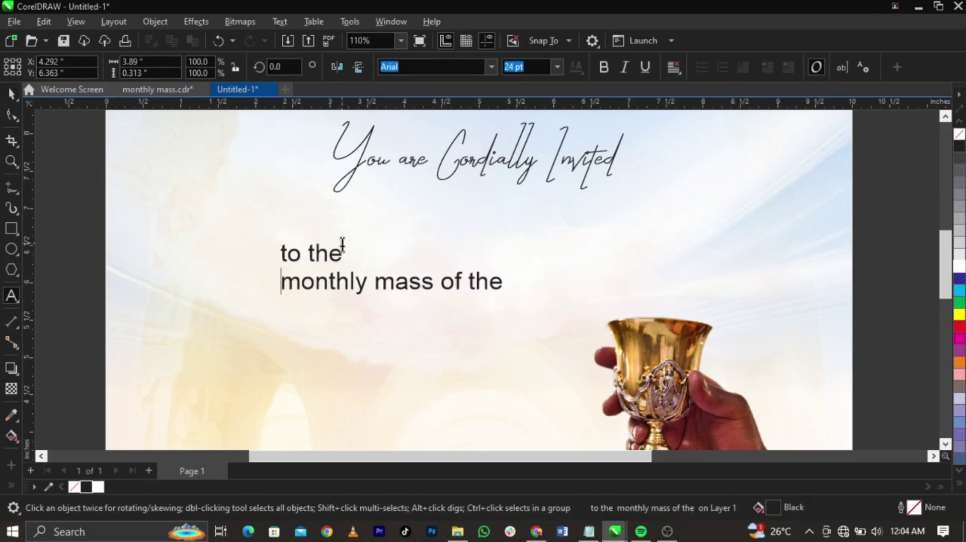
left_click(442, 282)
key("Return")
key("ctrl+space")
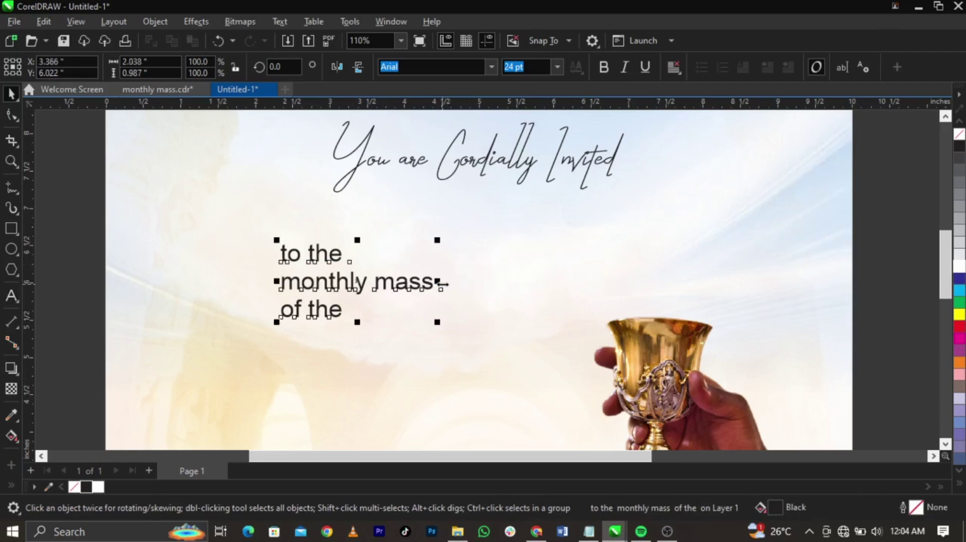
Break the three lines apart into separate text objects and move "to the" further left.
key("ctrl+k")
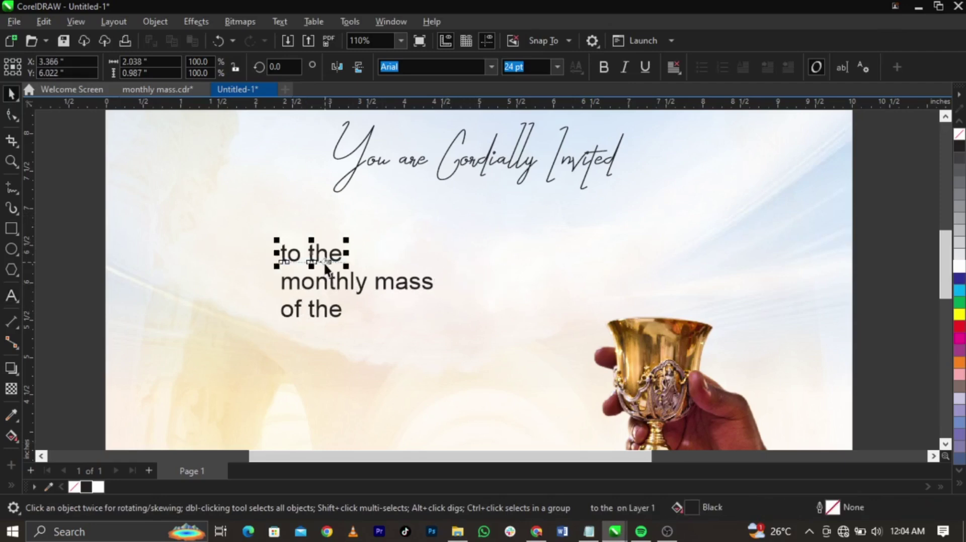
left_click_drag(326, 269, 252, 269)
Set the "monthly mass" text in Campton Black and enlarge it to about 4.99 by 0.67 in.
left_click(380, 277)
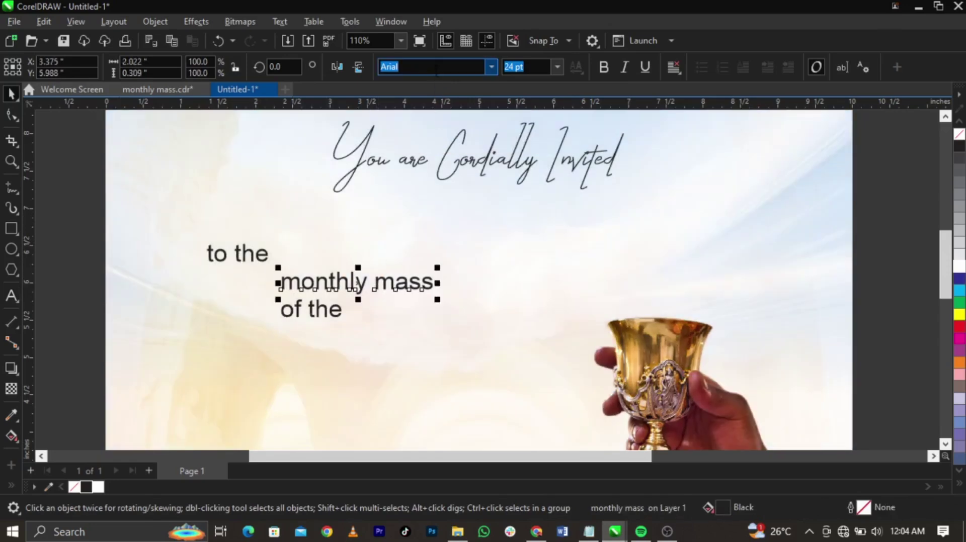
type("Campton Book")
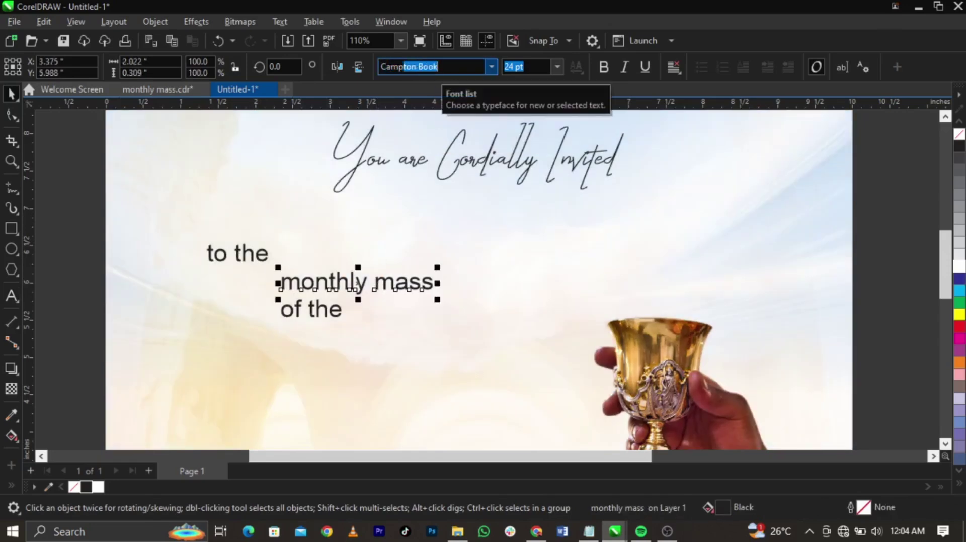
key("Return")
left_click(491, 66)
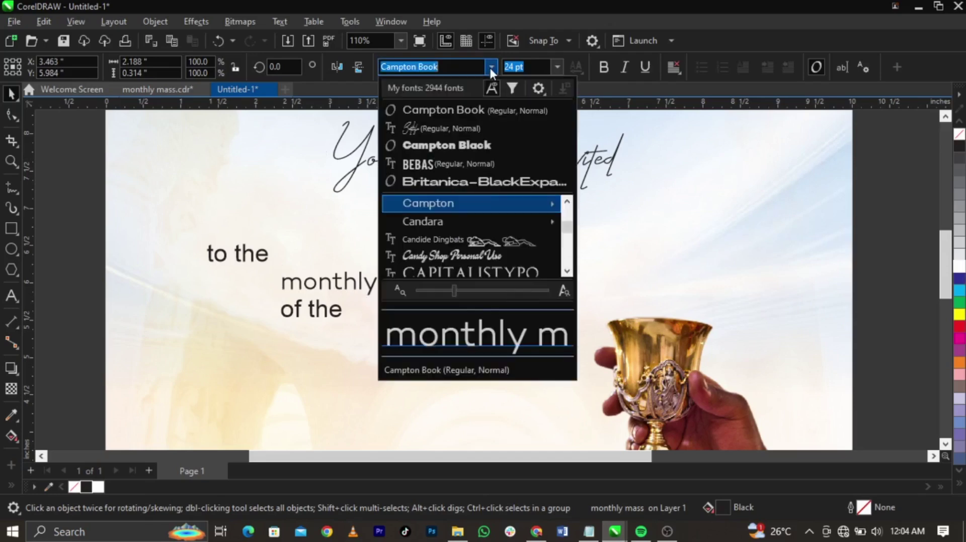
left_click(481, 147)
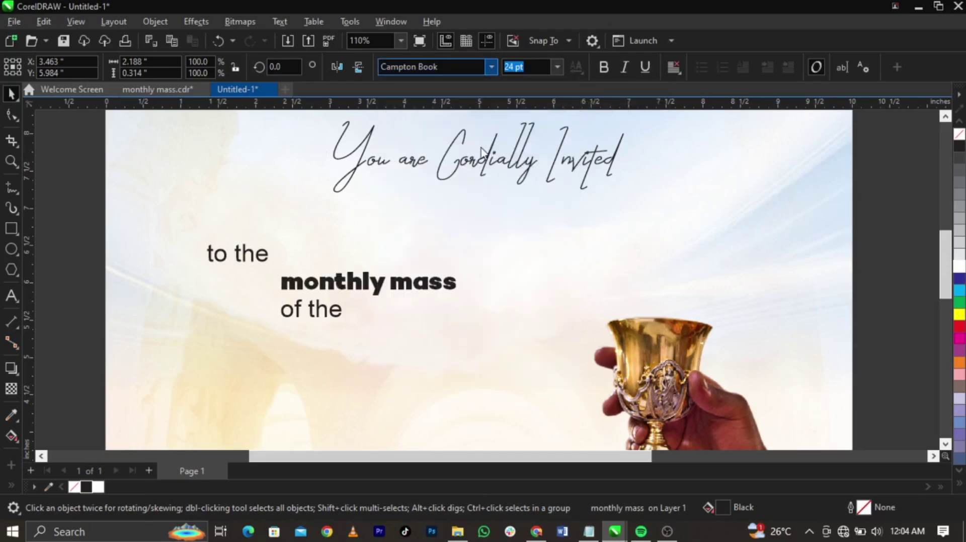
left_click_drag(461, 303, 654, 314)
left_click_drag(521, 282, 491, 284)
Put "monthly" and "mass" on two lines and break them apart into separate text objects.
key("F8")
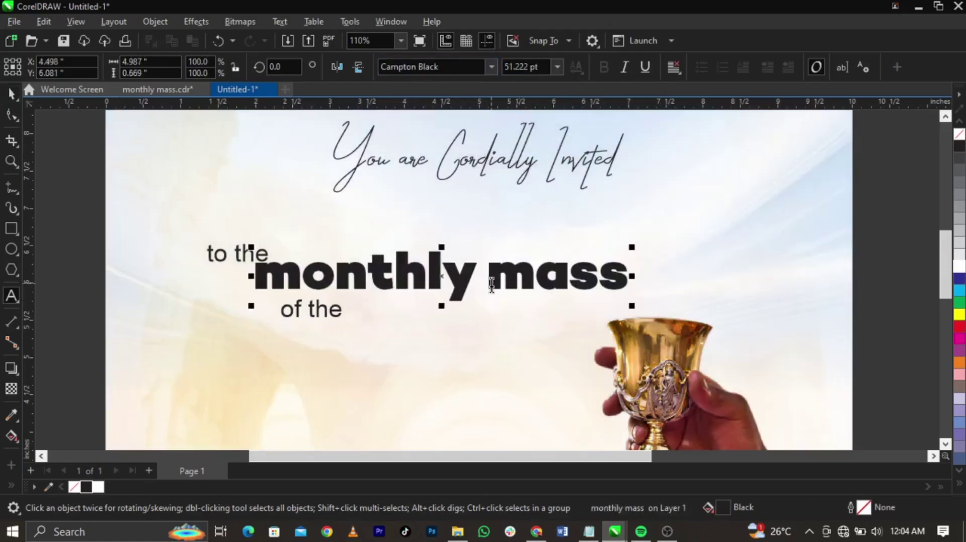
key("Return")
key("ctrl+space")
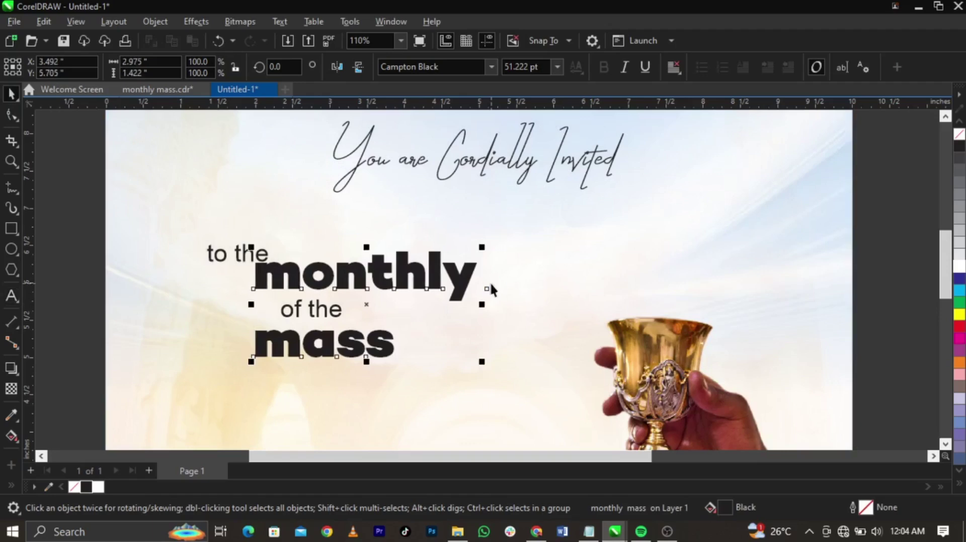
left_click(463, 284)
double_click(463, 285)
double_click(463, 284)
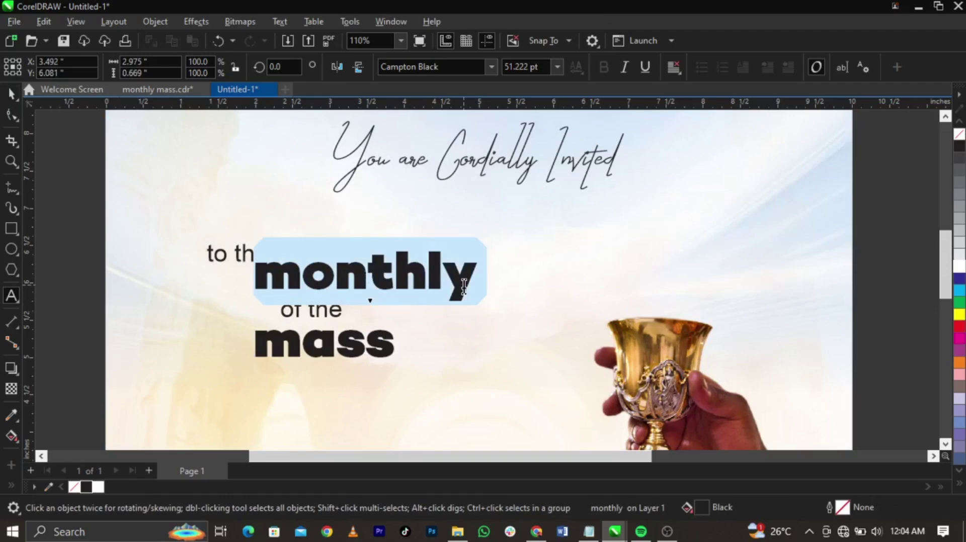
key("shift+F3")
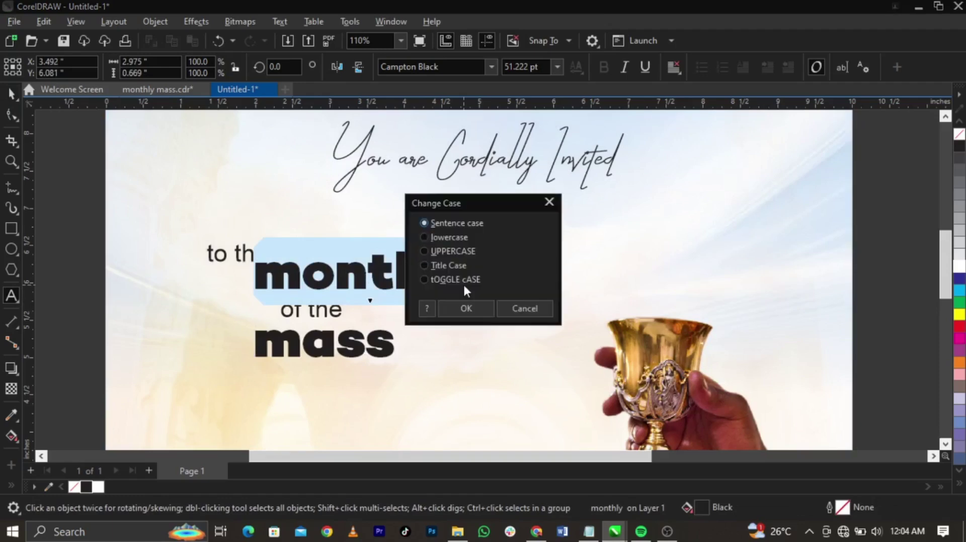
left_click(448, 252)
left_click(524, 309)
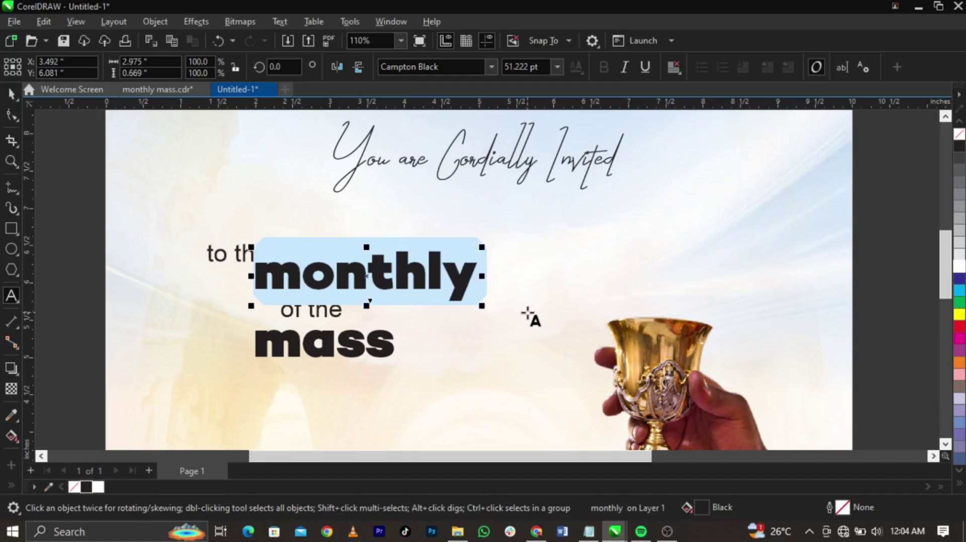
Change the case of the word "monthly" to UPPERCASE.
left_click(284, 24)
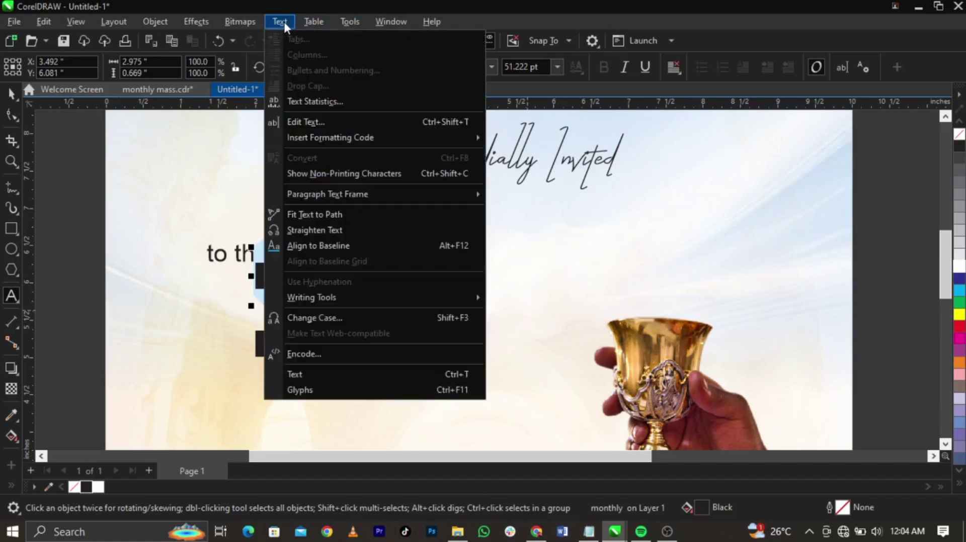
left_click(348, 316)
left_click_drag(446, 209, 545, 200)
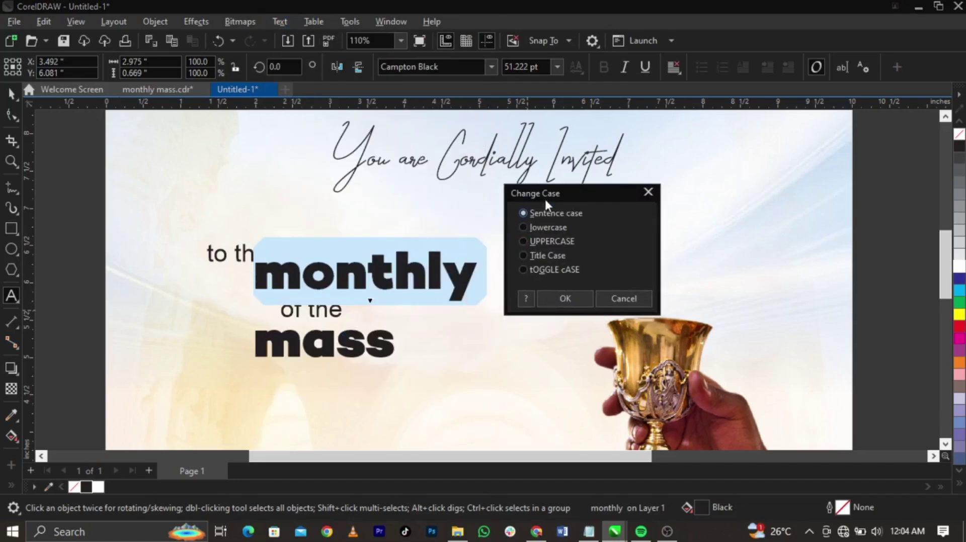
left_click(548, 240)
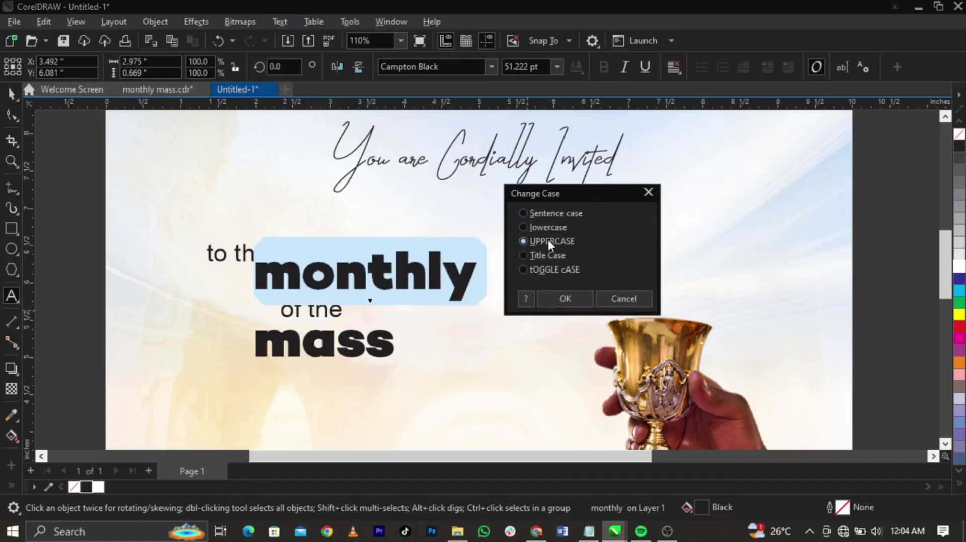
left_click(566, 297)
Change the case of the word "mass" to UPPERCASE.
left_click(354, 350)
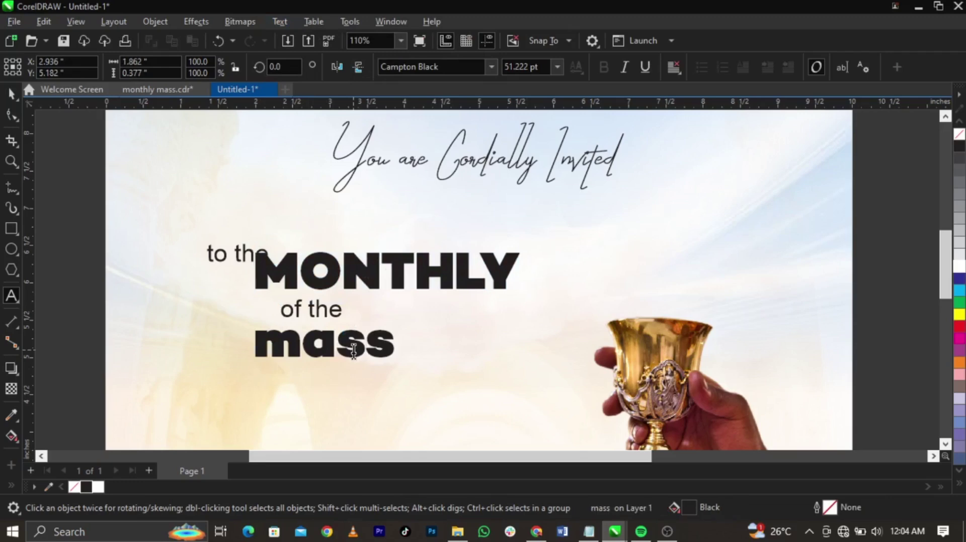
left_click(275, 22)
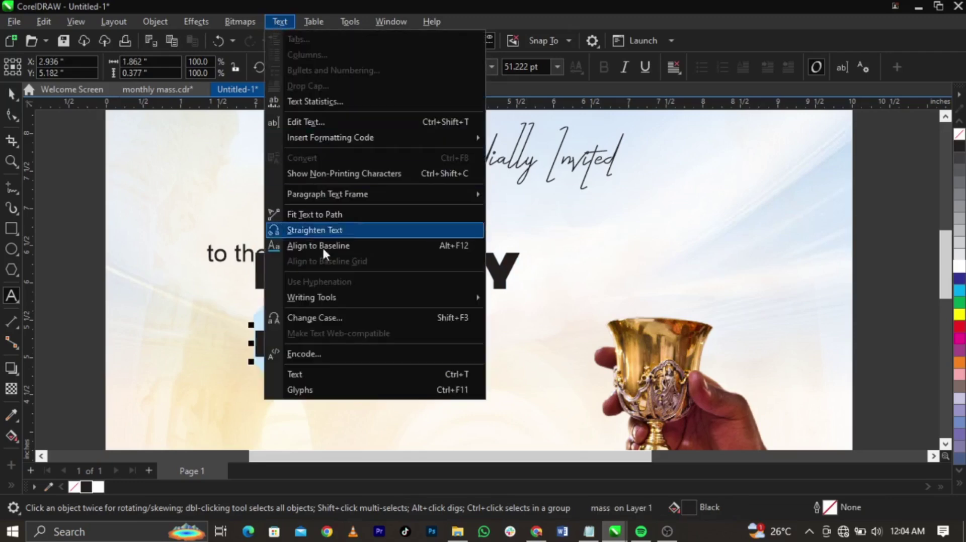
left_click(347, 319)
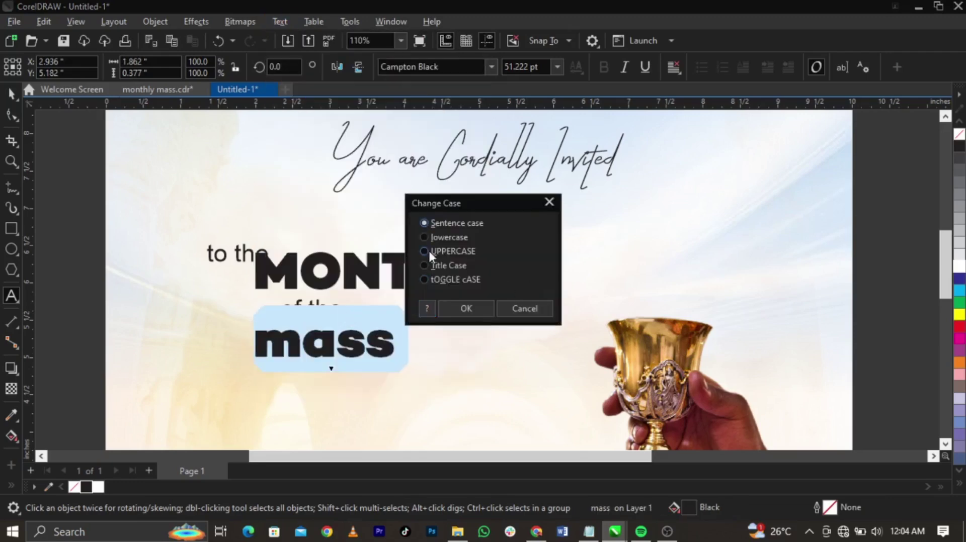
left_click(467, 308)
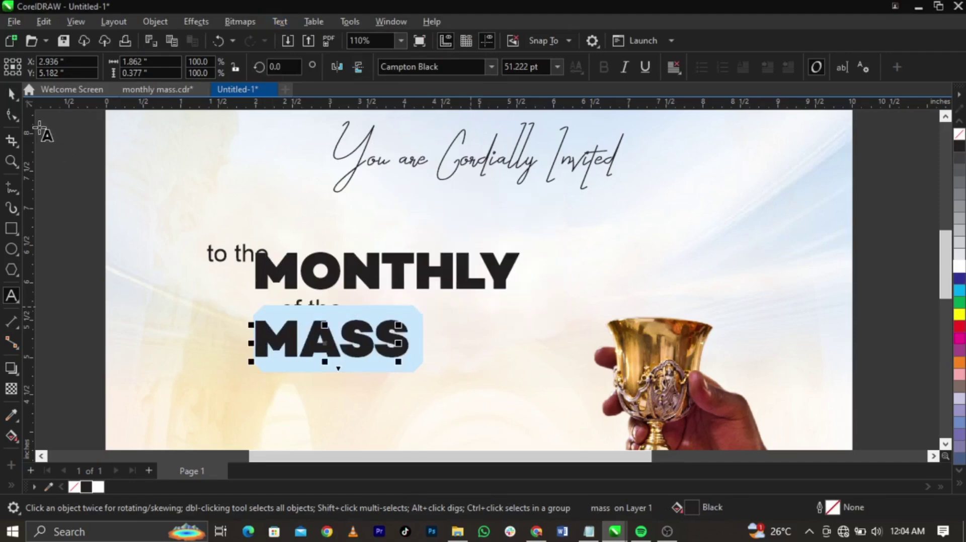
Move "to the" and "of the" up and left of the headline, and raise "MASS" closely beneath "MONTHLY".
left_click(11, 94)
left_click_drag(73, 207, 342, 357)
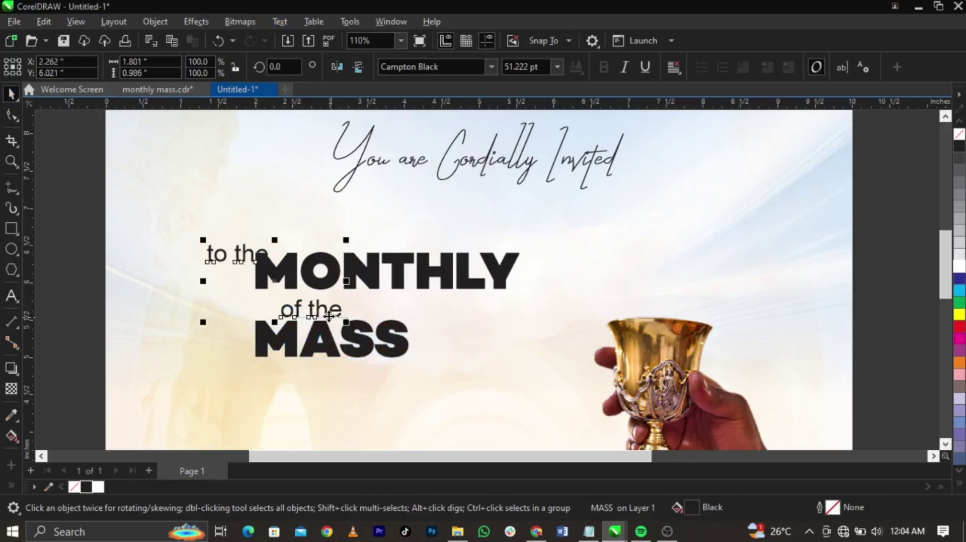
left_click_drag(299, 280, 246, 199)
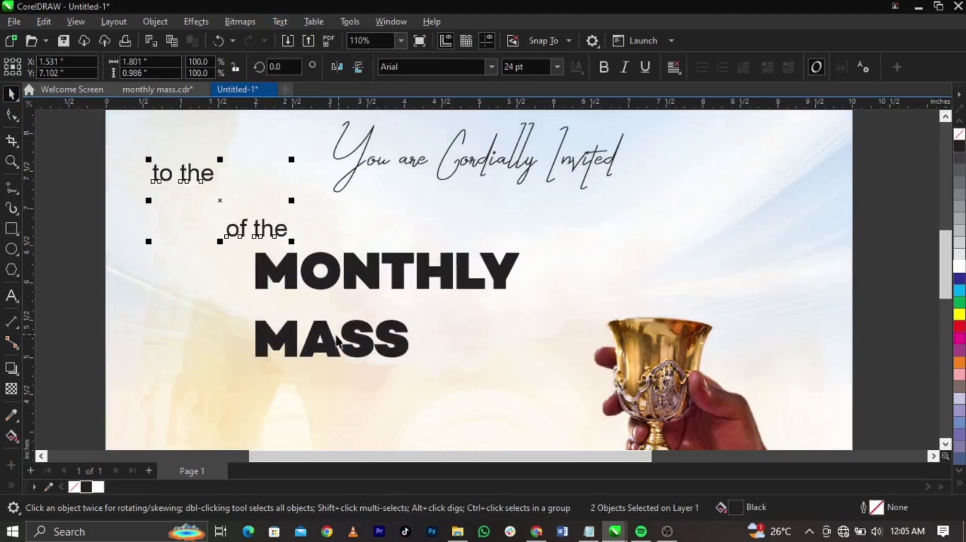
left_click_drag(329, 346, 330, 317)
Enlarge "MONTHLY" and "MASS" together to about 6.17 by 1.79 in and shift them left beneath the script heading.
left_click(420, 287, "shift")
scroll(420, 288, "up", 1)
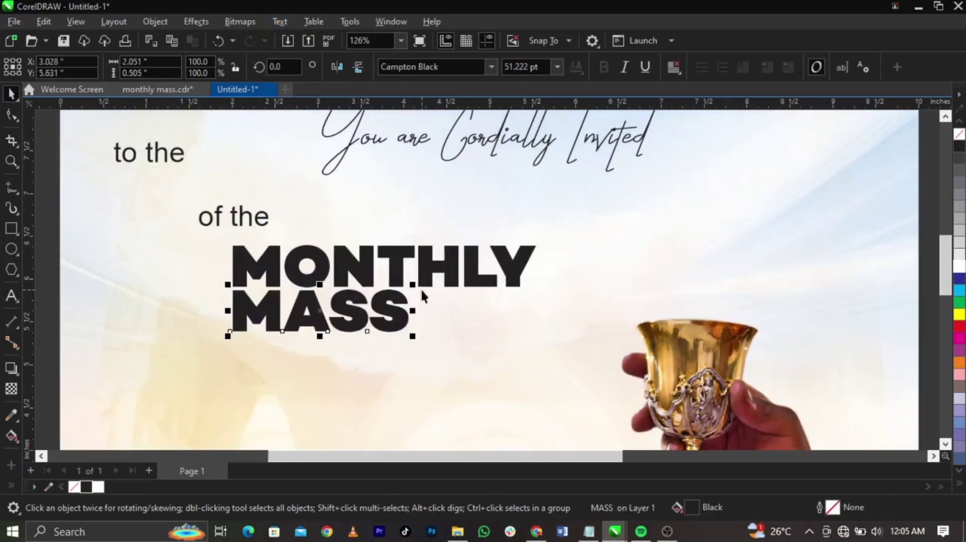
left_click(520, 339)
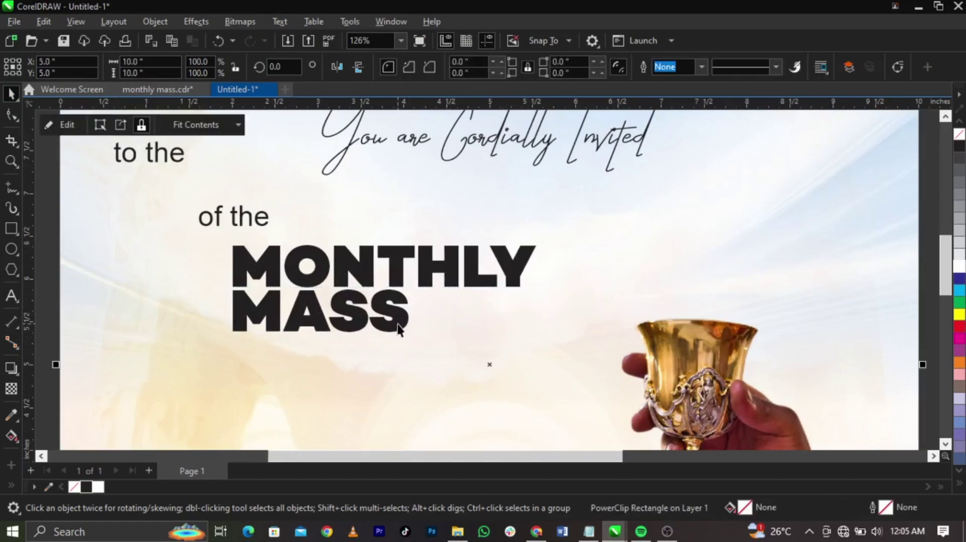
left_click(397, 329)
left_click(469, 290, "shift")
left_click_drag(537, 334, 714, 391)
left_click_drag(685, 287, 627, 270)
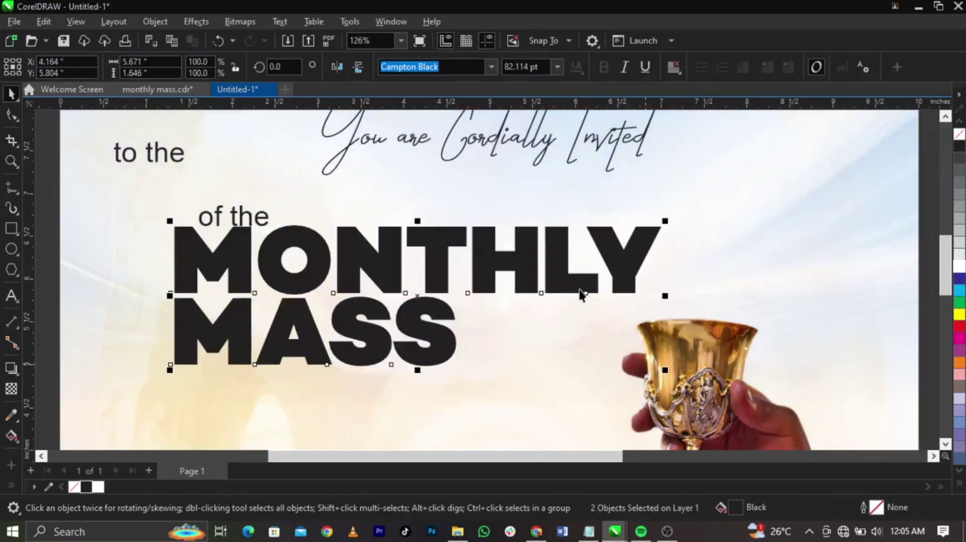
scroll(586, 317, "down", 2)
left_click_drag(608, 320, 634, 329)
left_click_drag(534, 269, 525, 268)
Move the chalice image slightly lower inside the background PowerClip and finish editing its contents.
scroll(595, 327, "down", 2)
scroll(595, 328, "up", 1)
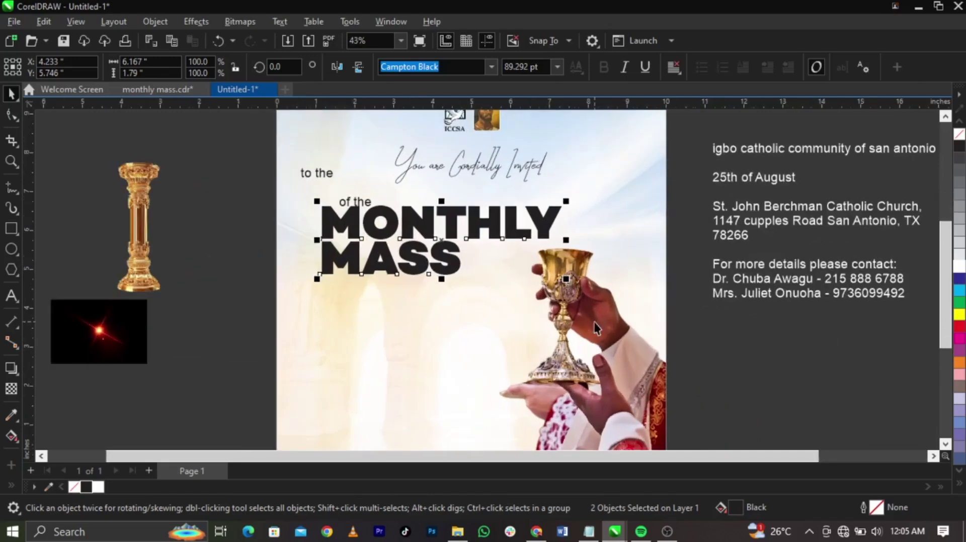
double_click(558, 285)
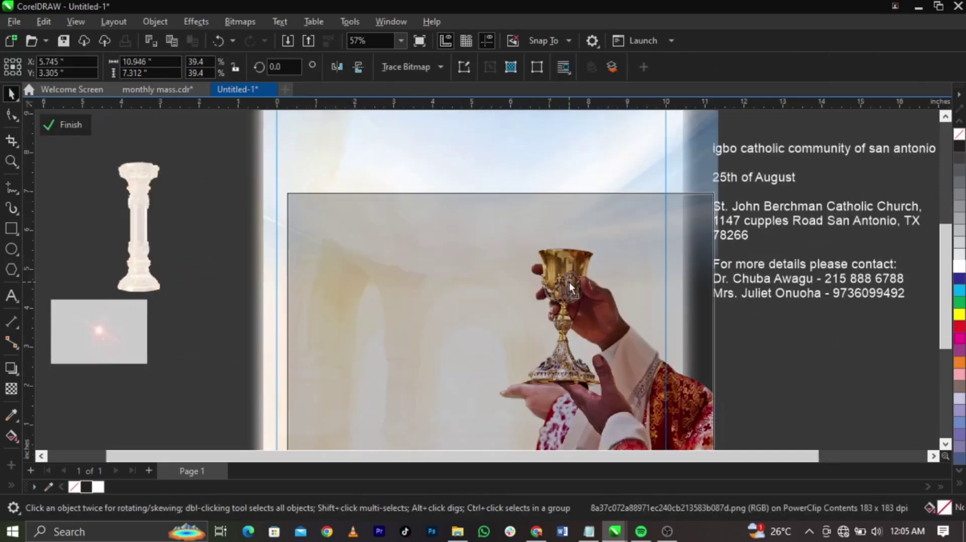
left_click(816, 373)
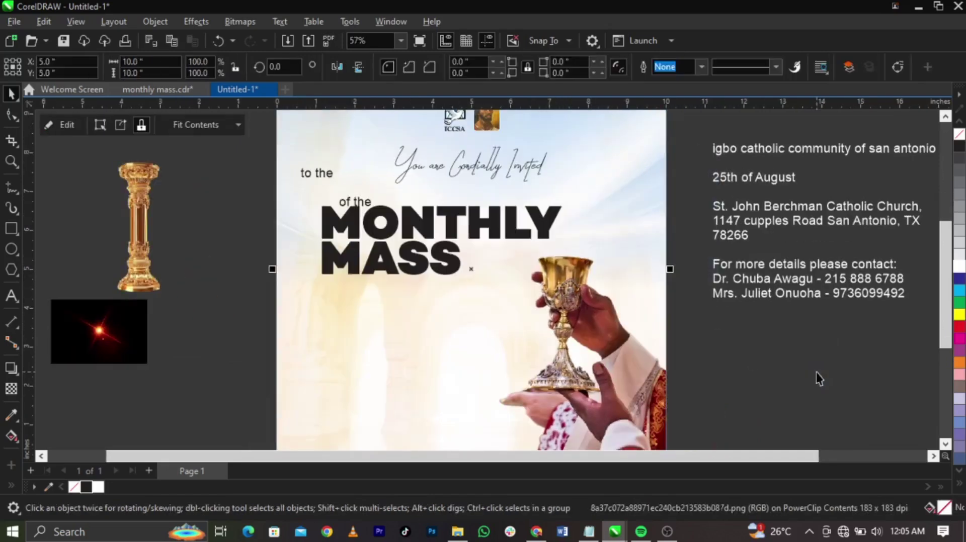
Select "MONTHLY" and "MASS" together and enlarge them to about 6.77 by 1.97 in.
left_click(547, 226)
scroll(547, 227, "up", 1)
key("Tab")
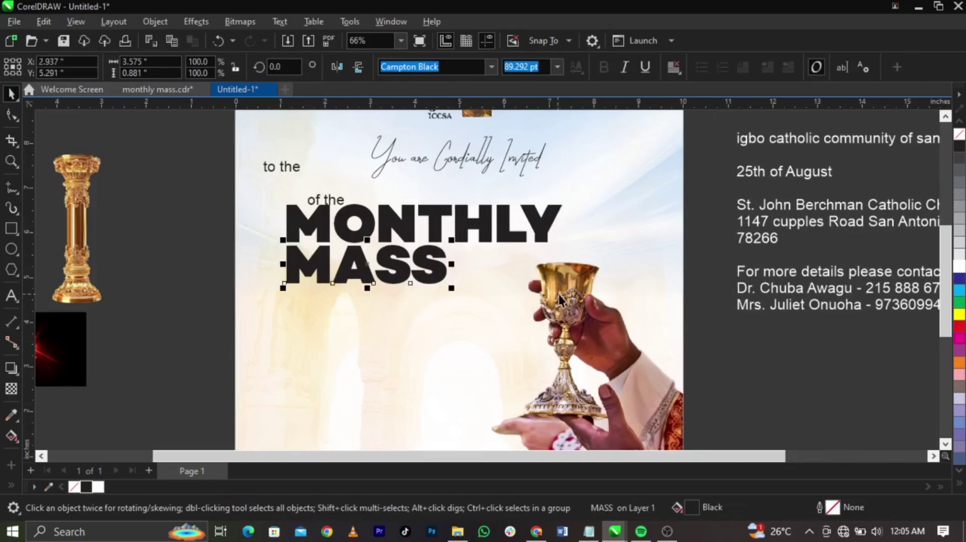
left_click(544, 239, "shift")
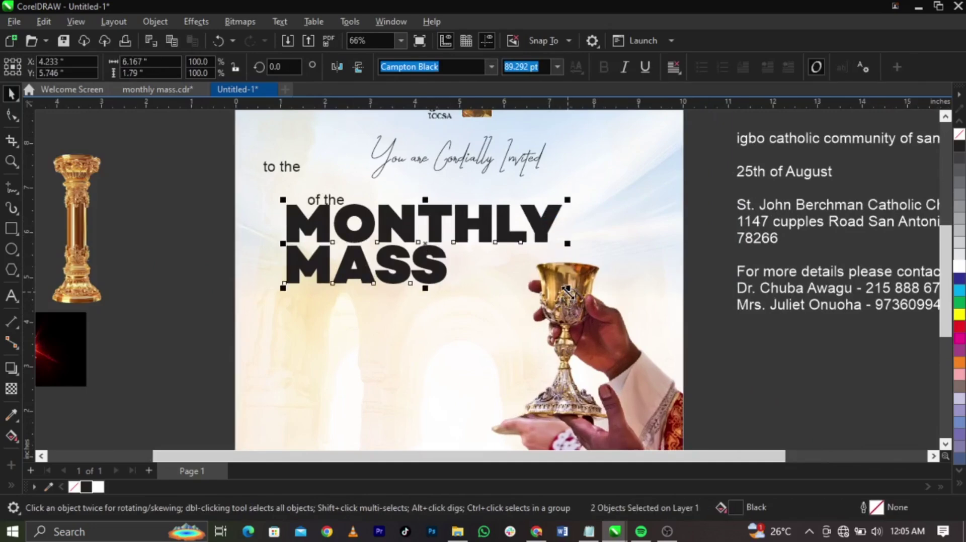
left_click_drag(567, 291, 592, 294)
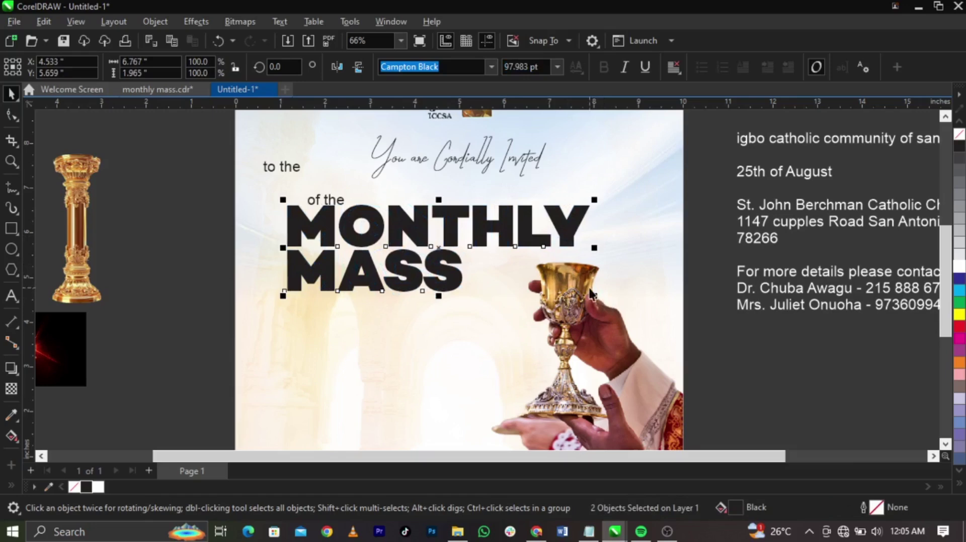
key("Escape")
Set the font of the "of the" text above the headline to Britanica-BlackExpanded.
scroll(307, 187, "up", 3)
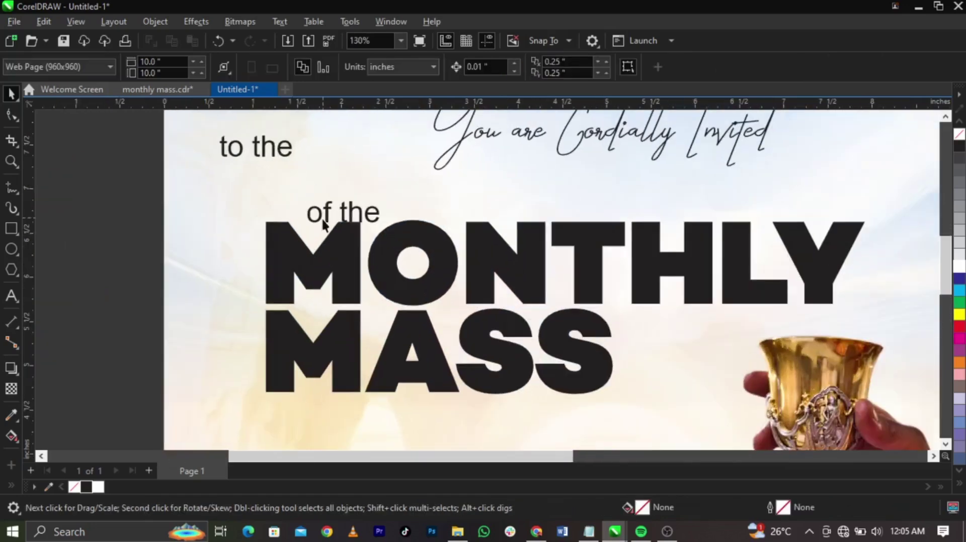
left_click(331, 220)
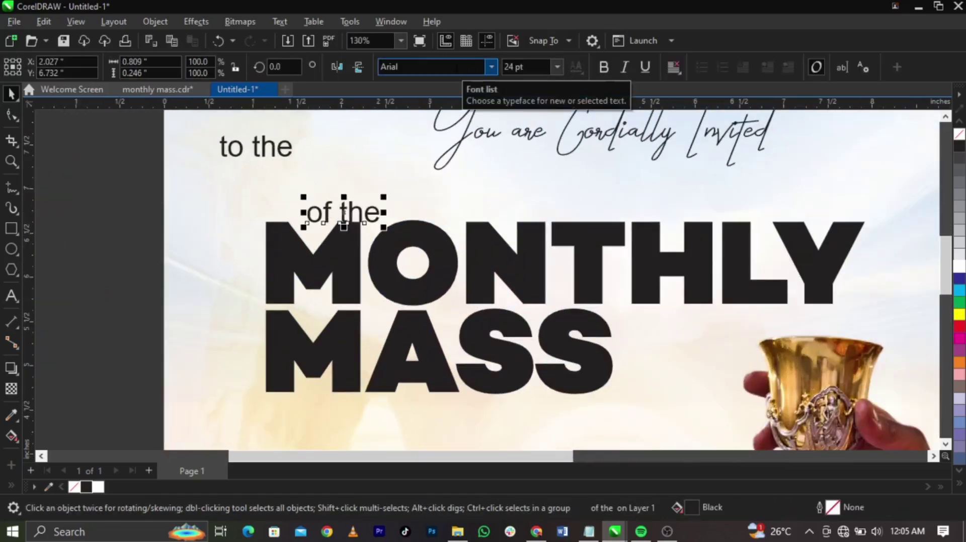
left_click(456, 66)
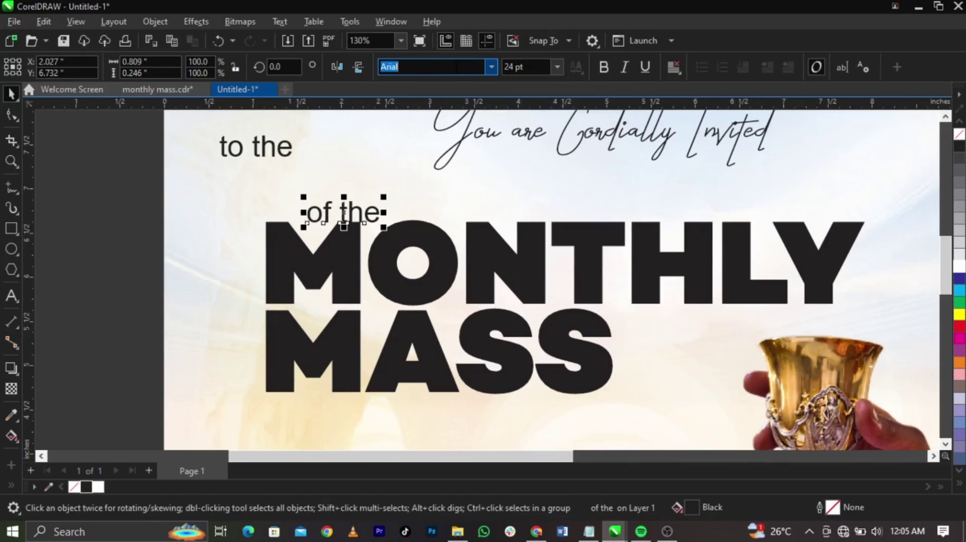
type("Bri")
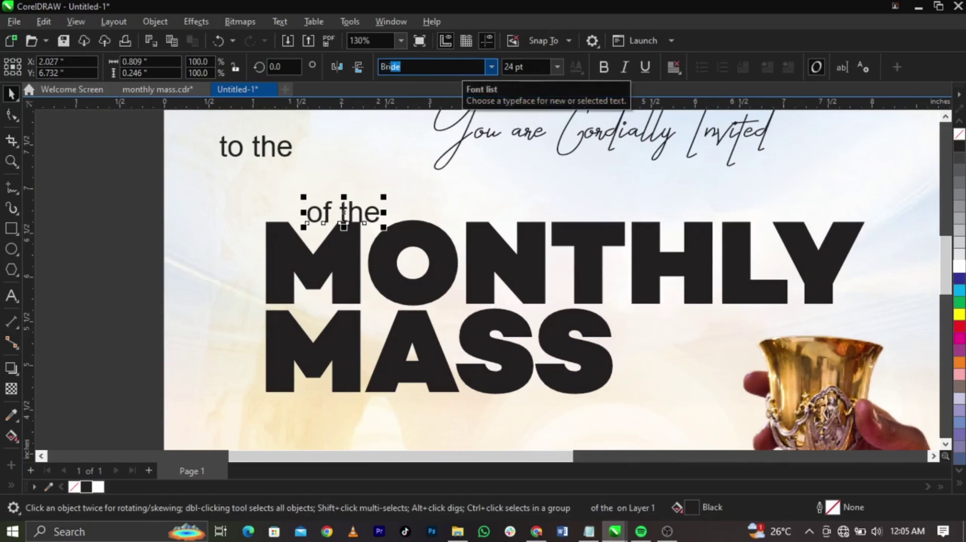
type("stol-Medium")
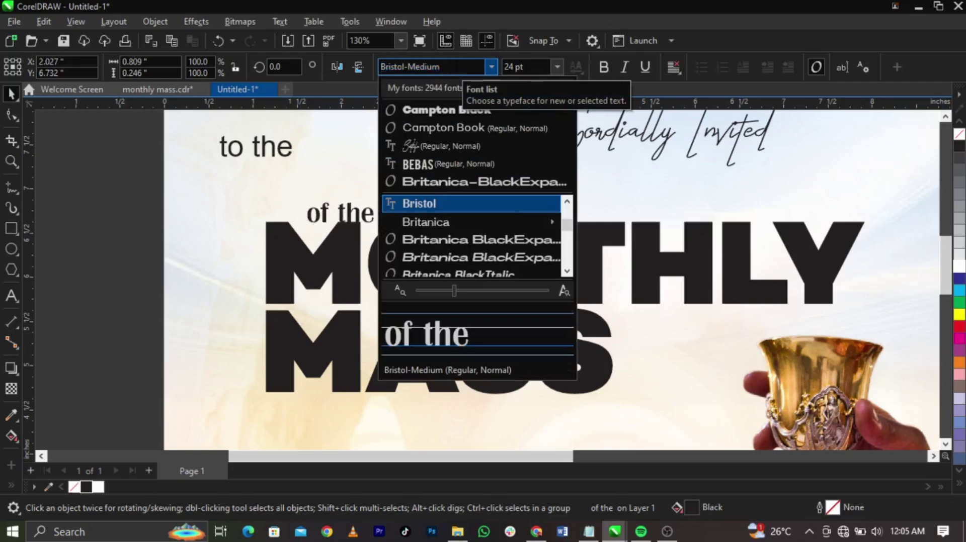
key("Down")
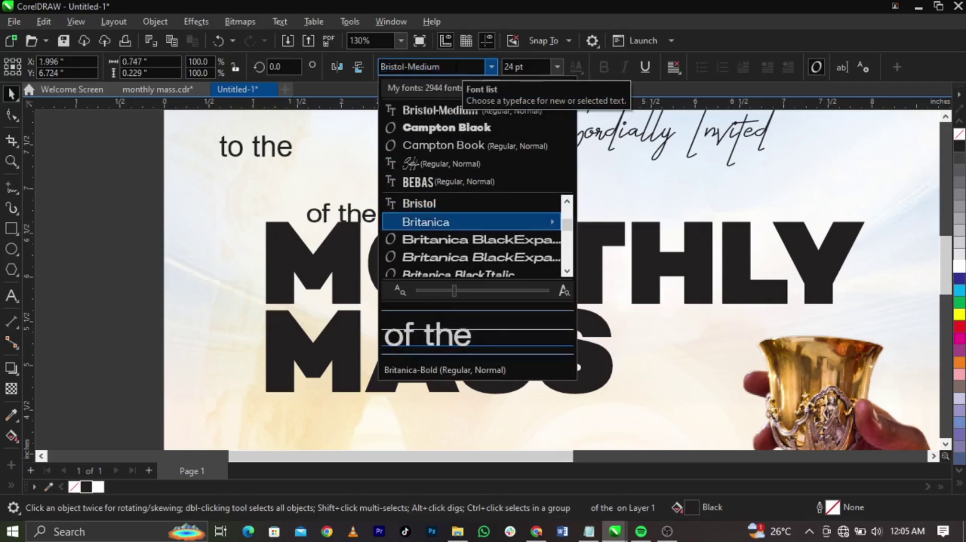
key("Down")
key("Return")
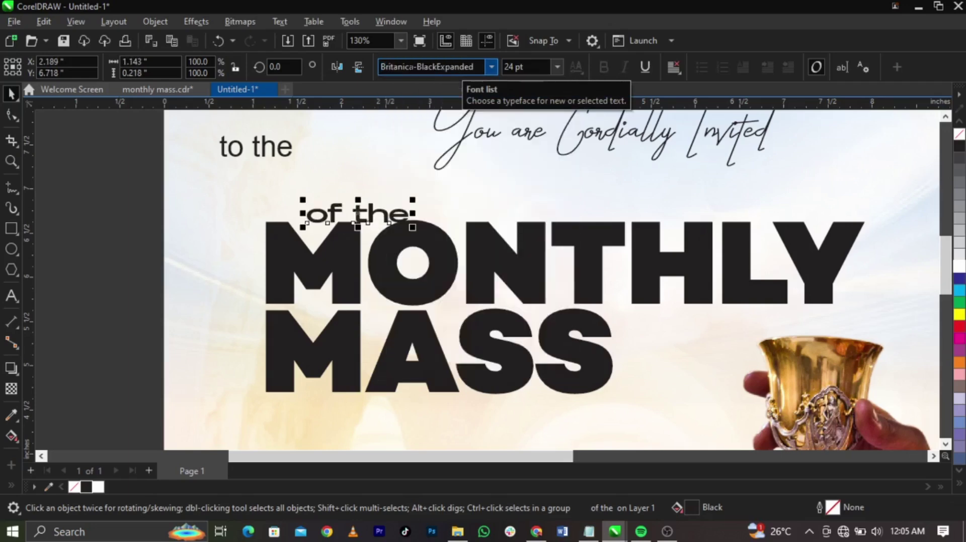
double_click(359, 215)
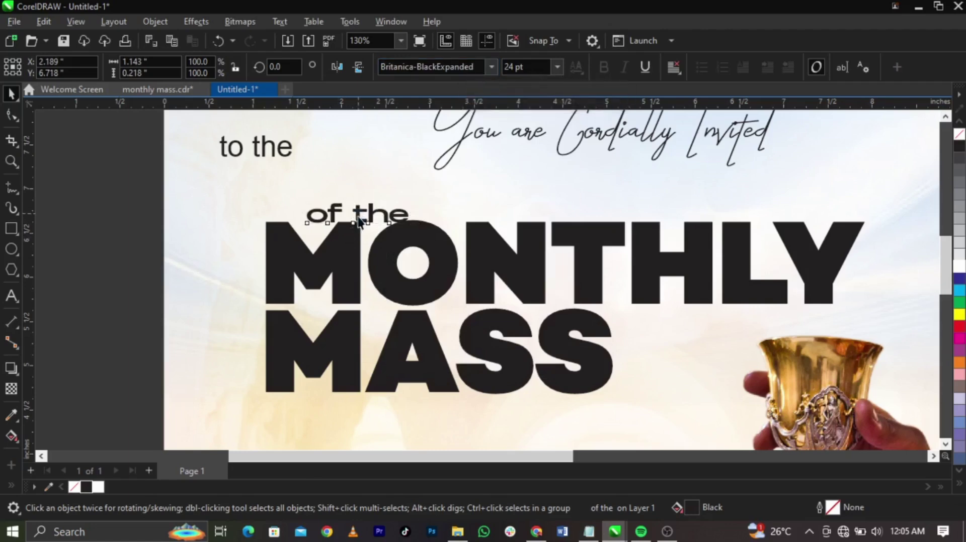
Change the case of the "of the" text above the headline to UPPERCASE.
key("ctrl+a")
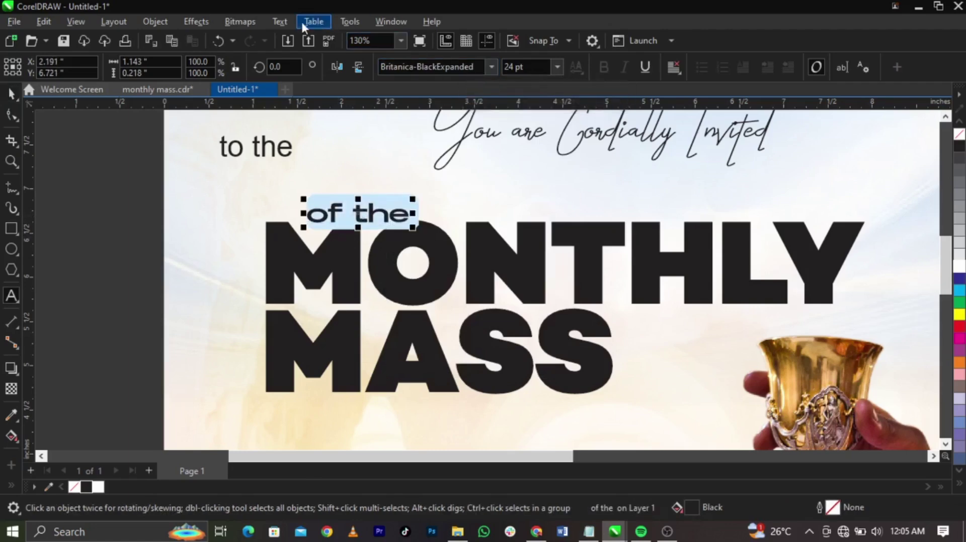
left_click(281, 22)
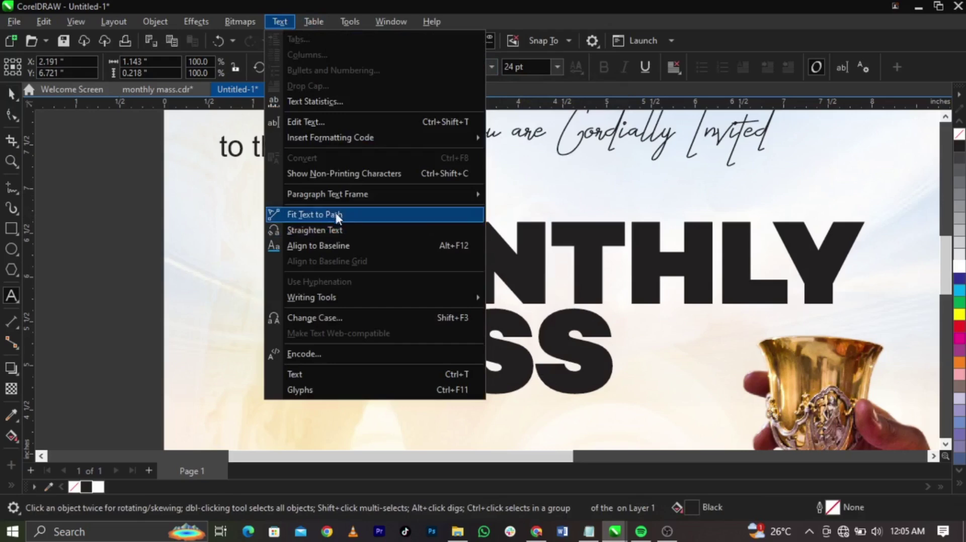
left_click(349, 316)
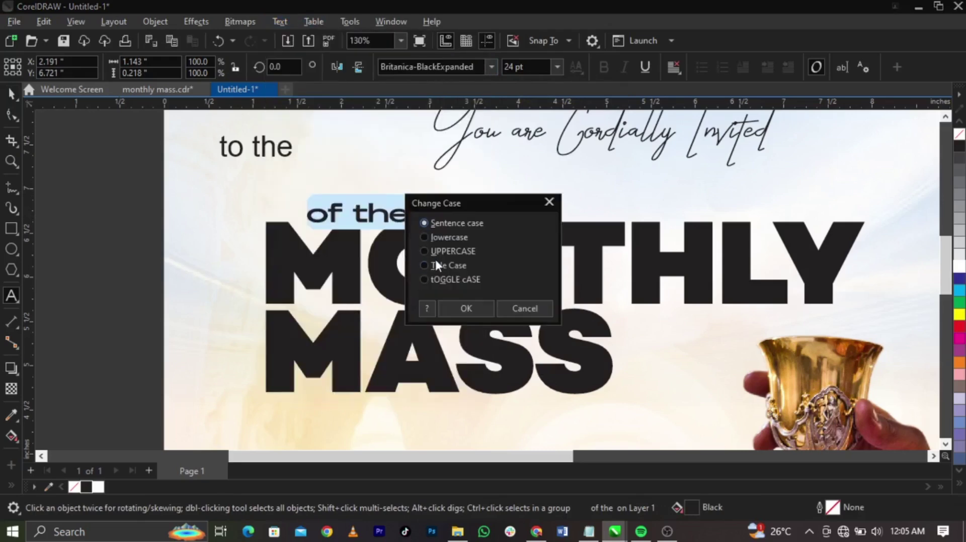
left_click(472, 310)
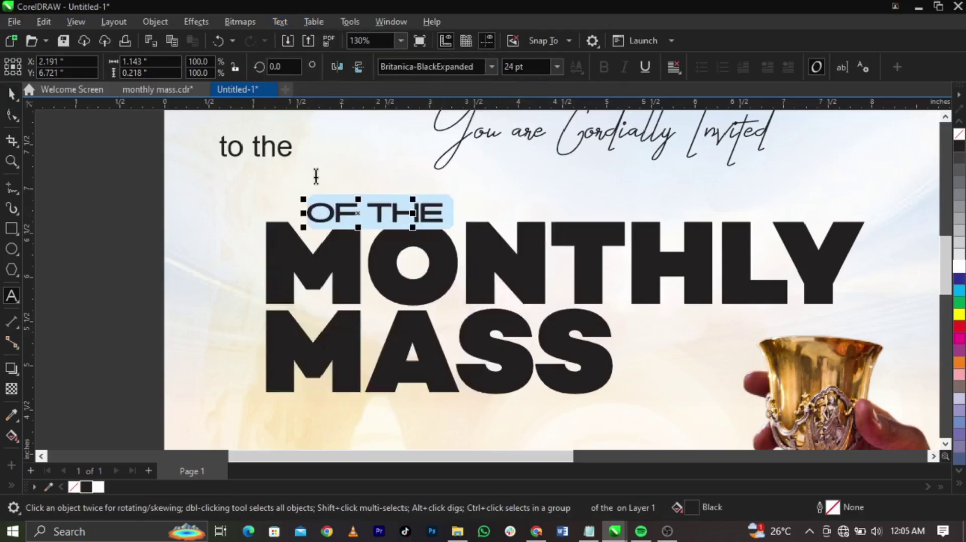
key("ctrl+space")
Set the font of the "to the" text to Britanica-BlackExpanded.
left_click(280, 151)
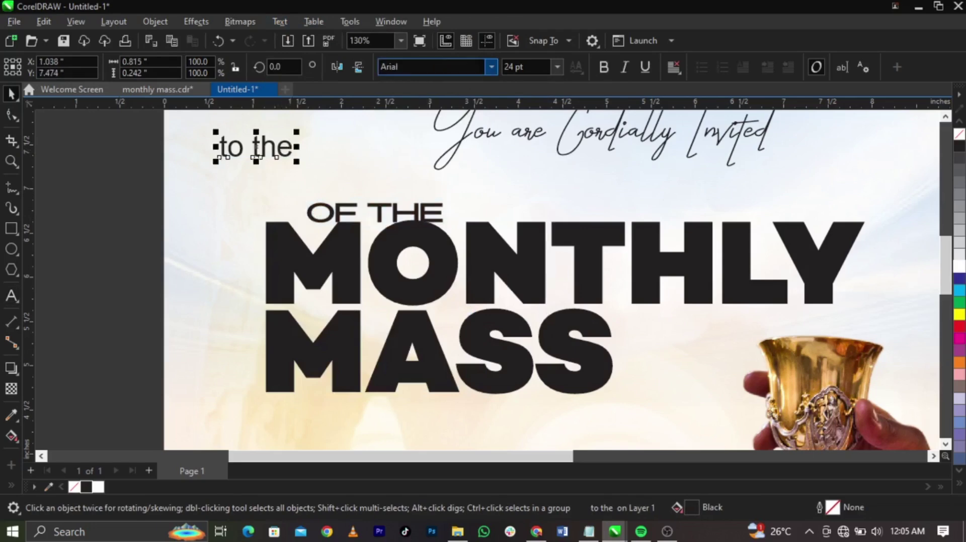
left_click(491, 66)
left_click(449, 110)
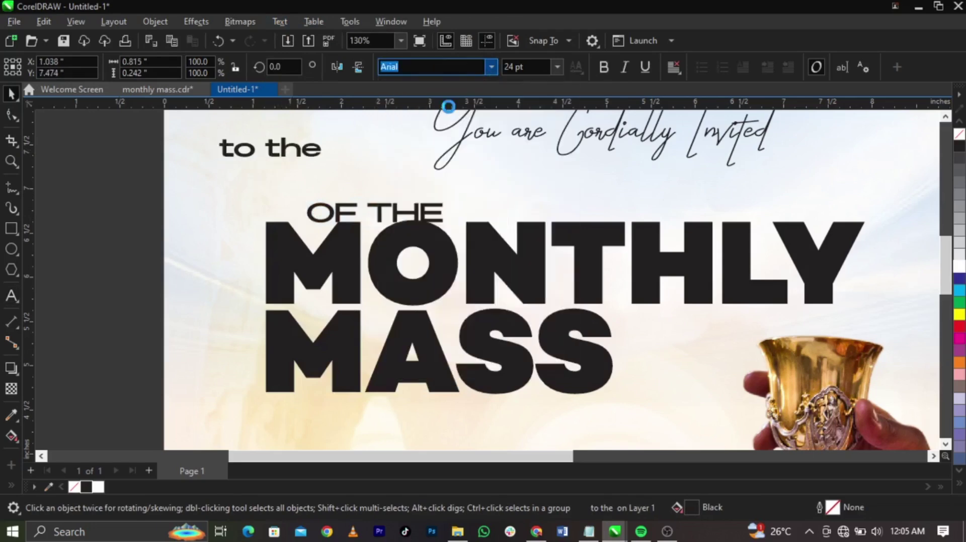
Change the case of the "to the" text to UPPERCASE.
left_click(289, 146)
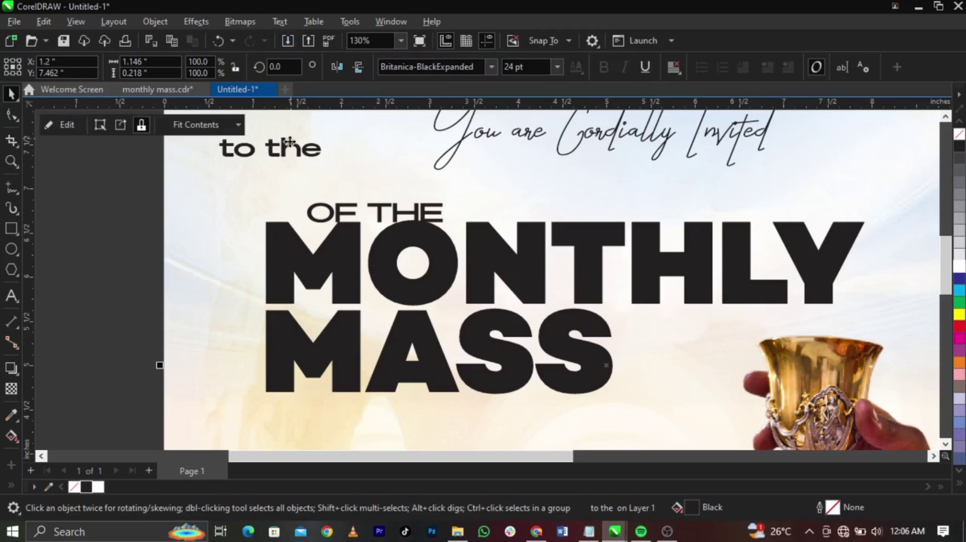
double_click(287, 147)
key("ctrl+a")
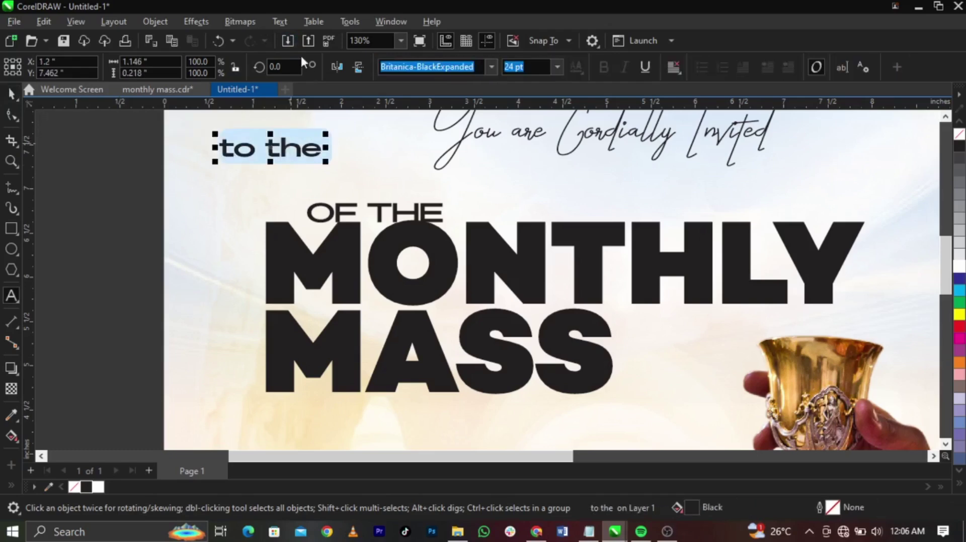
left_click(278, 21)
left_click(343, 314)
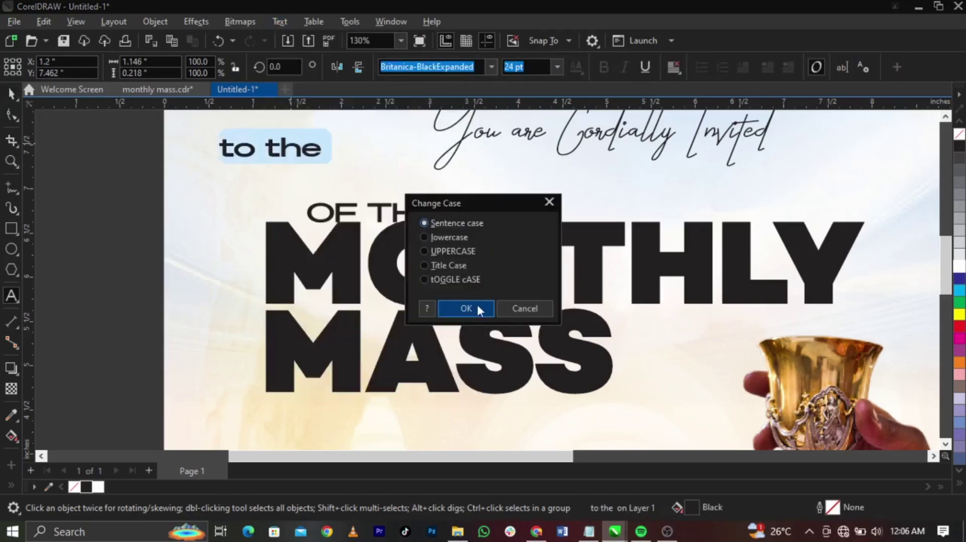
left_click(434, 250)
left_click(461, 309)
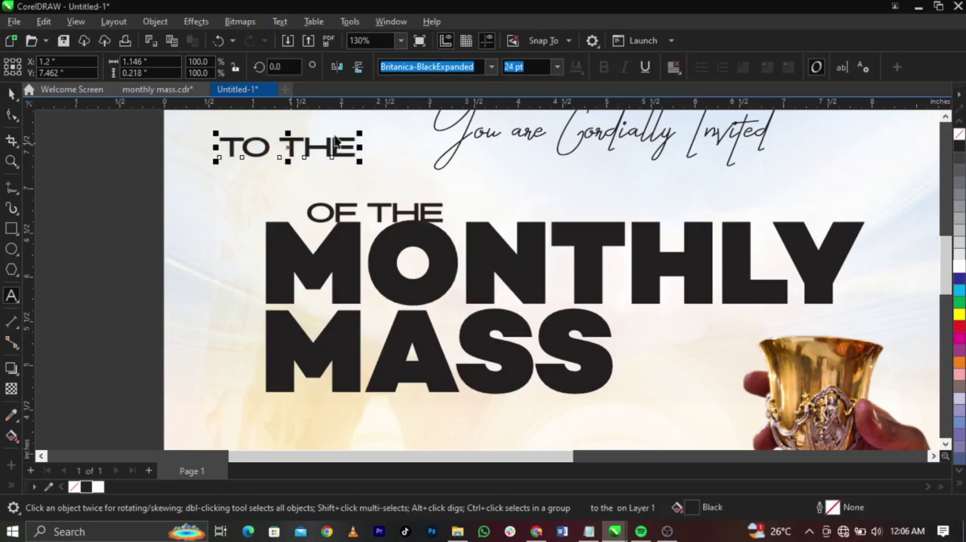
key("ctrl+space")
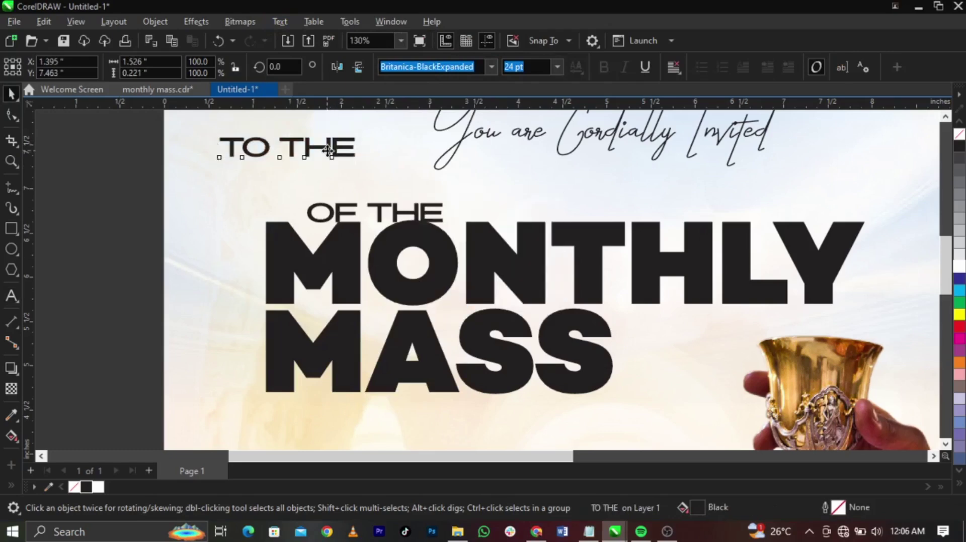
Rotate "TO THE" by 90 degrees and place it vertically along the left edge of the "MONTHLY MASS" headline.
left_click_drag(328, 150, 304, 114)
left_click(331, 190)
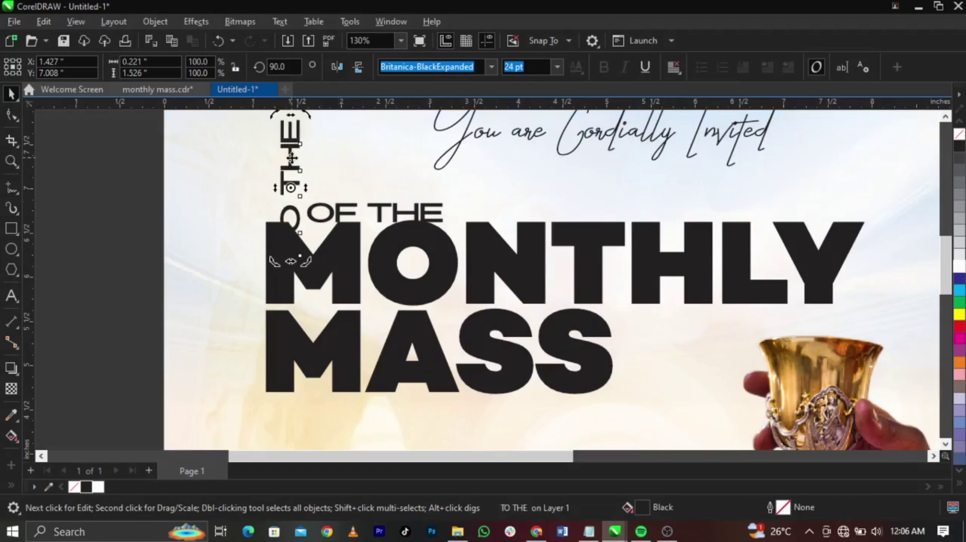
left_click_drag(292, 157, 254, 265)
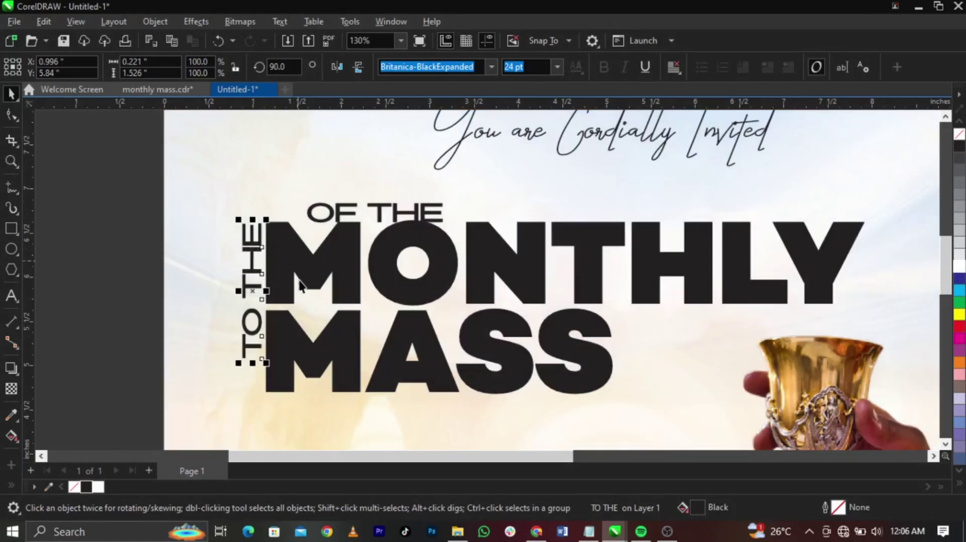
Move "OF THE" to the right of "MASS" and break it into two lines, with "THE" beneath "OF".
left_click_drag(432, 220, 734, 363)
double_click(663, 363)
key("Escape")
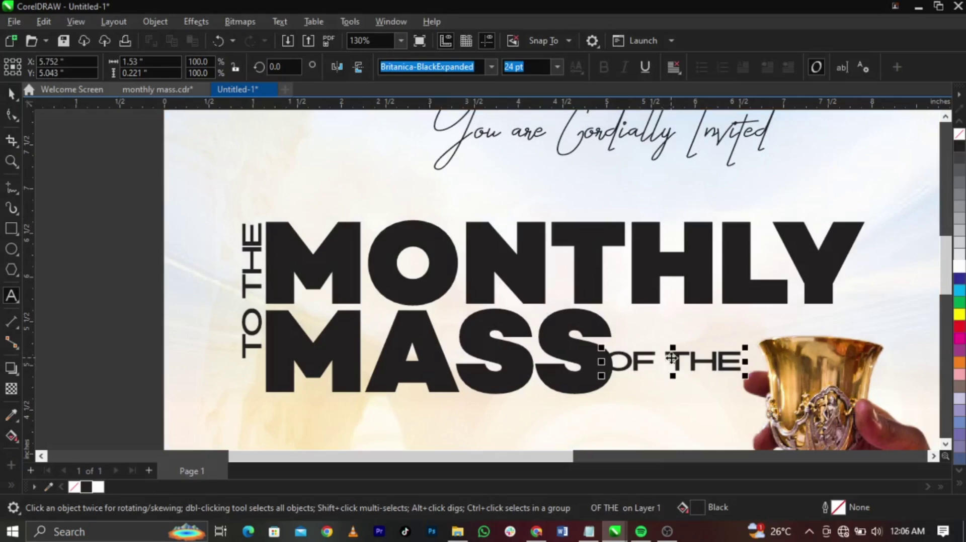
key("Return")
left_click_drag(671, 358, 682, 338)
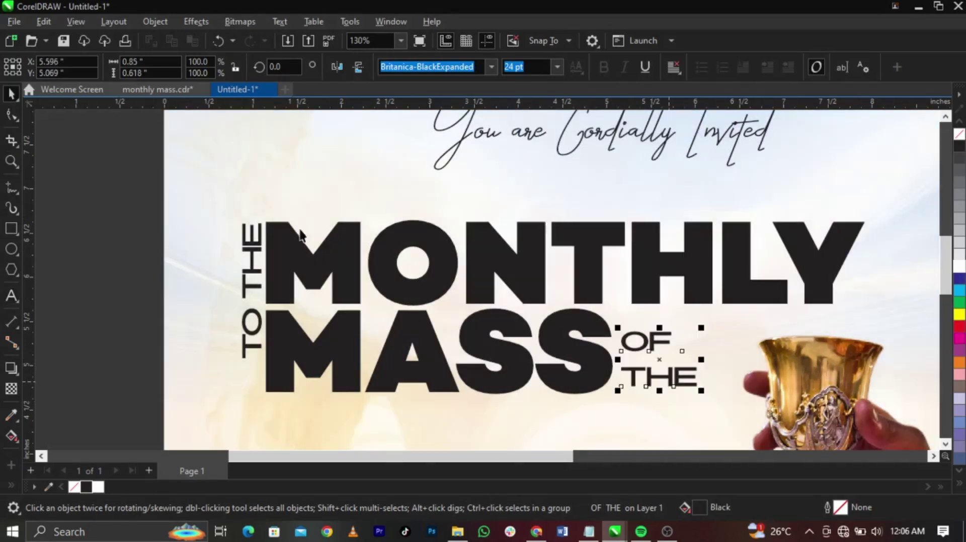
Tighten the line spacing of the two-line "OF THE" text to an overall height of about 0.48 in.
left_click(11, 114)
left_click_drag(616, 393, 666, 374)
key("space")
scroll(495, 265, "down", 3)
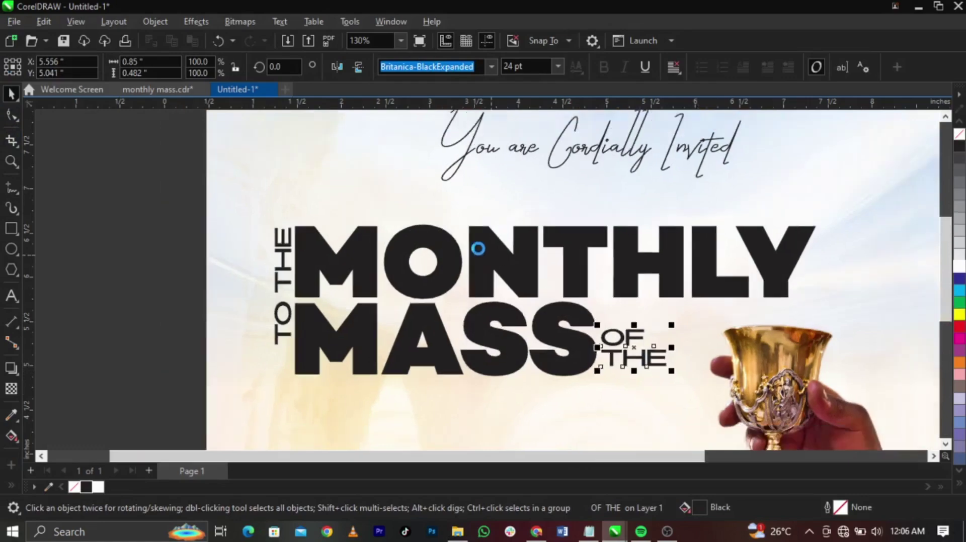
left_click(306, 259)
scroll(489, 295, "down", 1)
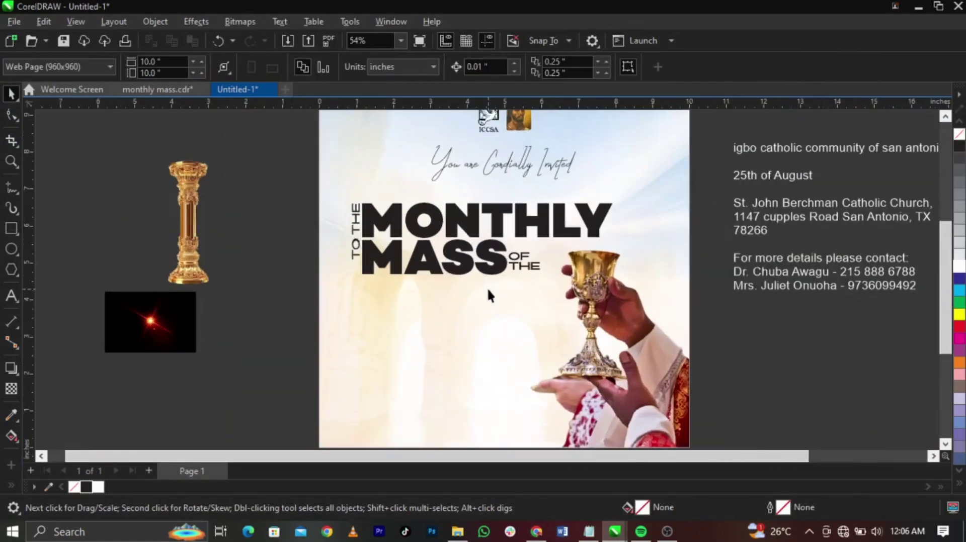
right_click(270, 208)
key("Escape")
left_click(13, 22)
left_click(43, 22)
left_click(13, 22)
left_click(46, 257)
left_click(563, 284)
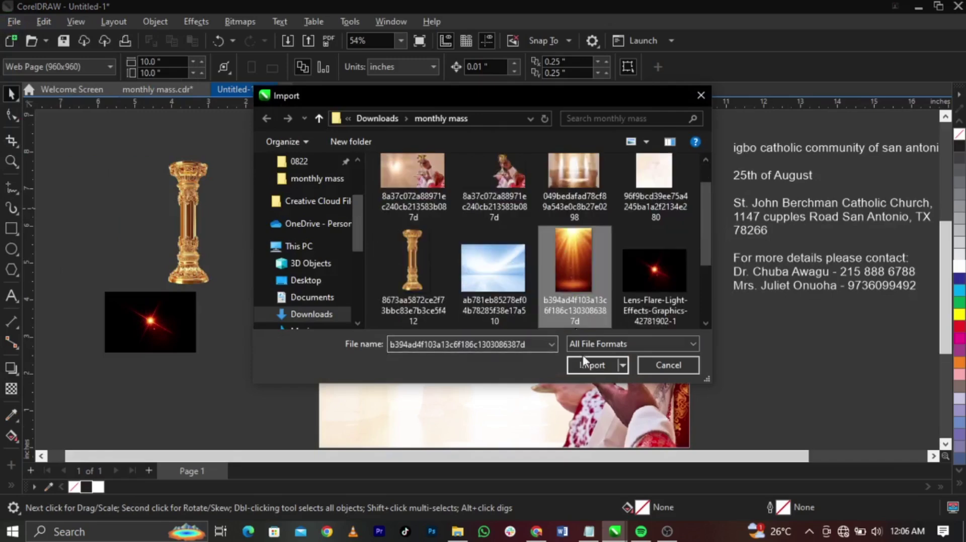
left_click(591, 365)
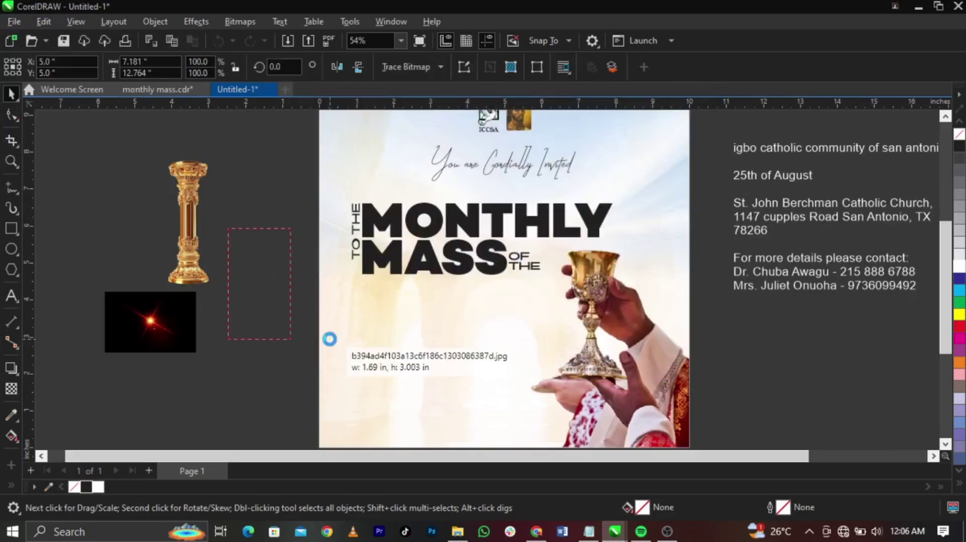
key("space")
scroll(337, 231, "up", 1)
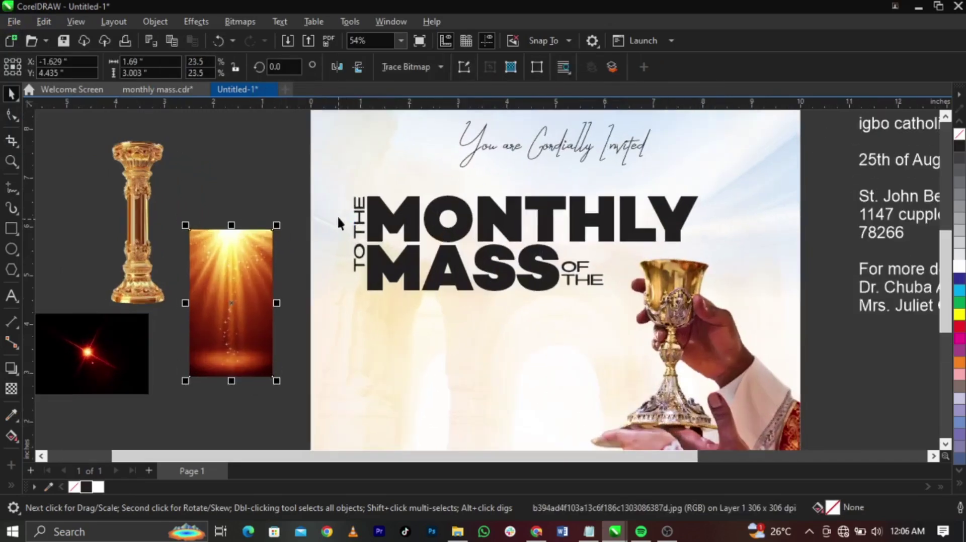
Group "MONTHLY" and "MASS" together and undo the accidental move of the group.
right_click(225, 261)
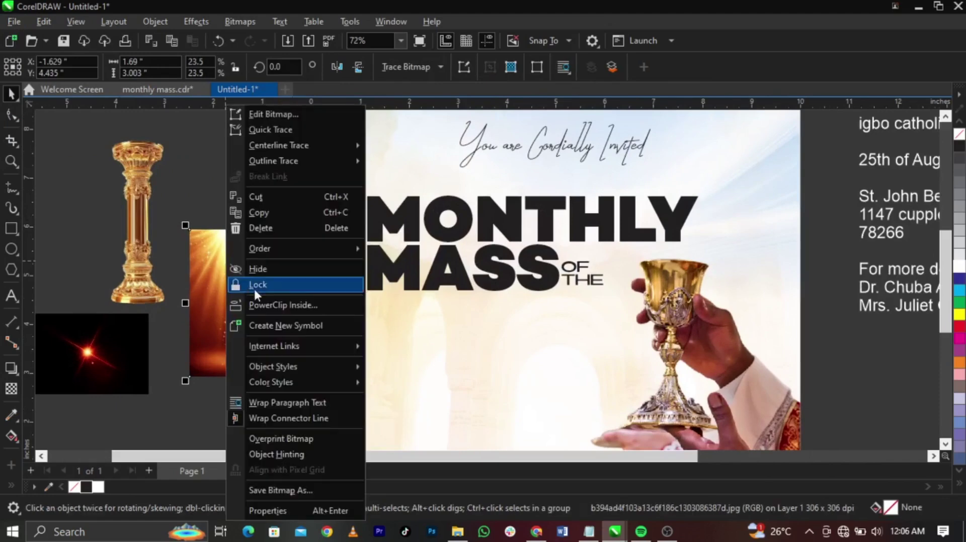
left_click(447, 265)
left_click(451, 233, "shift")
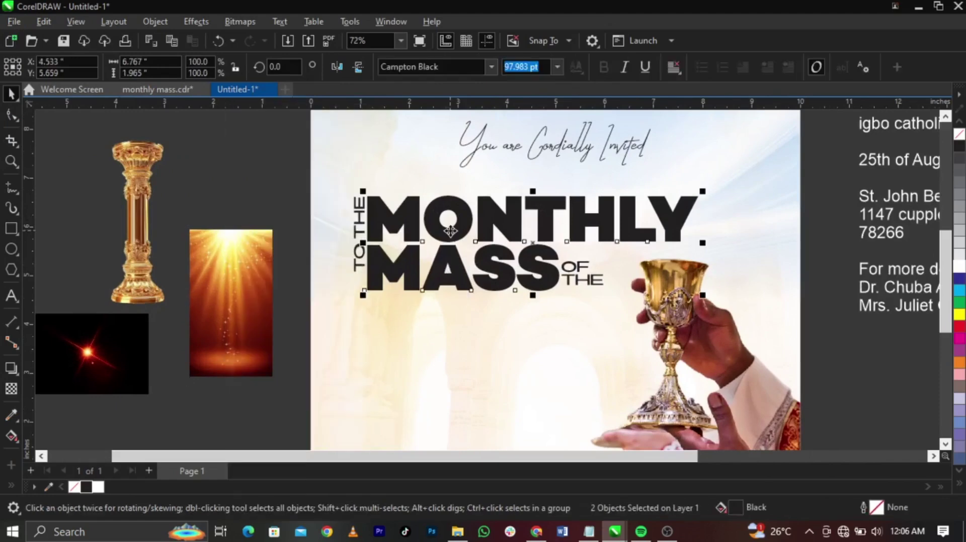
key("ctrl+g")
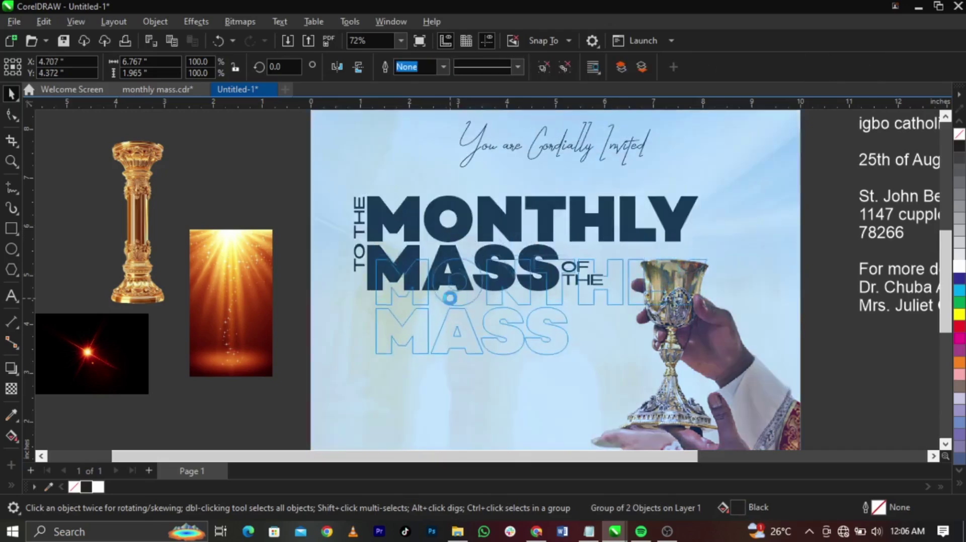
key("ctrl+z")
PowerClip the golden light-rays image inside the grouped "MONTHLY MASS" headline.
right_click(267, 287)
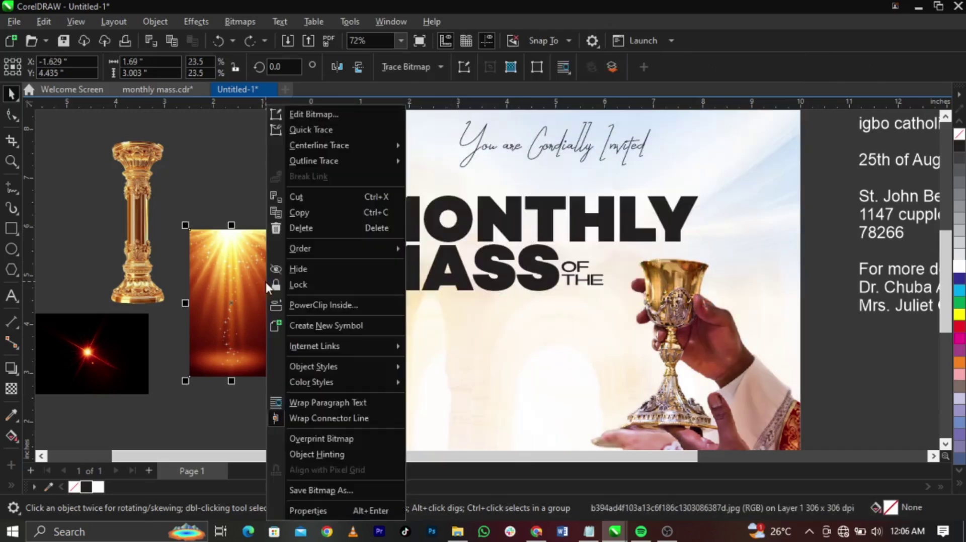
left_click(300, 307)
left_click(433, 240)
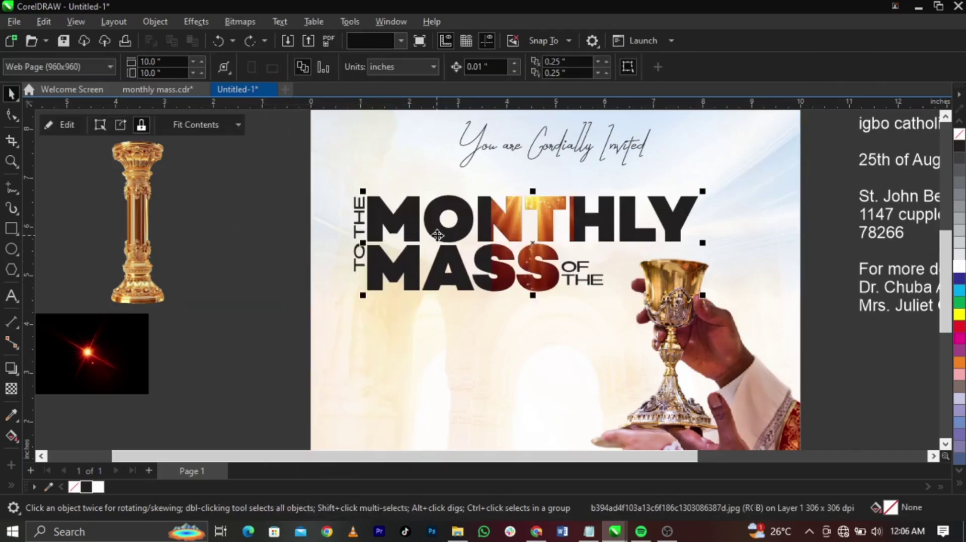
Edit the headline's PowerClip, rotating the light-rays image to 270 degrees and enlarging it to about 9.58 by 5.39 in over the lettering.
right_click(437, 235)
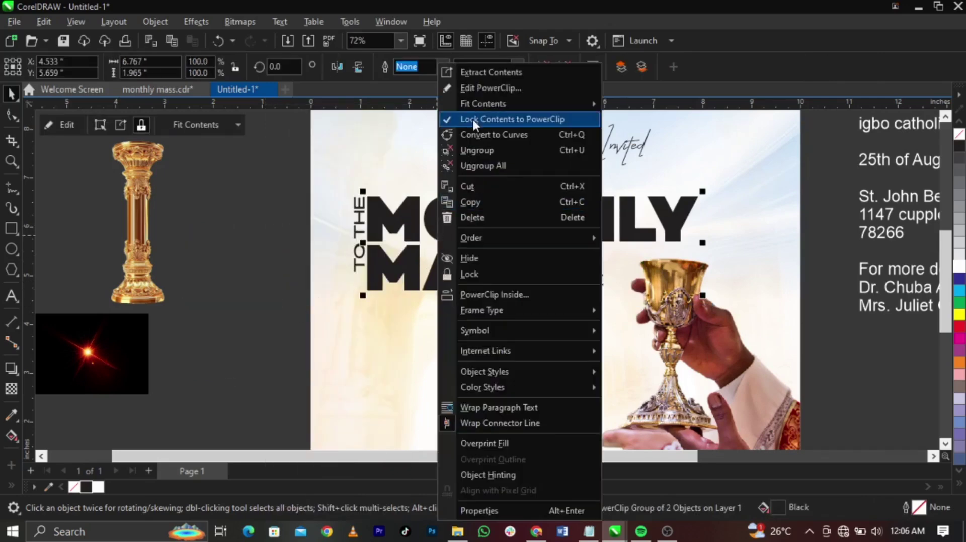
left_click(482, 89)
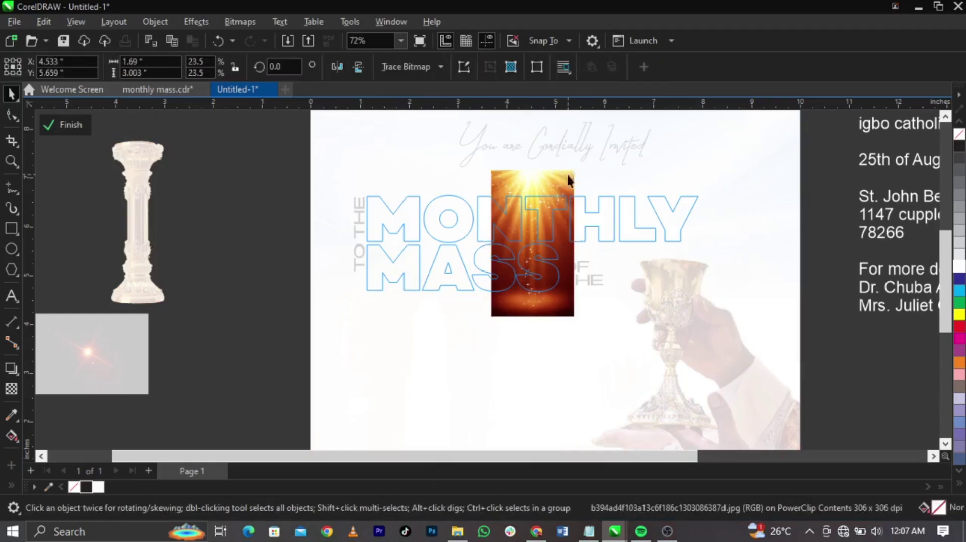
left_click(568, 172)
left_click(572, 168)
left_click_drag(573, 171, 777, 396)
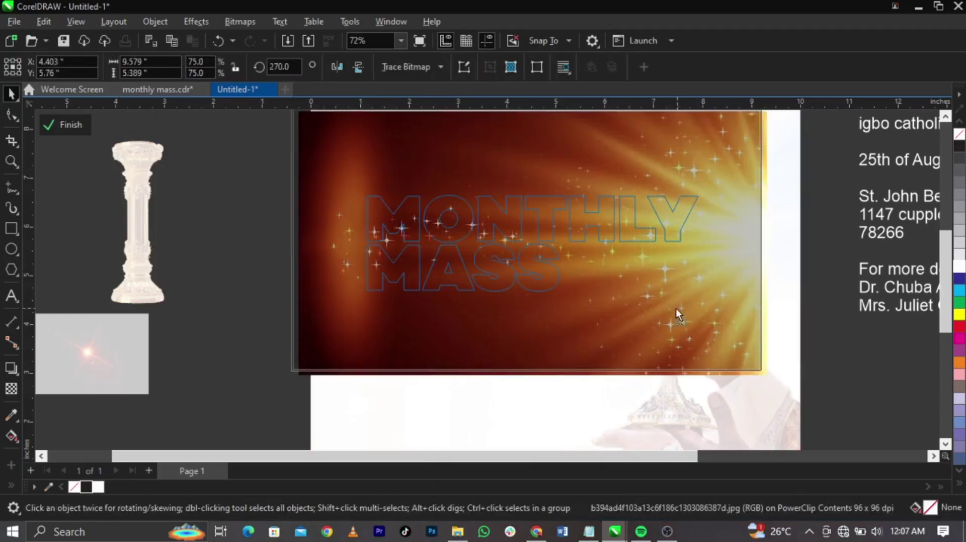
left_click_drag(669, 280, 667, 284)
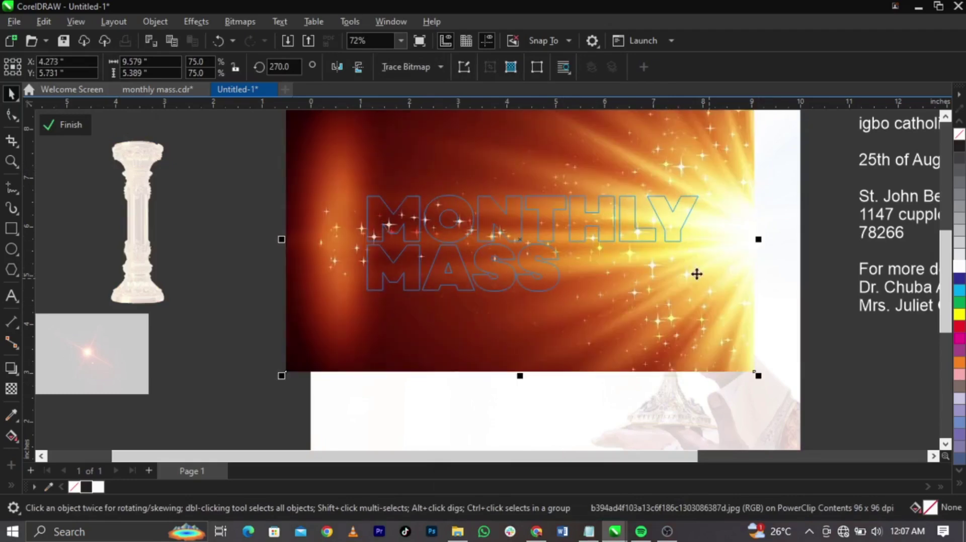
Apply a Gaussian Blur with a radius of 8.3 pixels to the light-rays image.
left_click(196, 21)
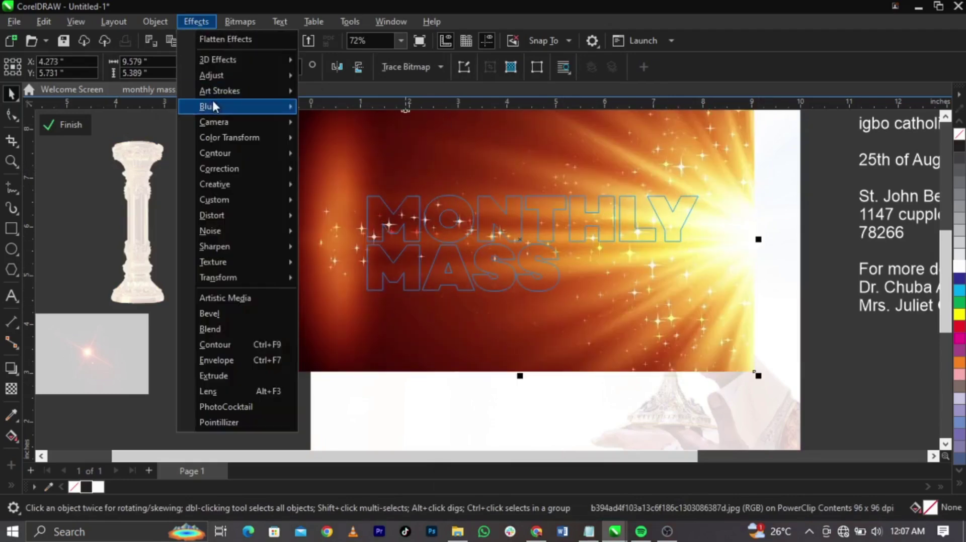
mouse_move(217, 108)
left_click(360, 160)
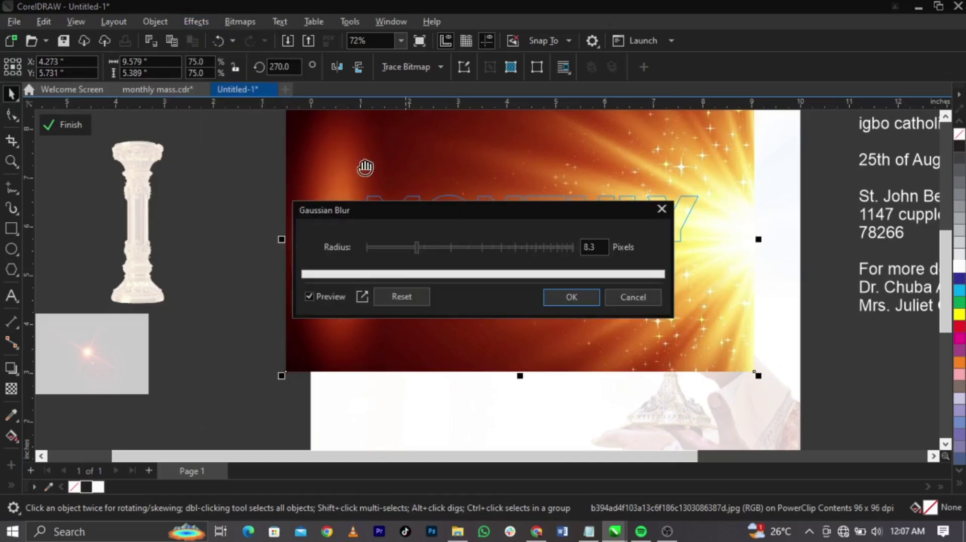
left_click_drag(448, 219, 159, 128)
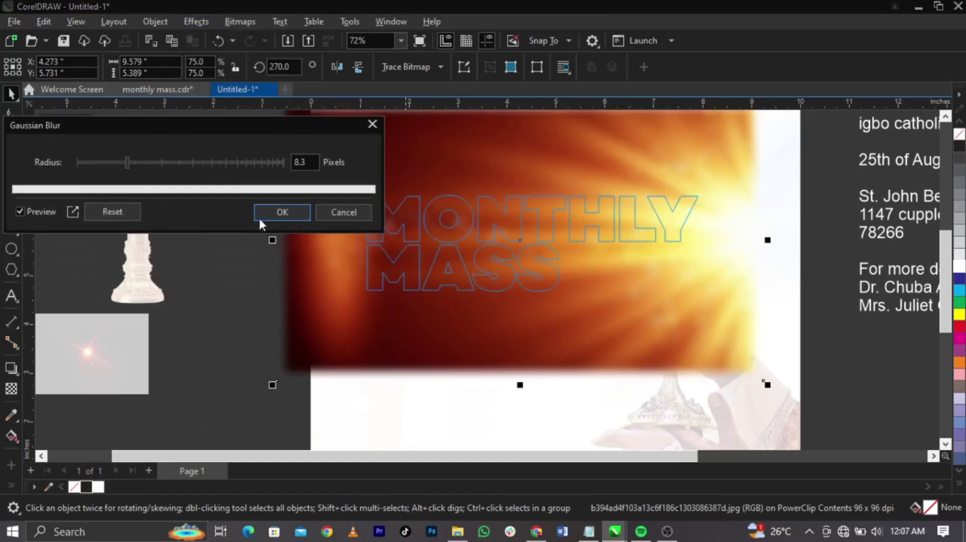
left_click(281, 213)
Shift the blurred image slightly left behind the lettering and finish editing the headline's PowerClip.
left_click_drag(679, 261, 653, 228)
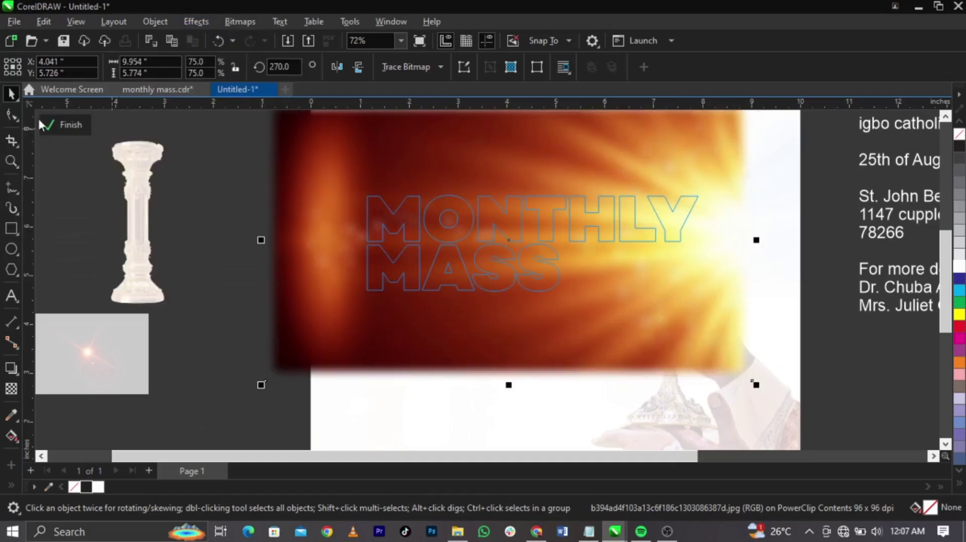
left_click(40, 125)
left_click(204, 222)
scroll(444, 214, "down", 2)
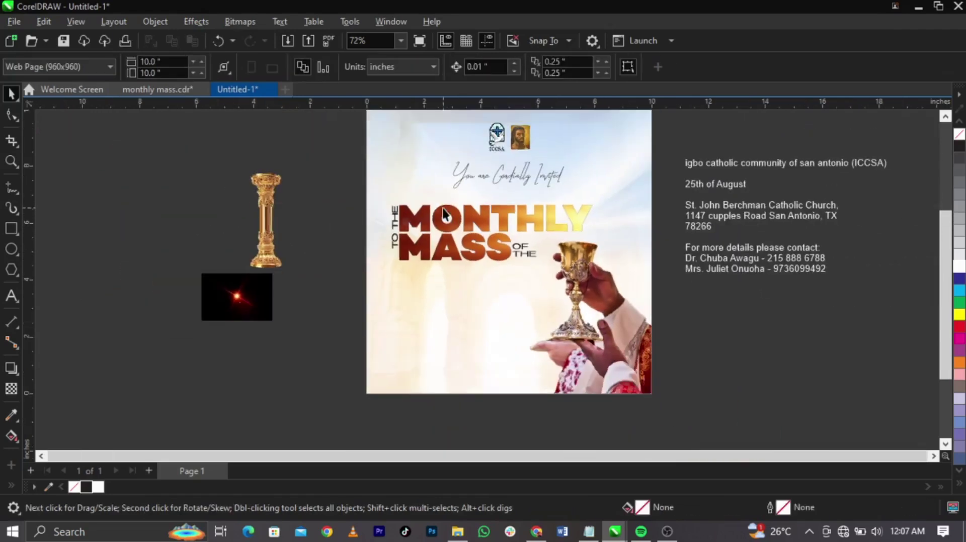
key("z")
left_click_drag(207, 155, 914, 383)
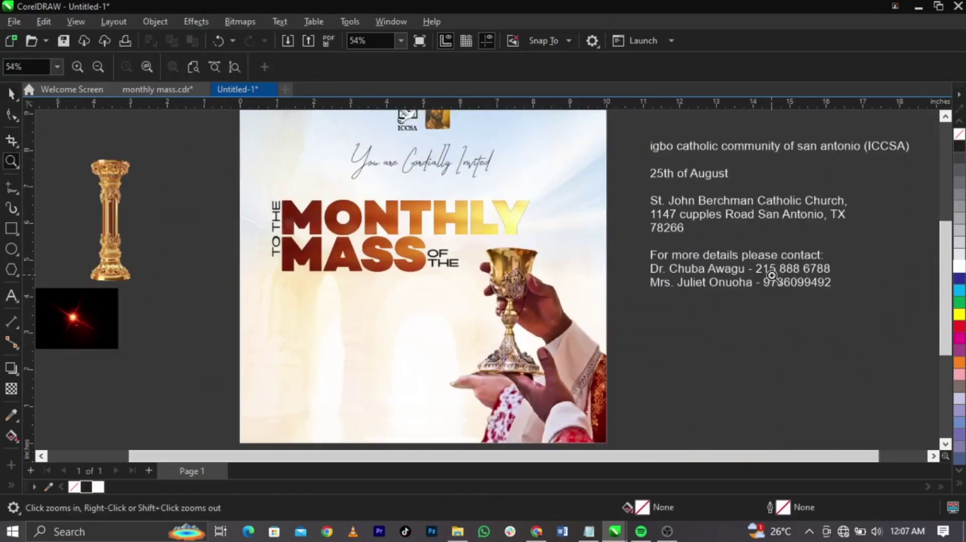
Move the event details text block down and cut its first line, "igbo catholic community of san antonio (ICCSA)".
key("space")
left_click(699, 214)
left_click_drag(702, 215, 698, 264)
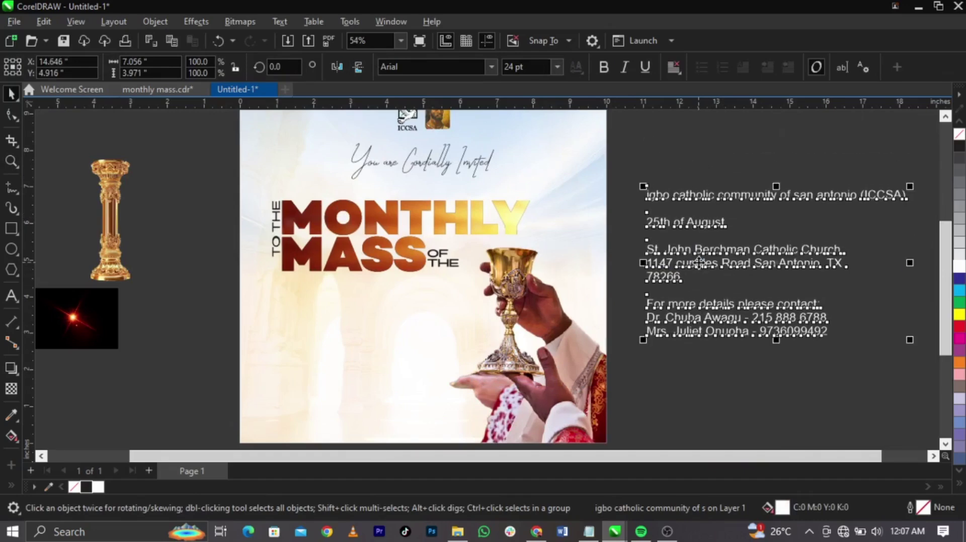
key("F8")
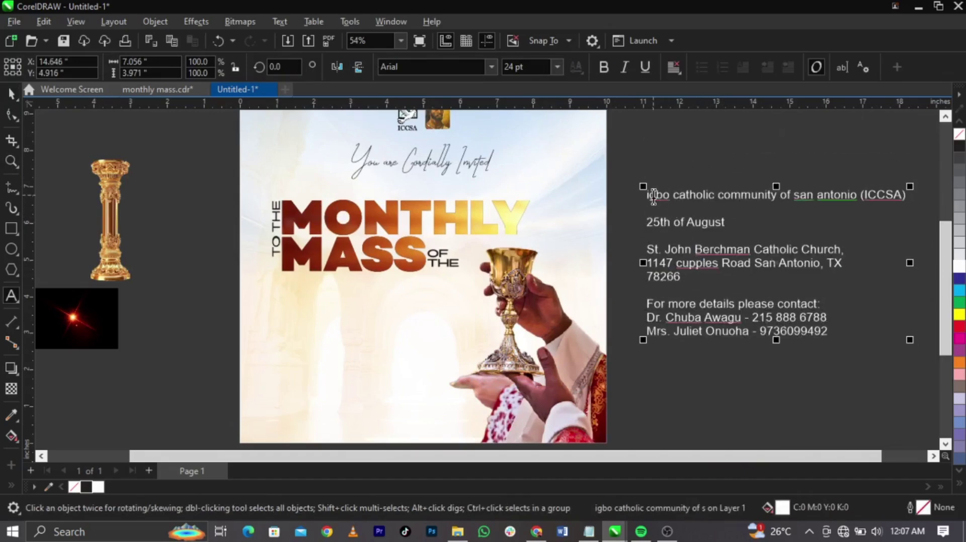
left_click_drag(647, 195, 916, 193)
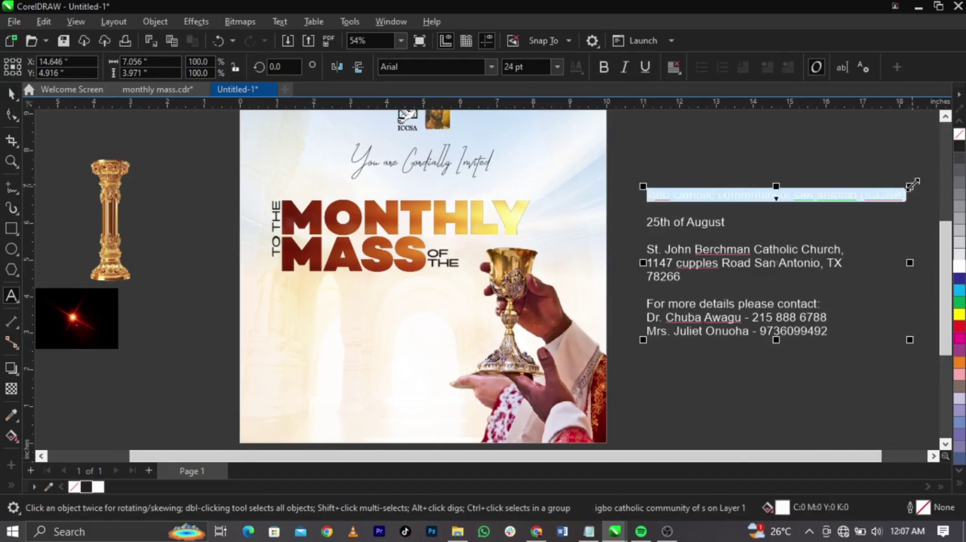
key("ctrl+x")
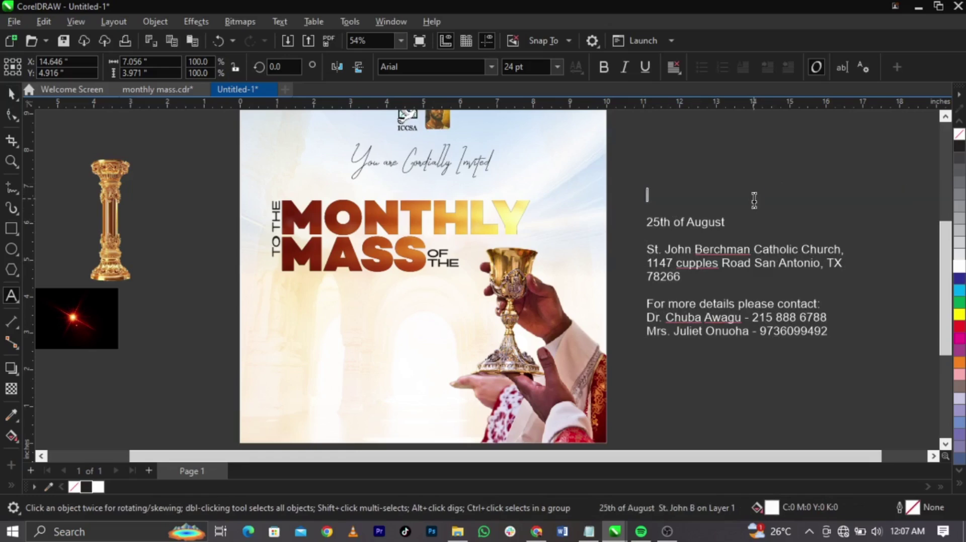
Paste the cut community name as separate text on the flyer below the "MASS" headline and fill it black.
left_click(309, 314)
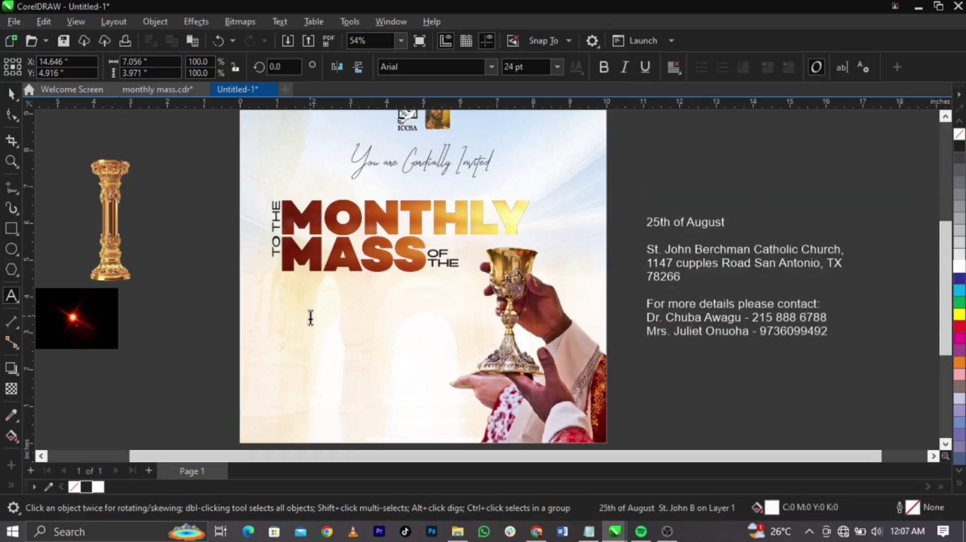
key("ctrl+v")
key("ctrl+space")
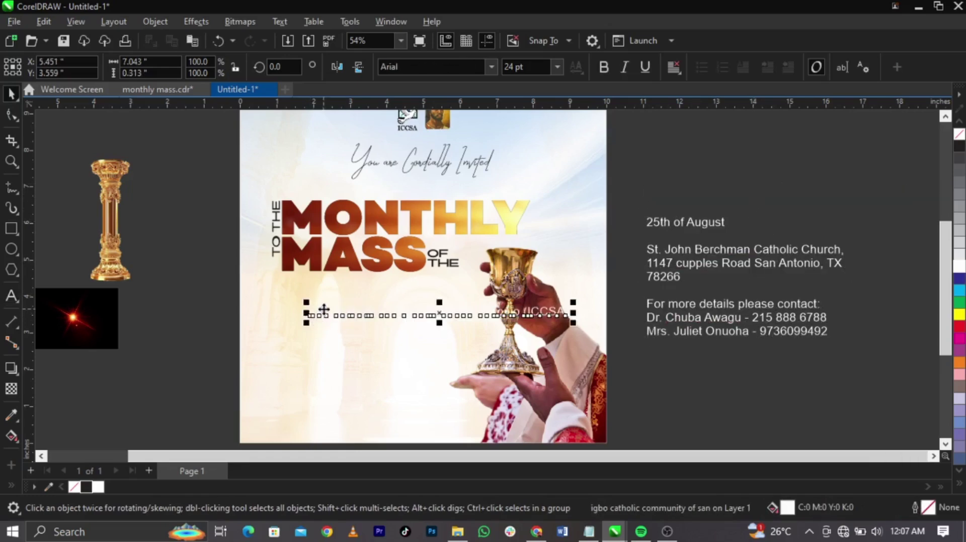
left_click(86, 488)
Break the community name into two lines before "san antonio".
scroll(445, 312, "up", 1)
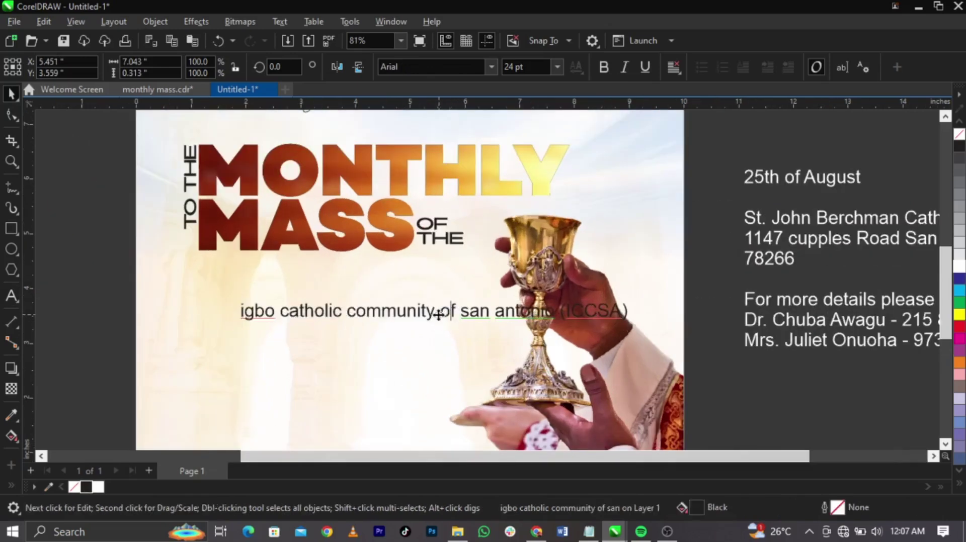
left_click(440, 315)
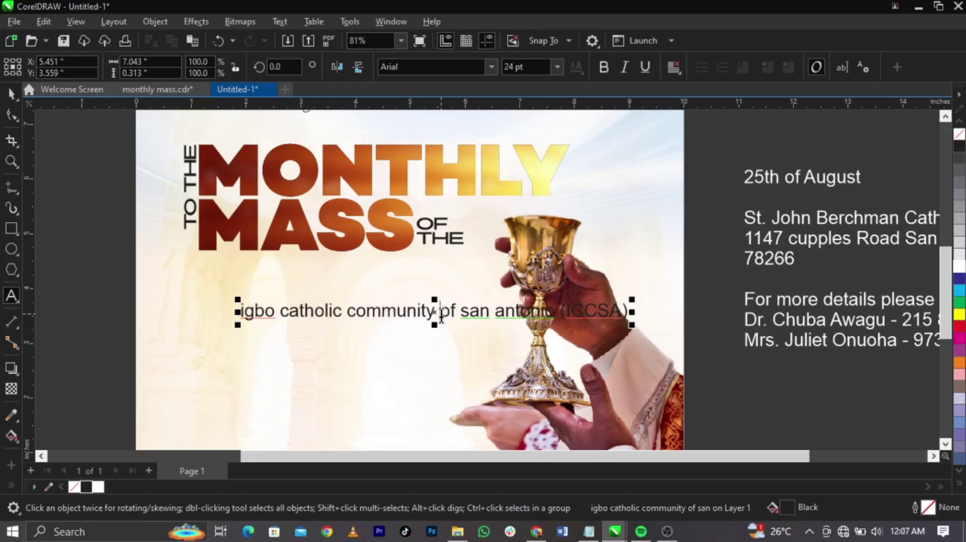
left_click(459, 313)
key("Return")
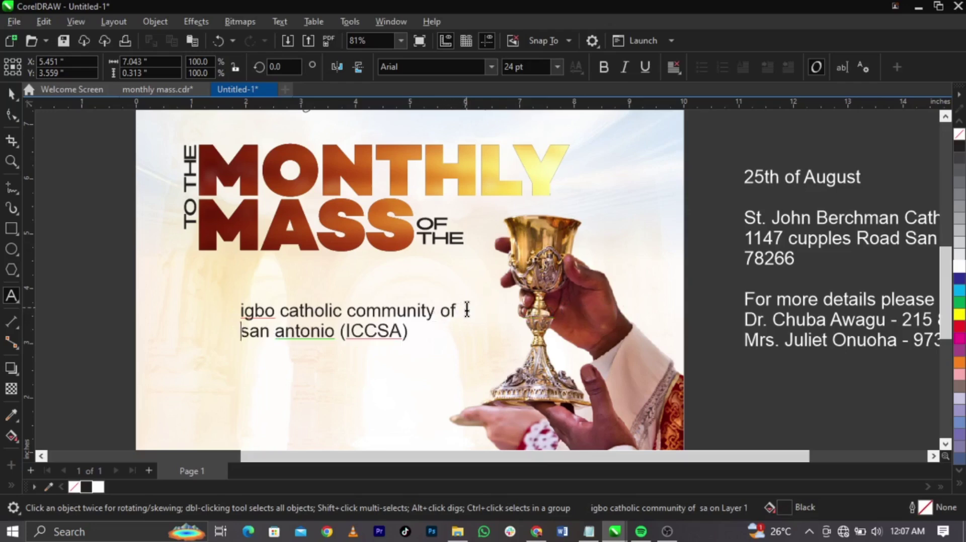
Change the whole community name to UPPERCASE.
key("ctrl+a")
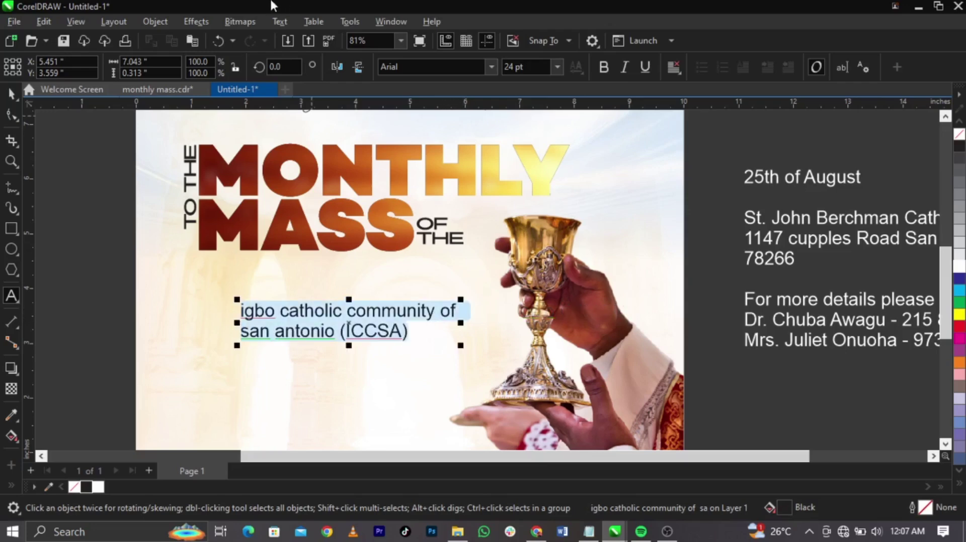
left_click(272, 29)
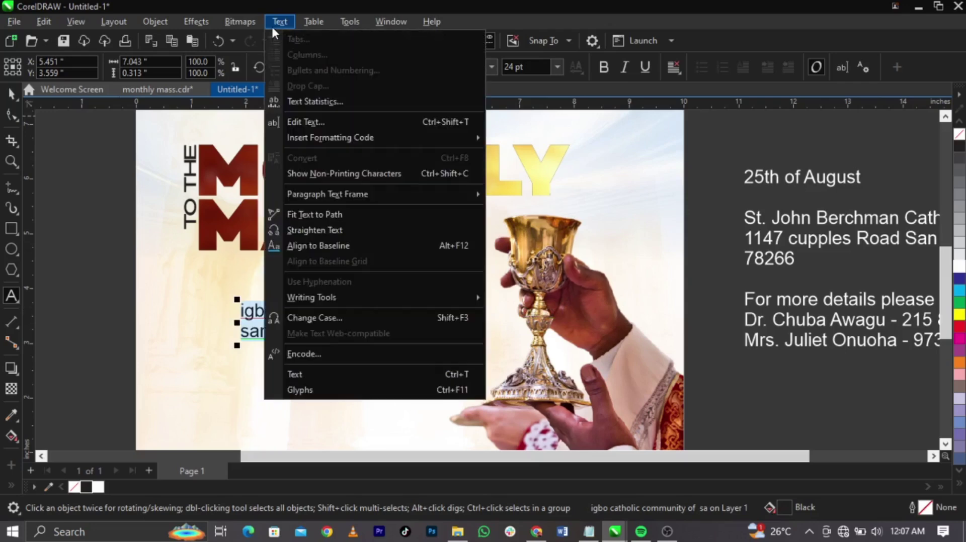
left_click(322, 317)
left_click(454, 252)
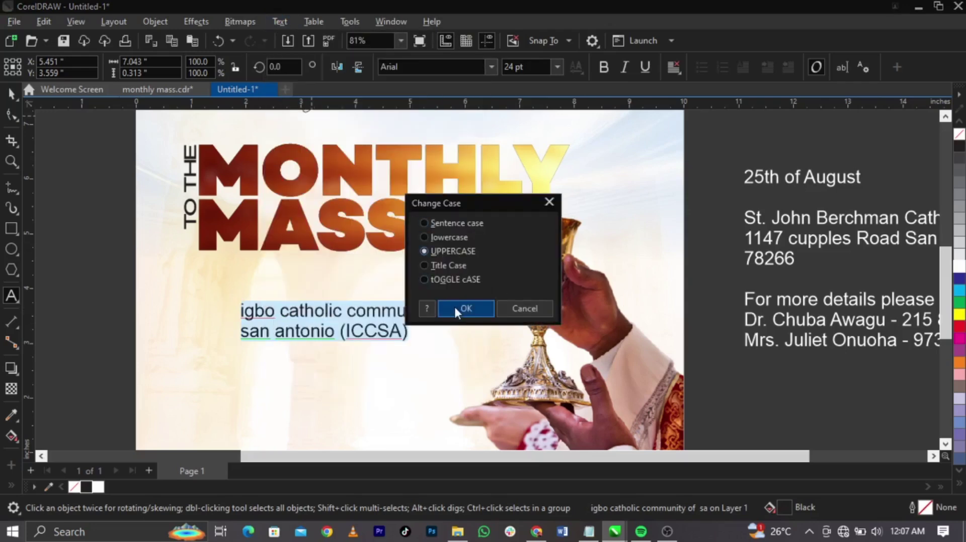
left_click(455, 309)
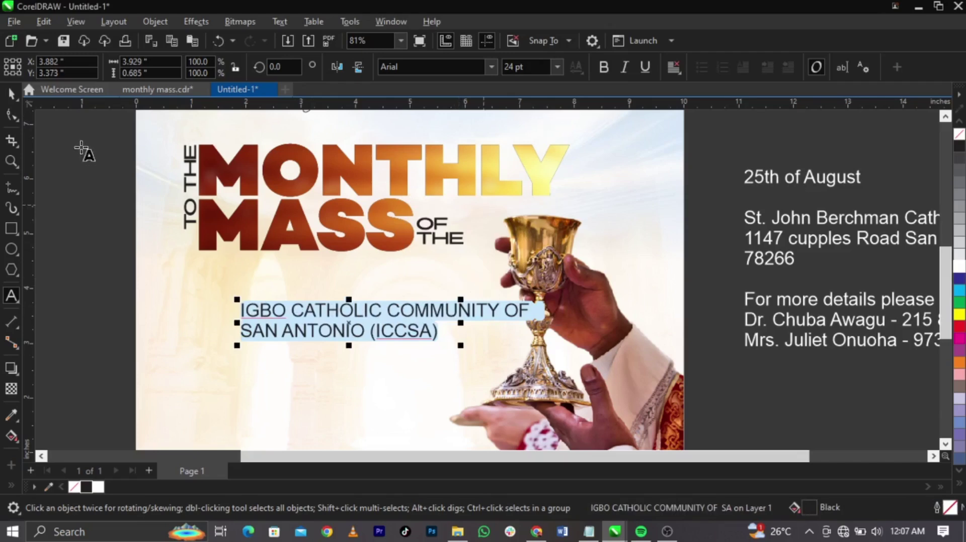
Set the community name's font to Britanica-BlackSemiExpanded and scale it down to about 16.8 pt.
left_click(9, 97)
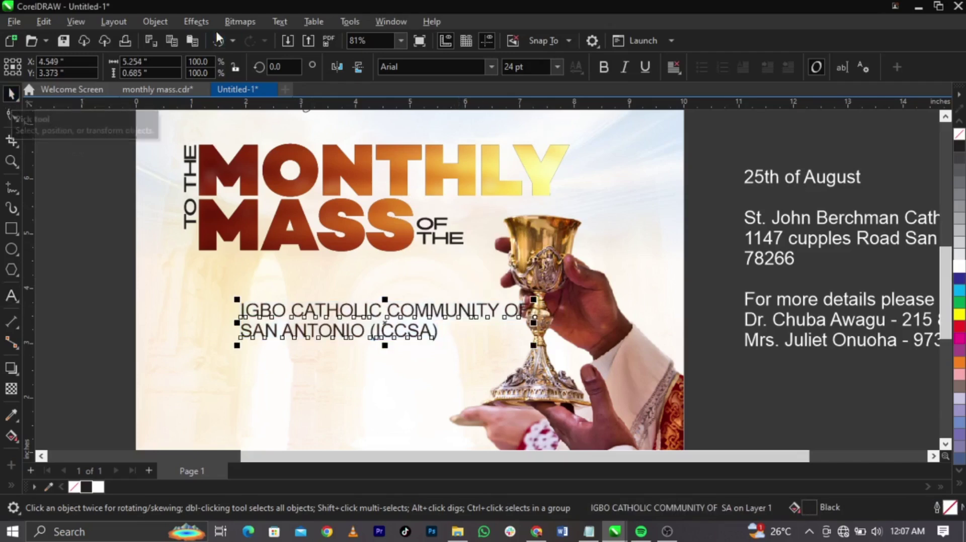
left_click(492, 66)
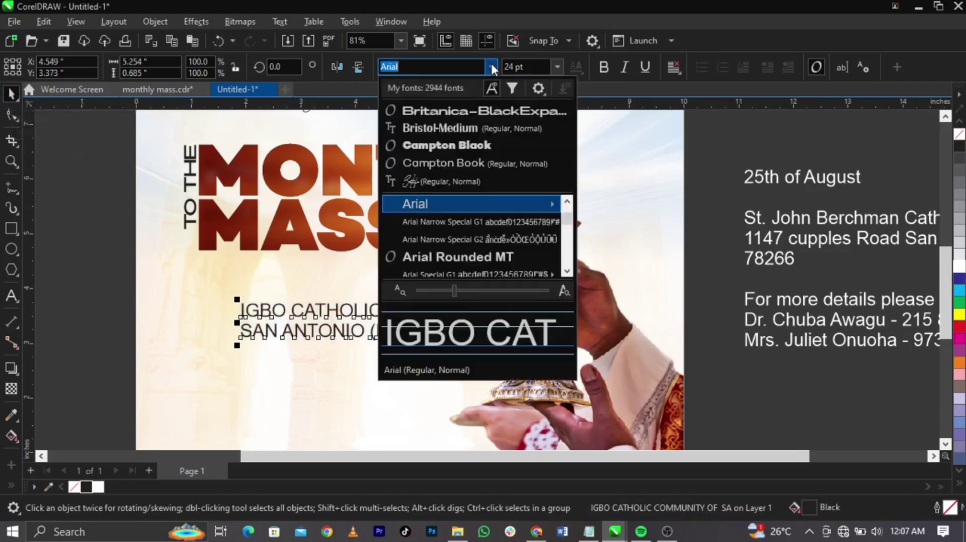
left_click(457, 111)
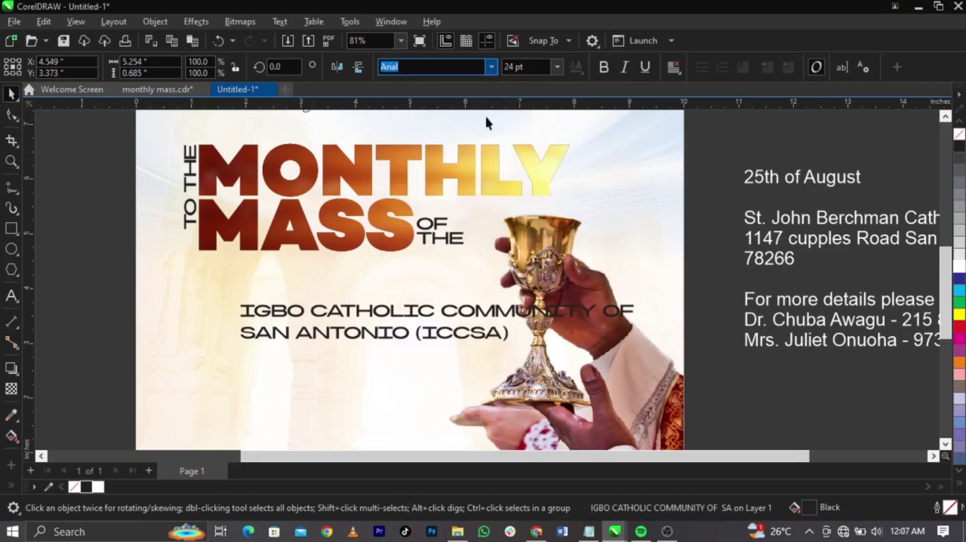
left_click(490, 71)
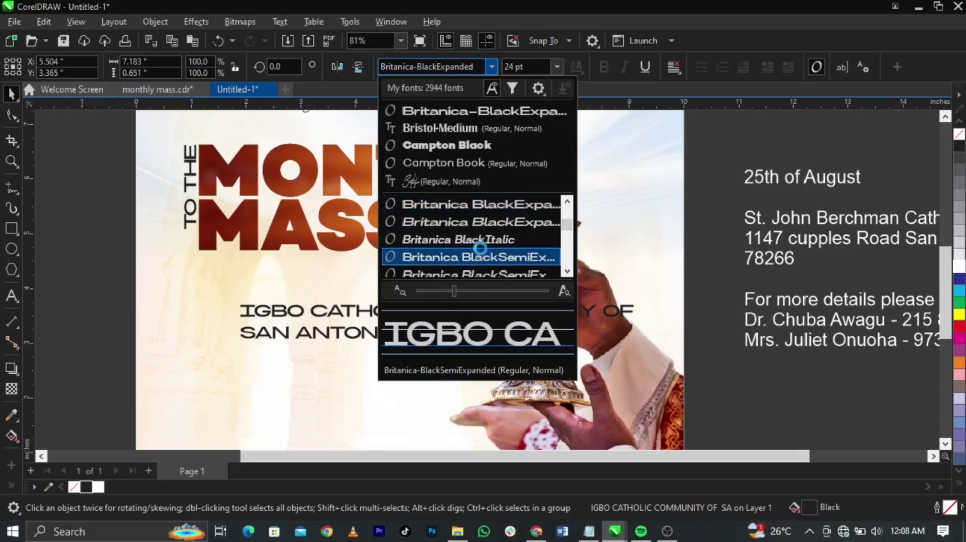
left_click(481, 257)
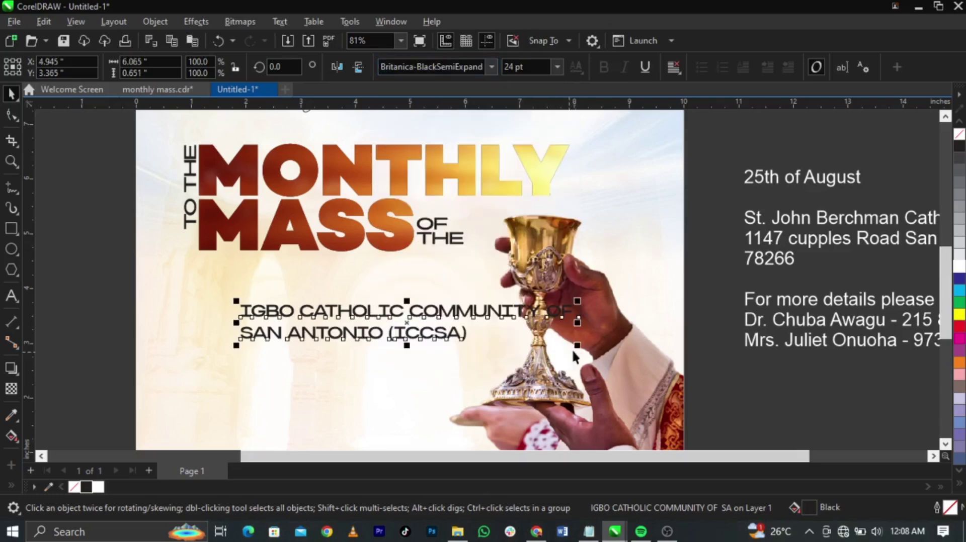
left_click_drag(577, 346, 478, 338)
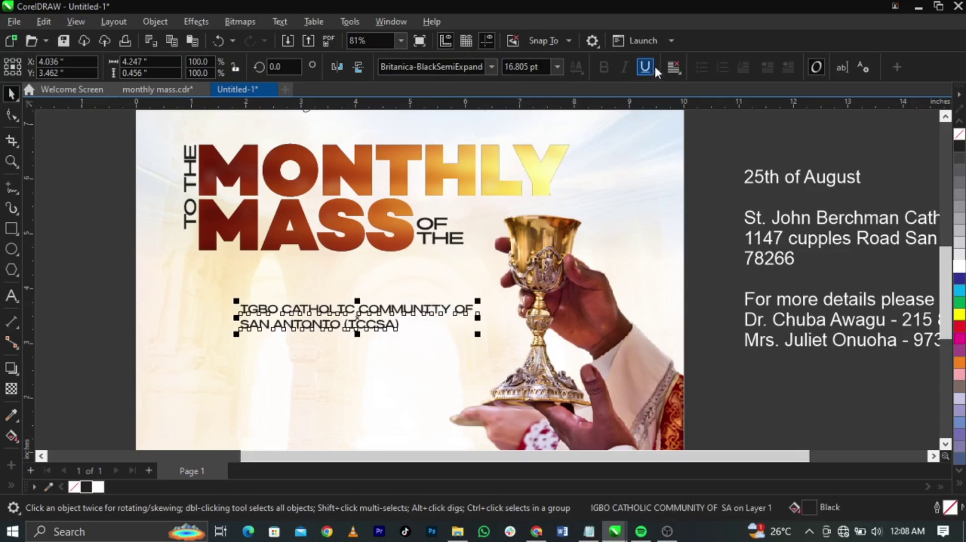
Center-align the community name, shift it up and left under the headline, and enlarge it to about 20.5 pt.
left_click(673, 67)
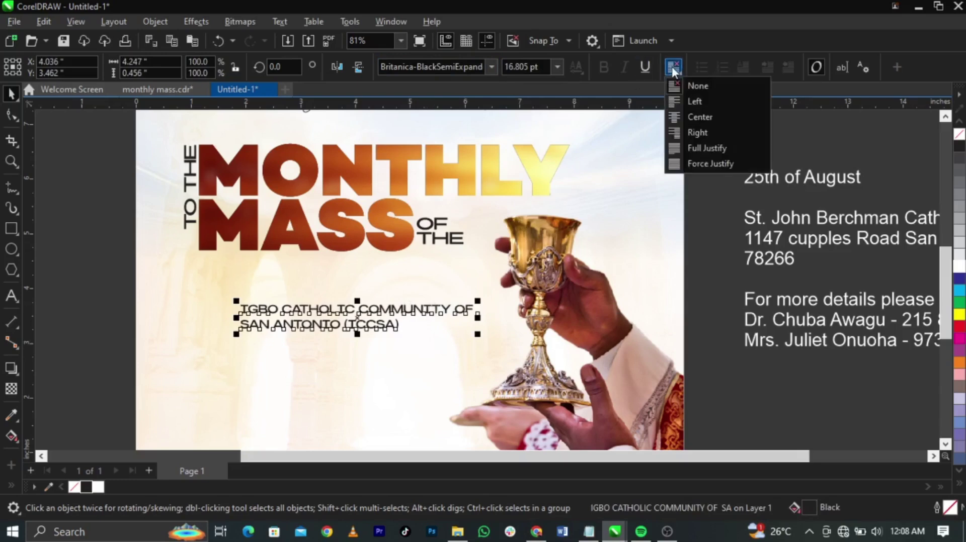
left_click(687, 133)
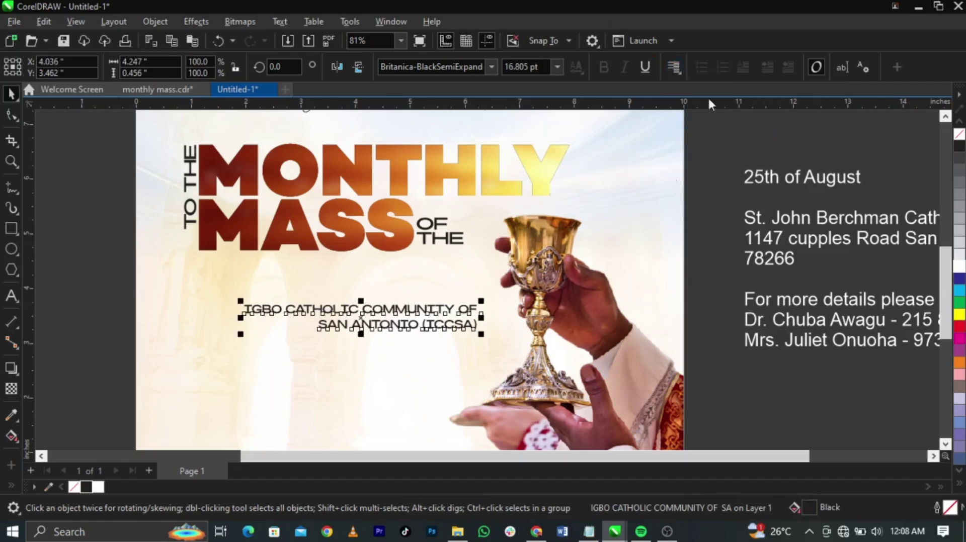
left_click(673, 67)
left_click(694, 117)
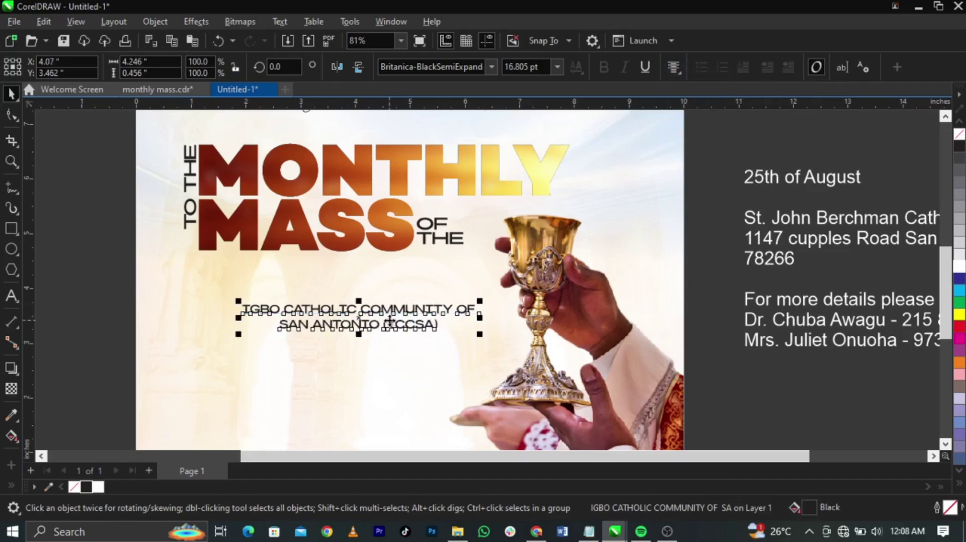
scroll(439, 328, "up", 2)
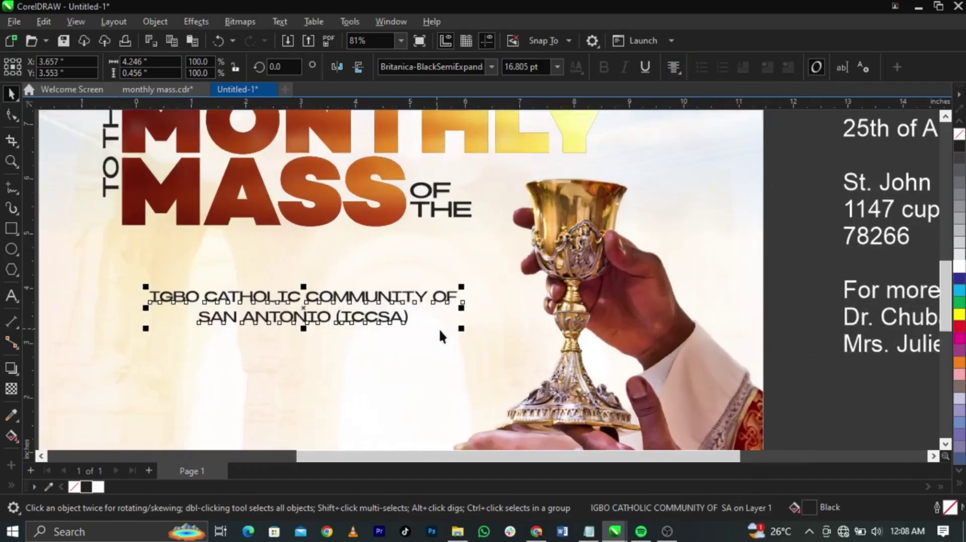
left_click_drag(460, 332, 496, 341)
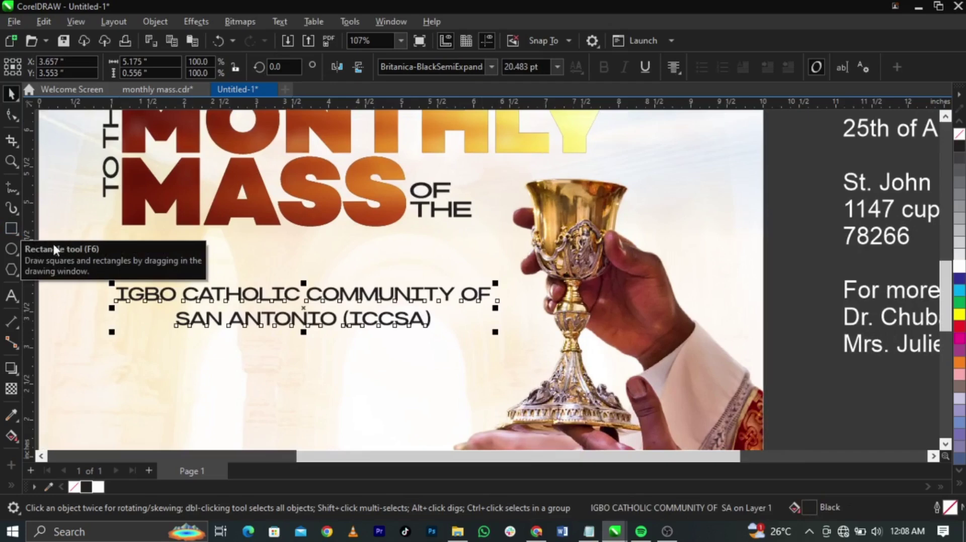
Draw a rectangle about 5.9 by 1 in around the community name and give it a black outline.
left_click(11, 229)
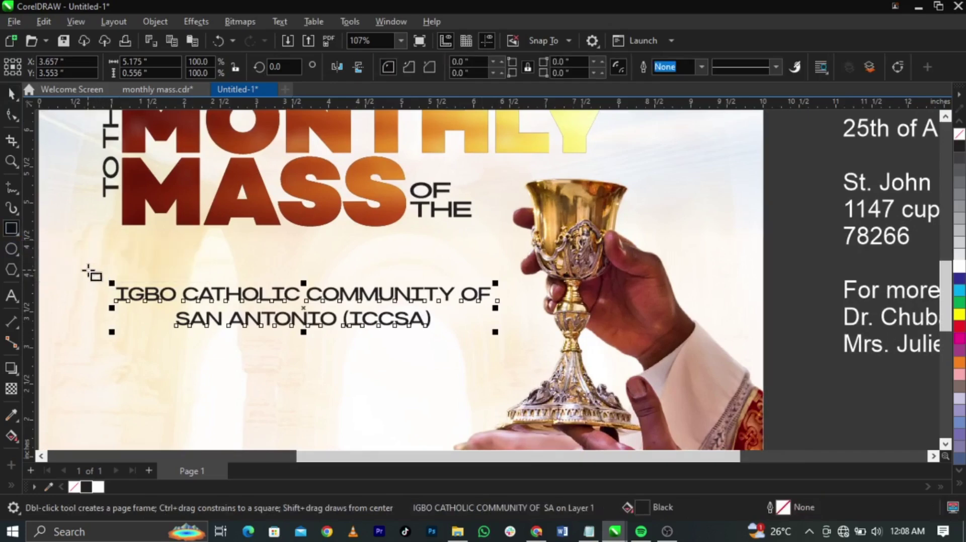
mouse_move(84, 266)
left_mouse_down()
mouse_move(487, 359)
mouse_move(519, 346)
left_mouse_up()
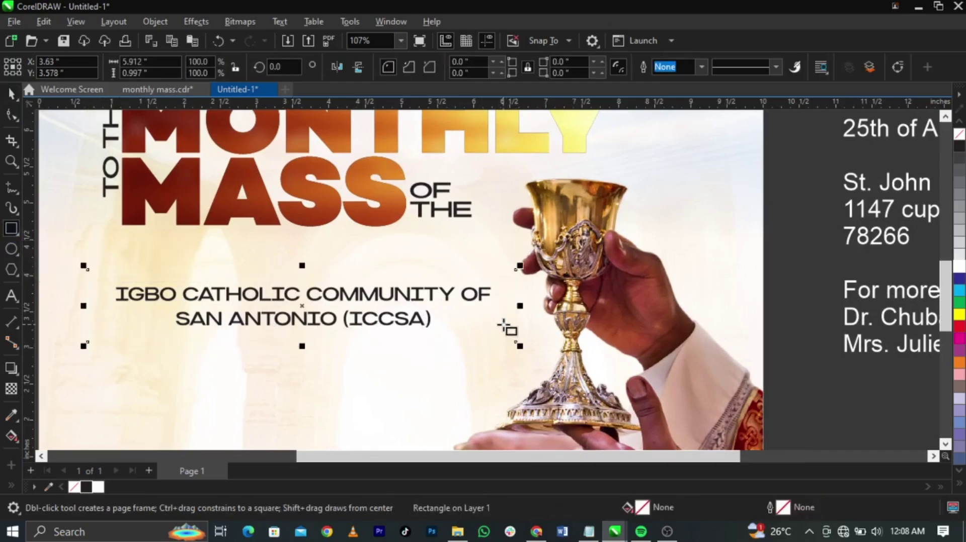
key("space")
right_click(86, 487)
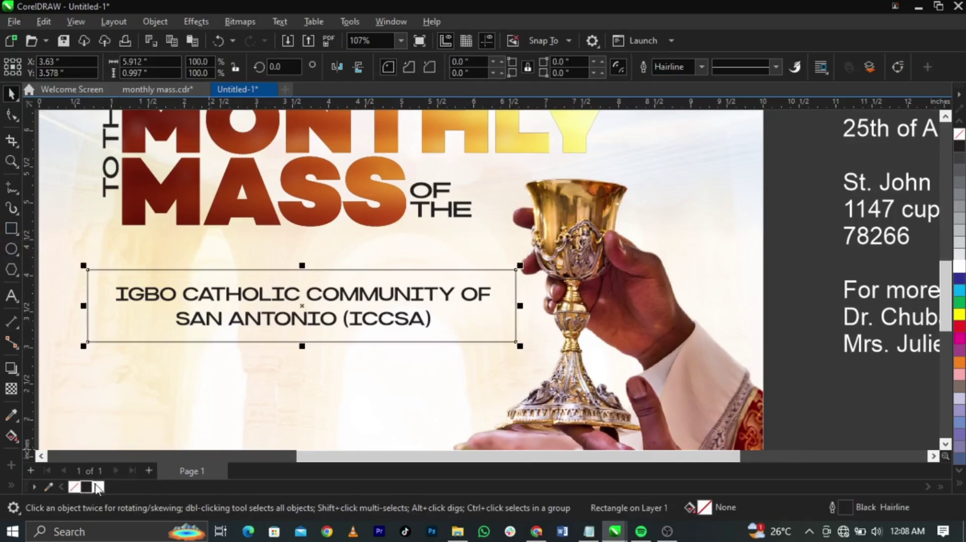
Sample the brick red from the "MASS" lettering and apply it to the rectangle's outline.
left_click(11, 415)
left_click(305, 164)
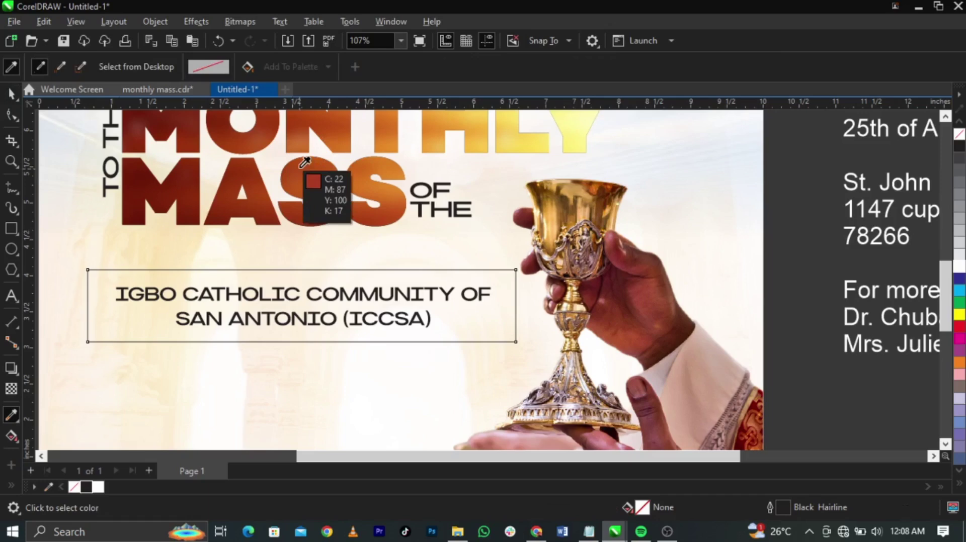
left_click(515, 281)
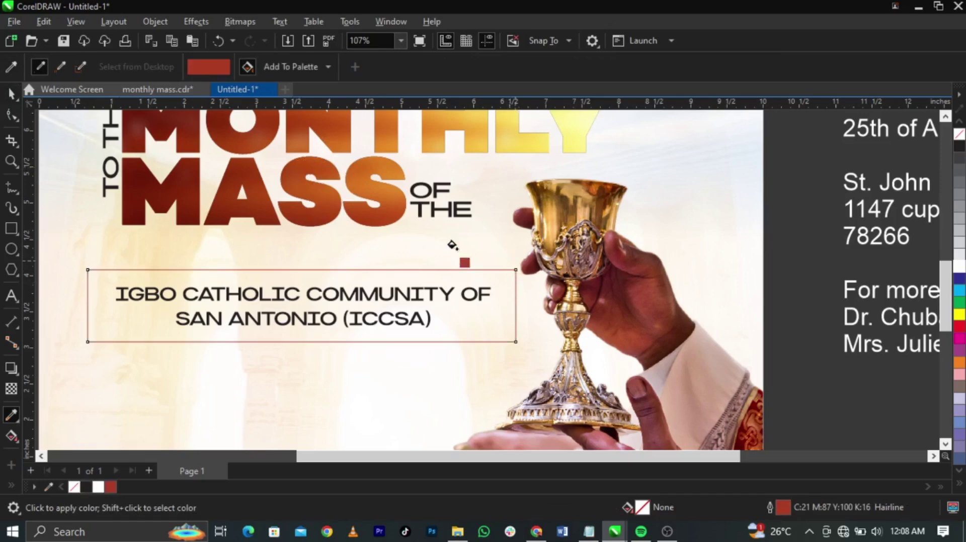
key("space")
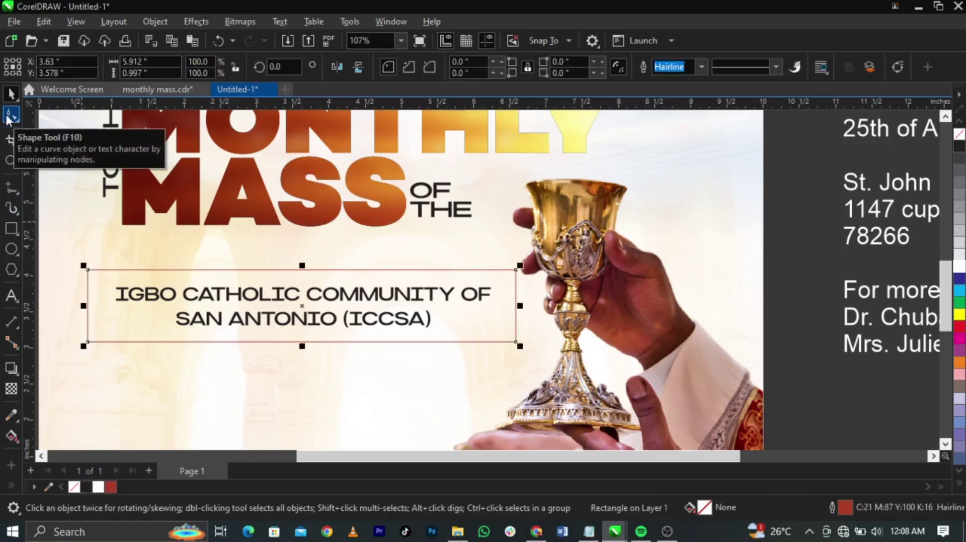
Round all four corners of the rectangle to a radius of about 0.274 in.
left_click(9, 116)
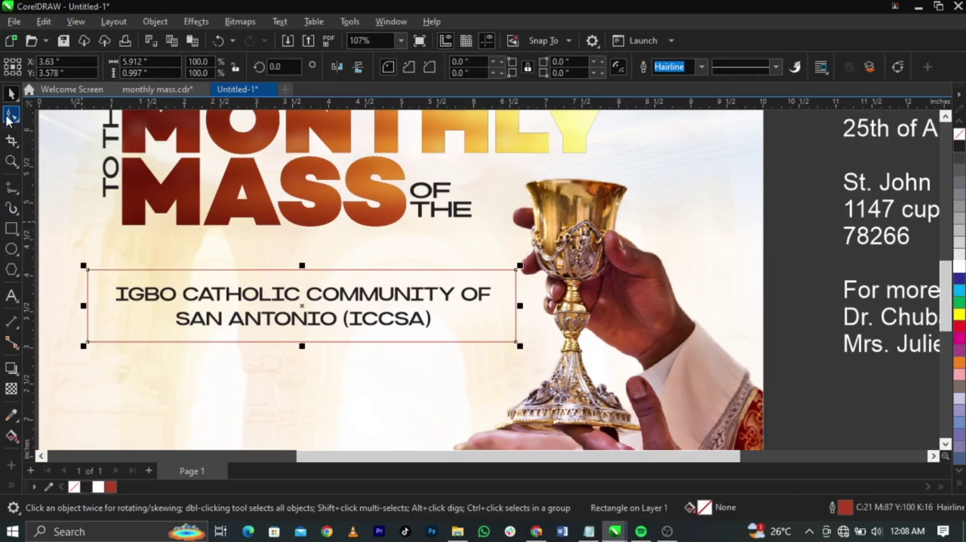
left_click_drag(88, 270, 108, 270)
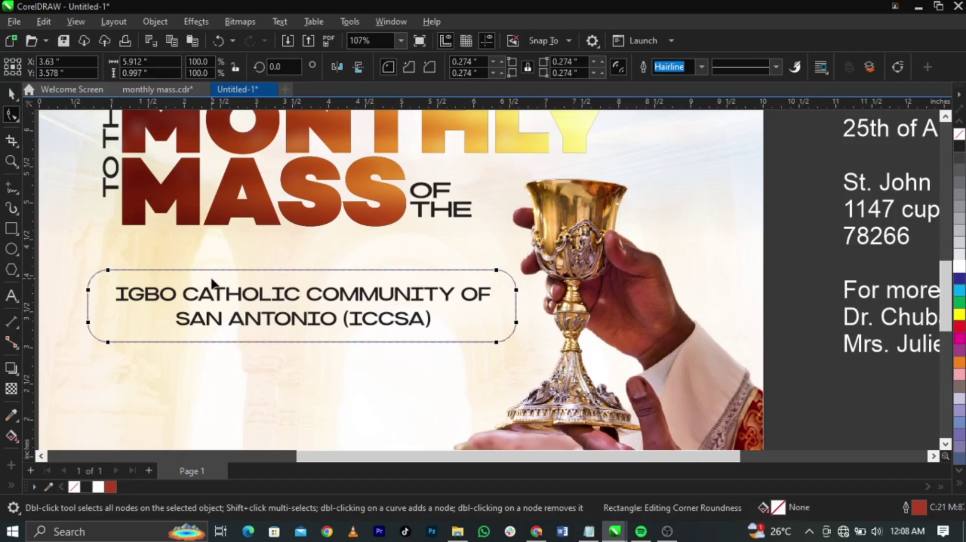
key("space")
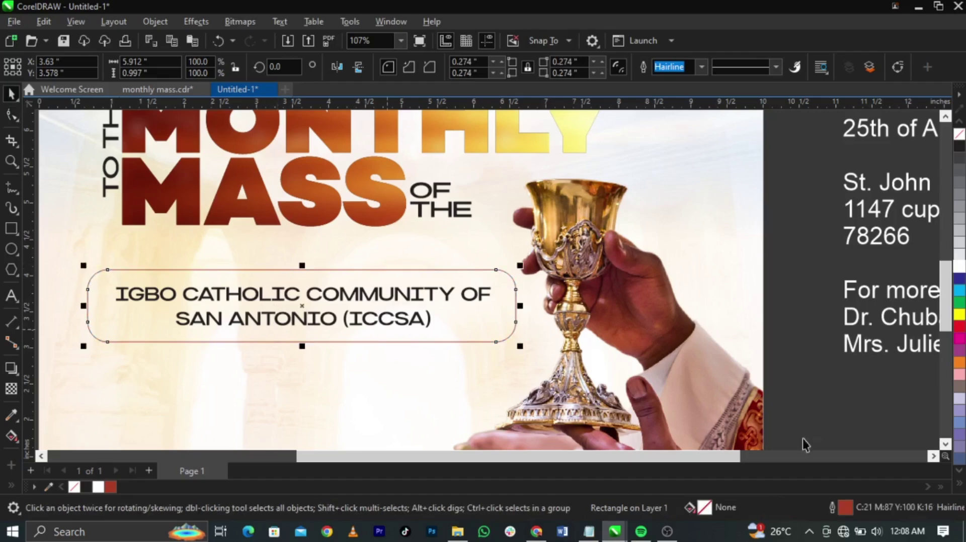
Set the outline width of the rounded rectangle around the community name to 1.5 pt.
double_click(845, 508)
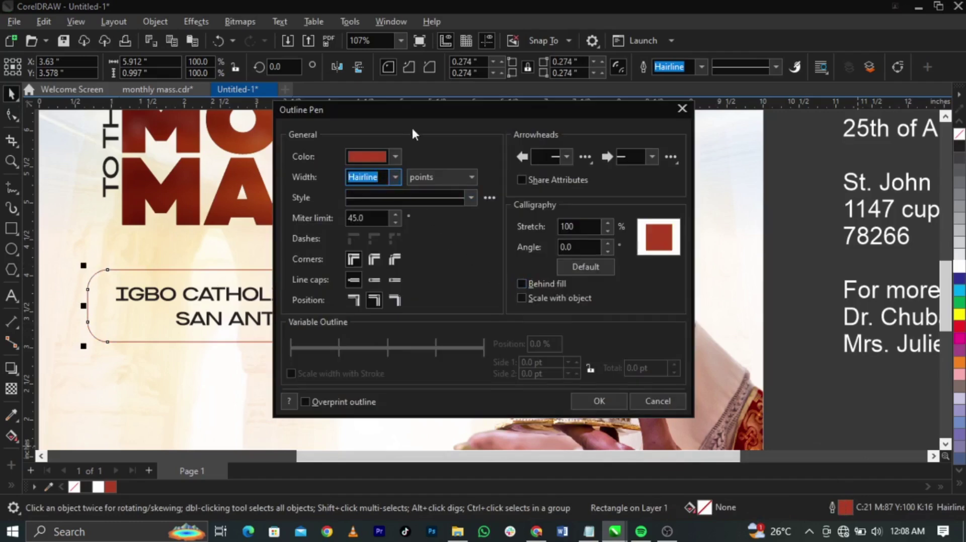
left_click_drag(419, 115, 602, 92)
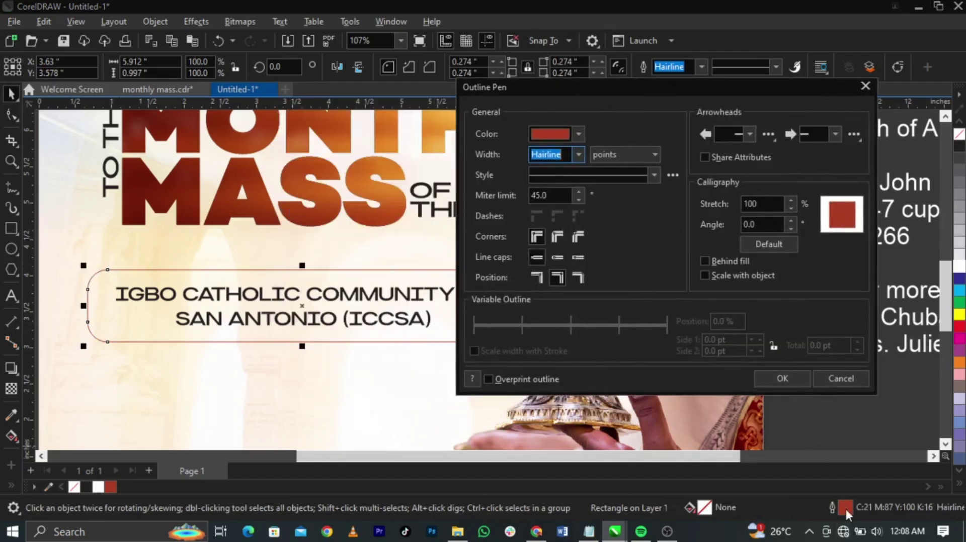
left_click(576, 153)
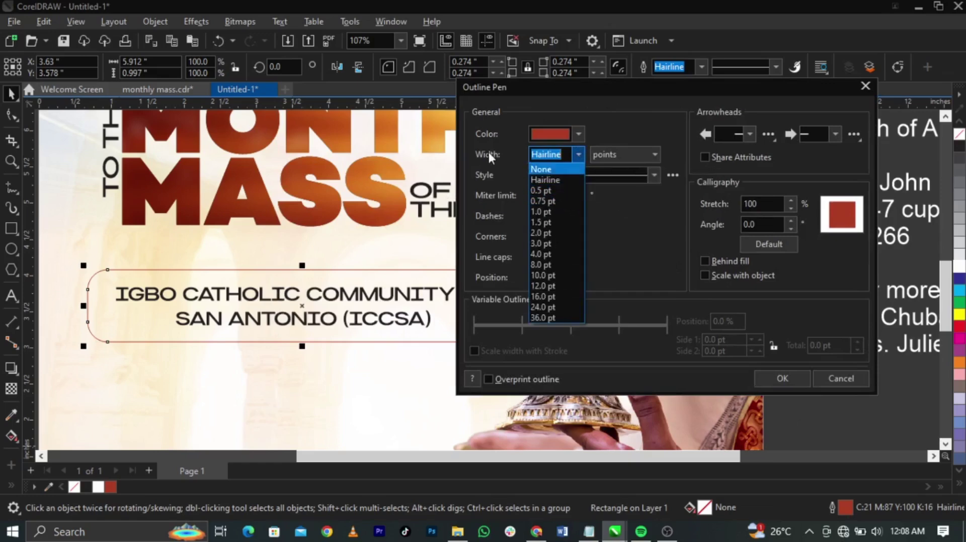
left_click(537, 223)
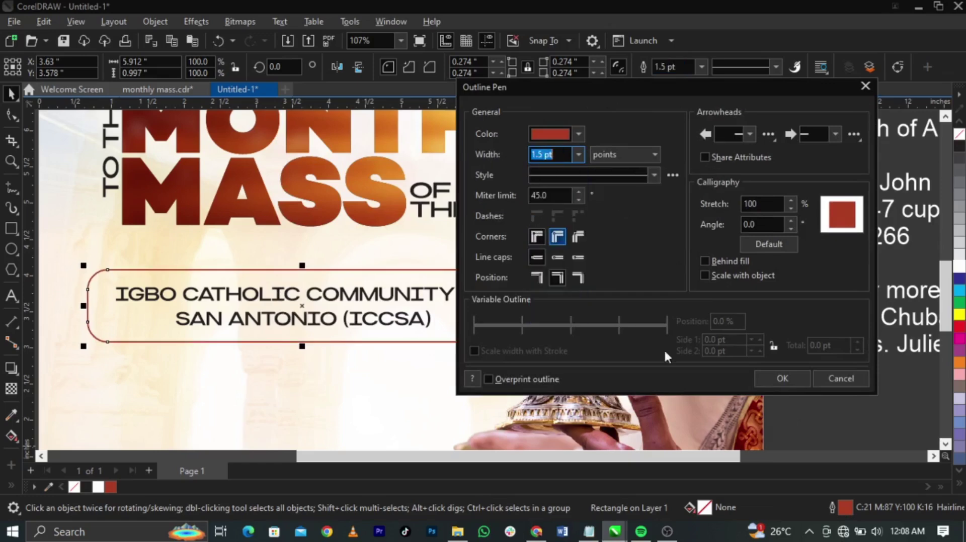
left_click(769, 378)
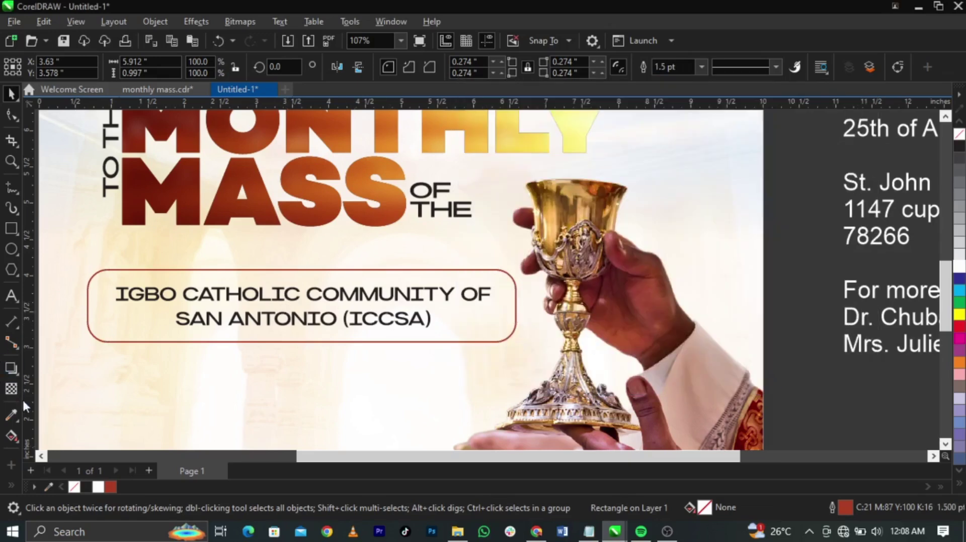
Apply a linear fountain transparency to the rounded frame so its outline fades out toward the left end.
left_click(11, 389)
left_click_drag(301, 305, 88, 303)
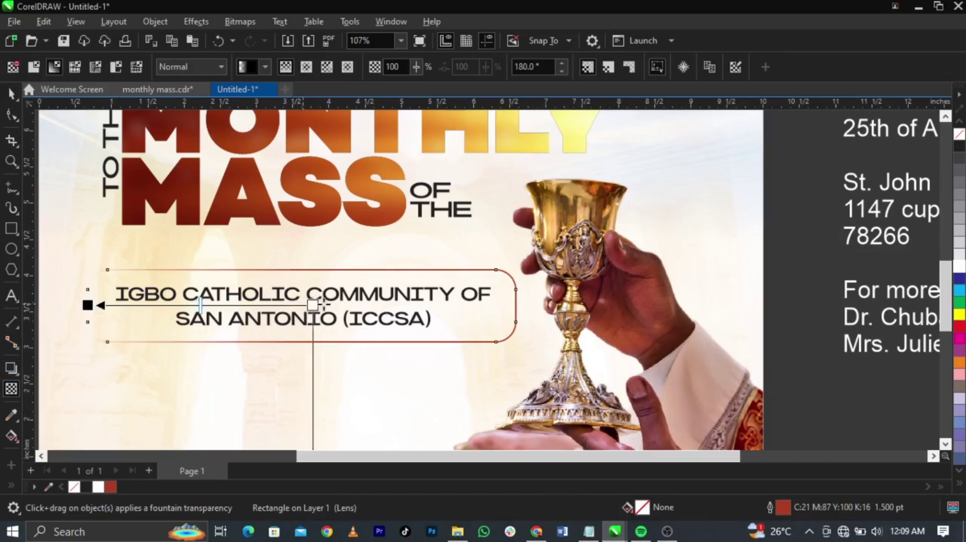
key("space")
scroll(407, 320, "down", 3)
left_click(757, 369)
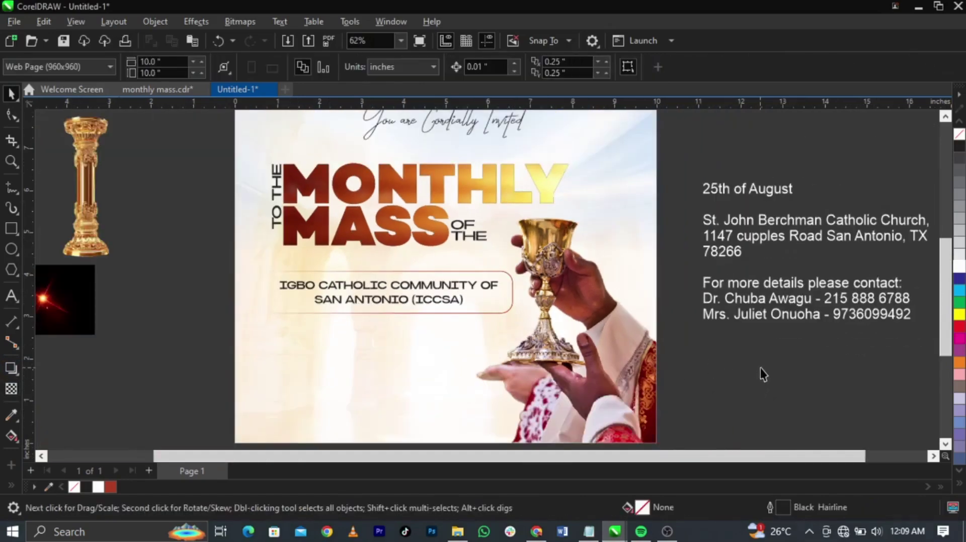
Move the "25th of August" line out of the details block onto the flyer below the frame and fill it black.
double_click(745, 197)
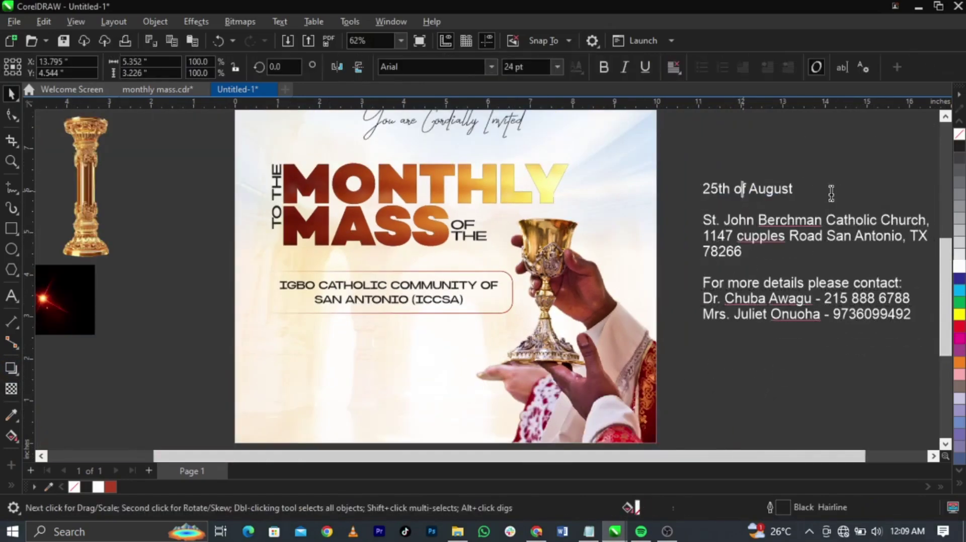
left_click_drag(829, 191, 317, 366)
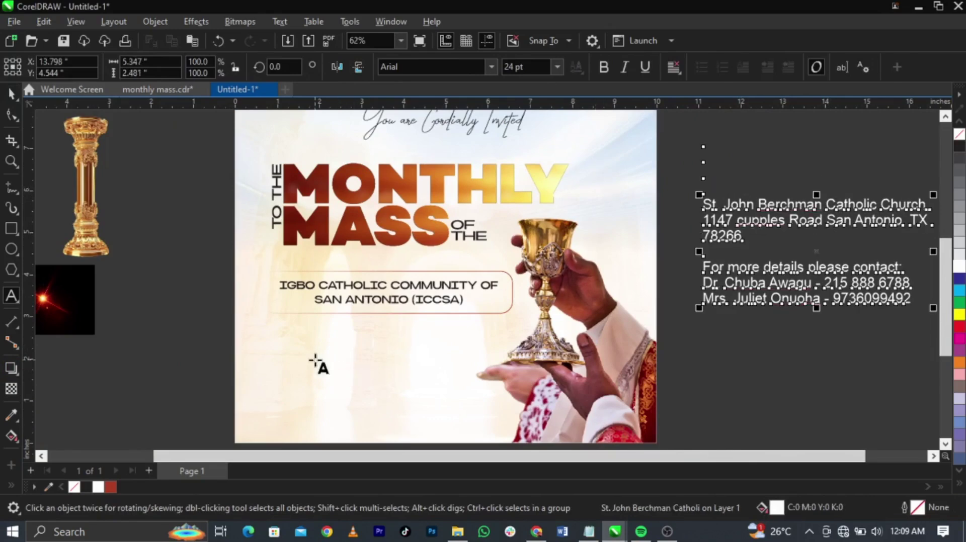
key("ctrl+space")
left_click(86, 488)
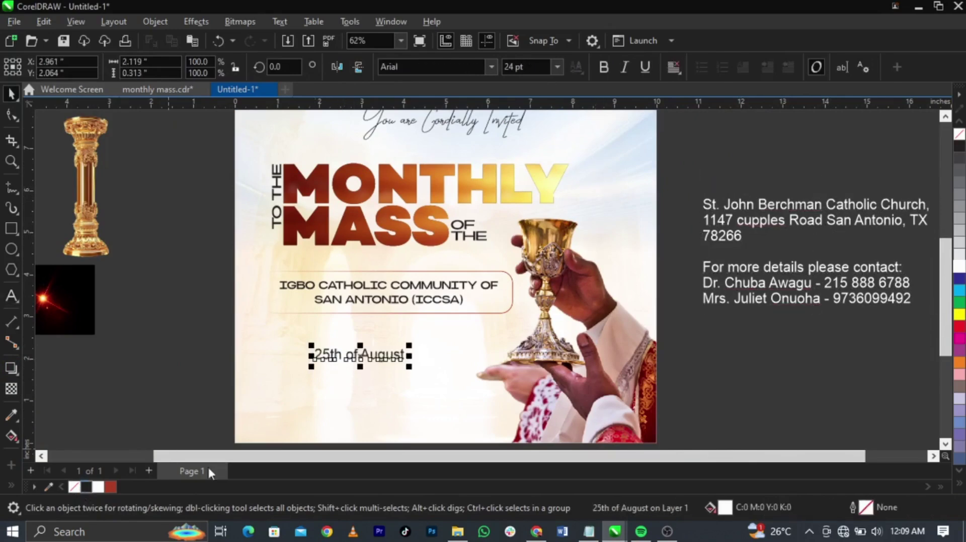
scroll(342, 430, "up", 1)
left_click(372, 332)
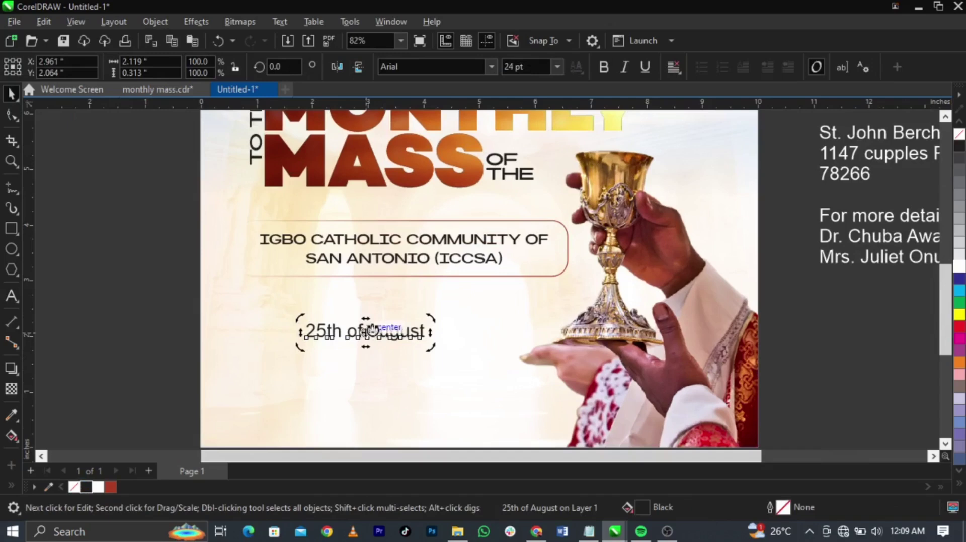
left_click(146, 205)
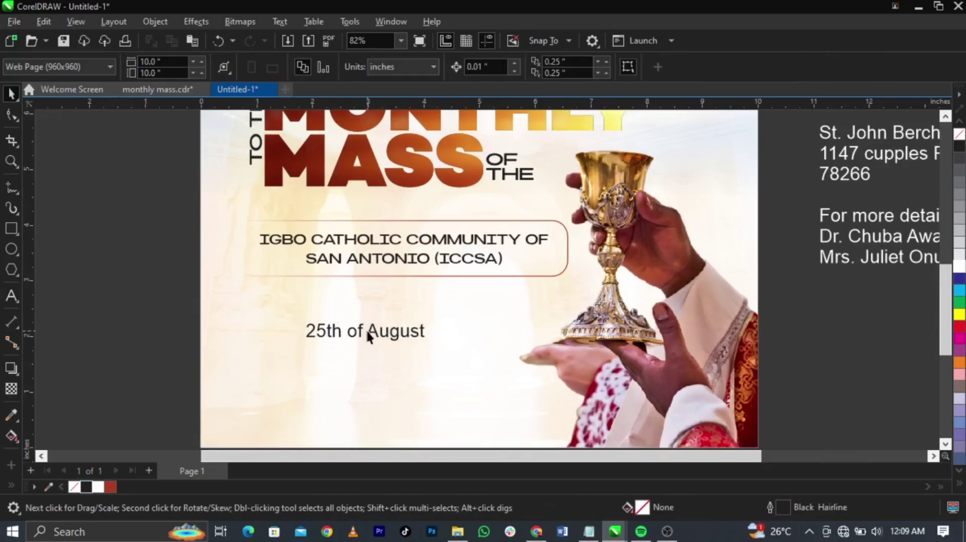
Break the date into separate "25th", "of" and "August" text objects and delete "of".
left_click(367, 332)
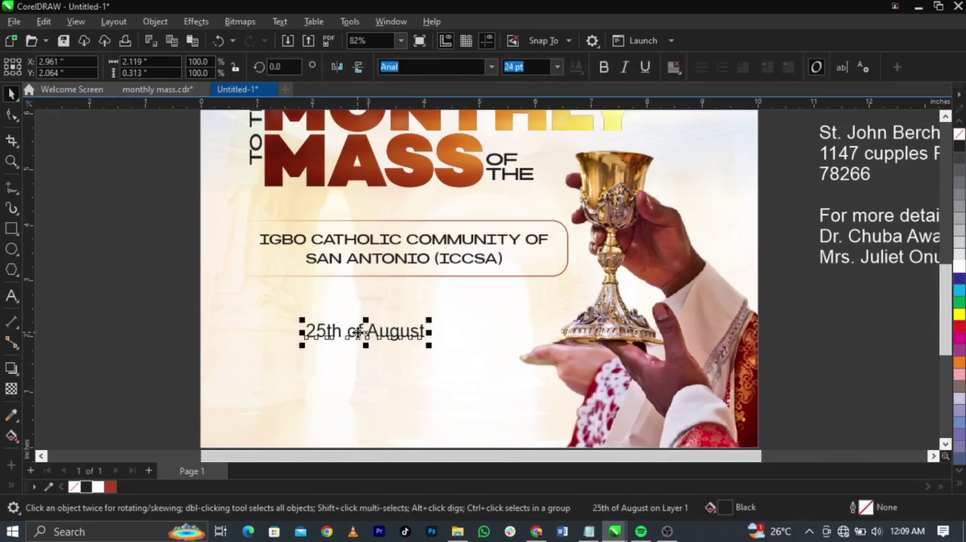
double_click(351, 333)
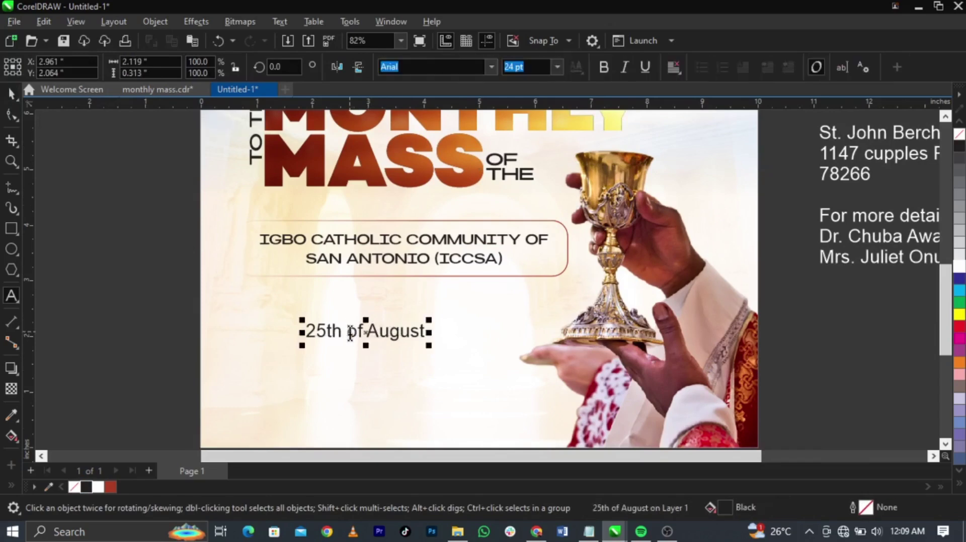
key("Return")
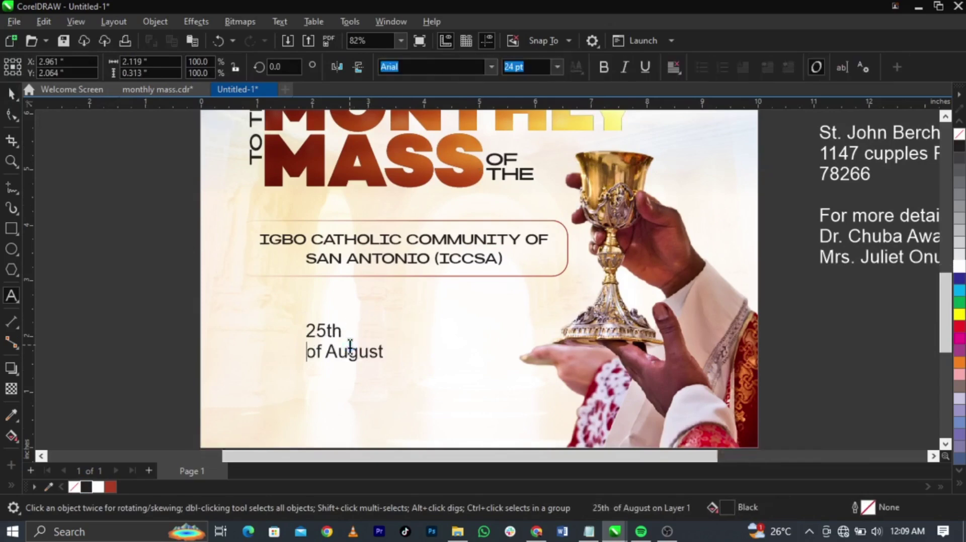
scroll(349, 345, "up", 2)
left_click(312, 355)
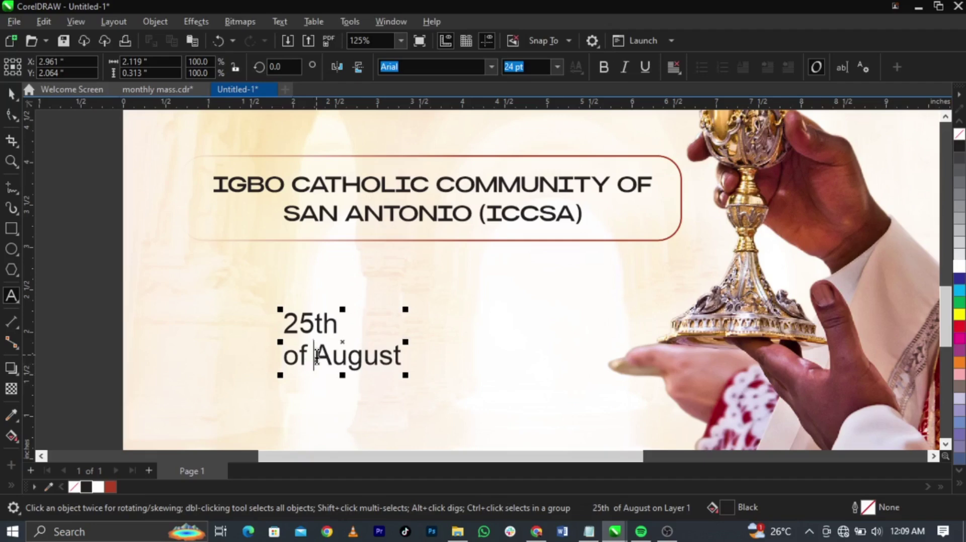
key("Return")
key("ctrl+space")
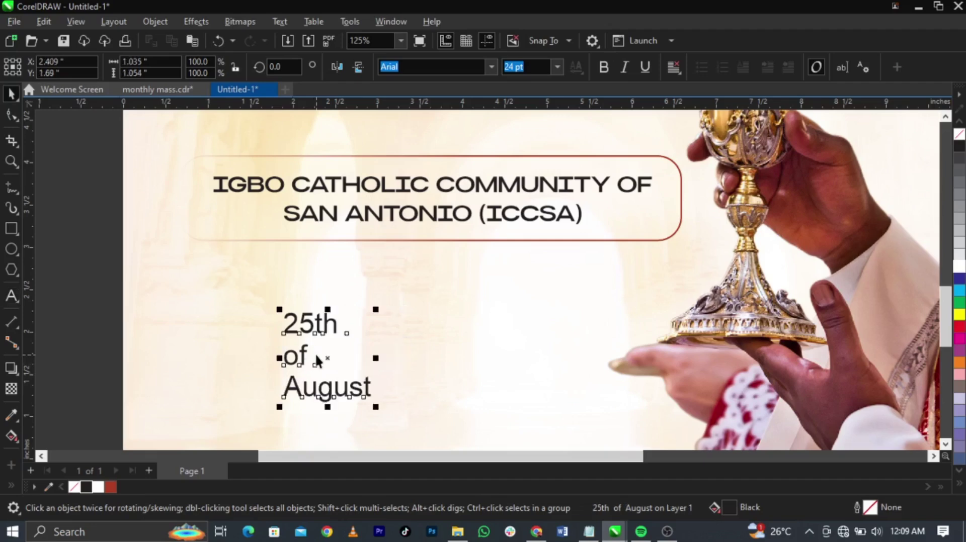
key("ctrl+k")
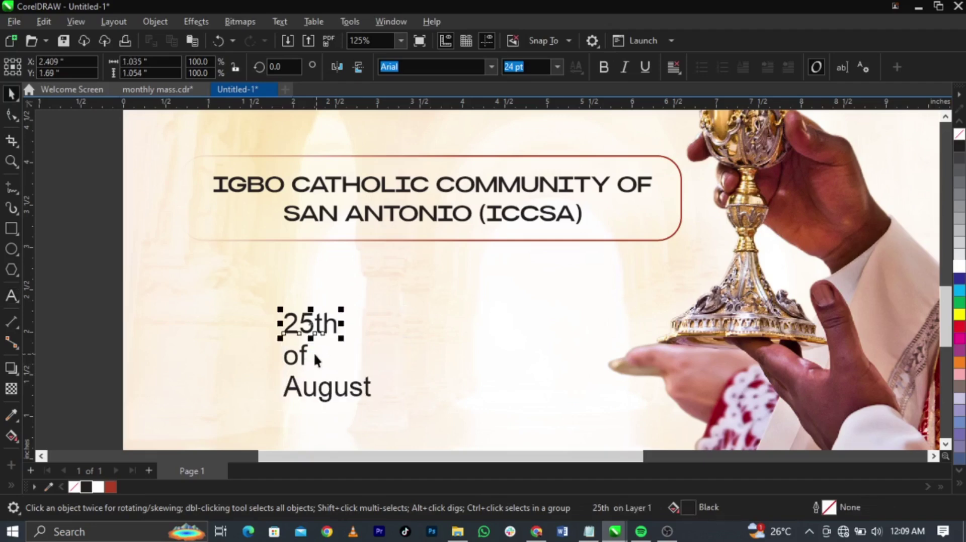
left_click(313, 353)
key("Delete")
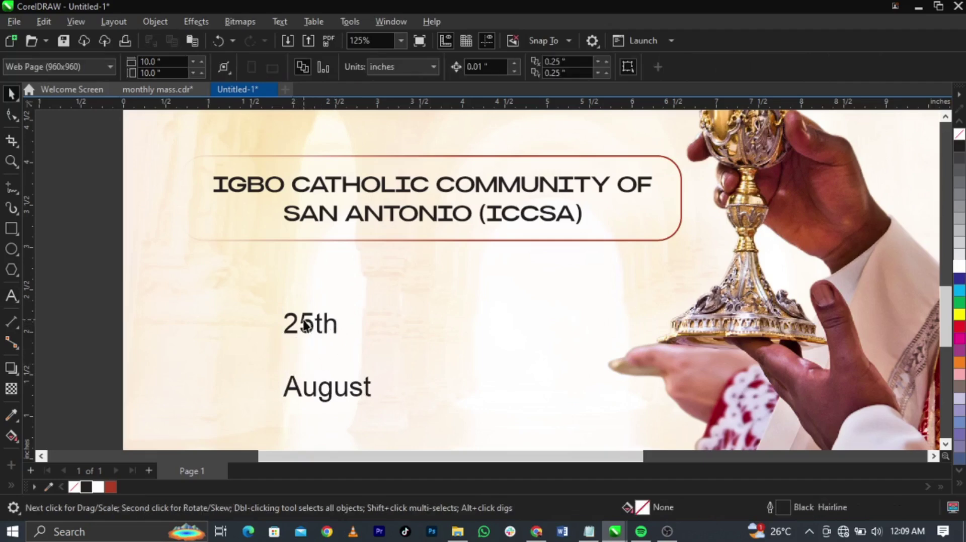
Cut "th" out of "25th" and paste it as a separate text object above and to the right of "25".
left_click(315, 329)
double_click(318, 327)
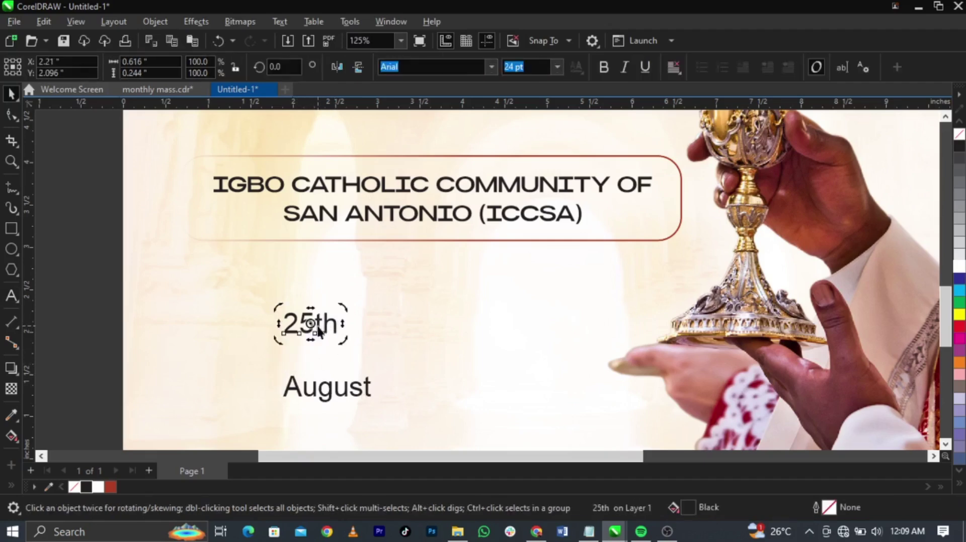
left_click_drag(318, 329, 355, 336)
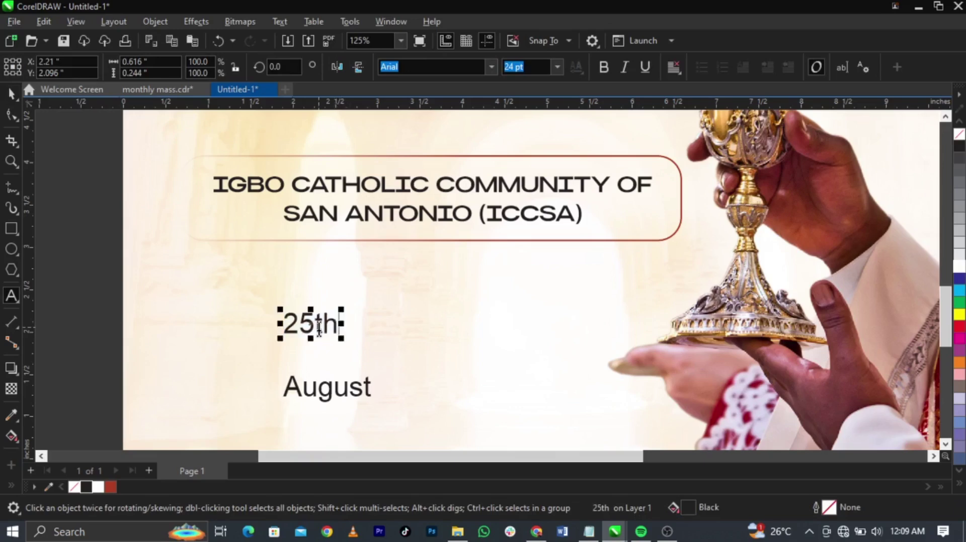
key("ctrl+x")
left_click(415, 304)
key("ctrl+v")
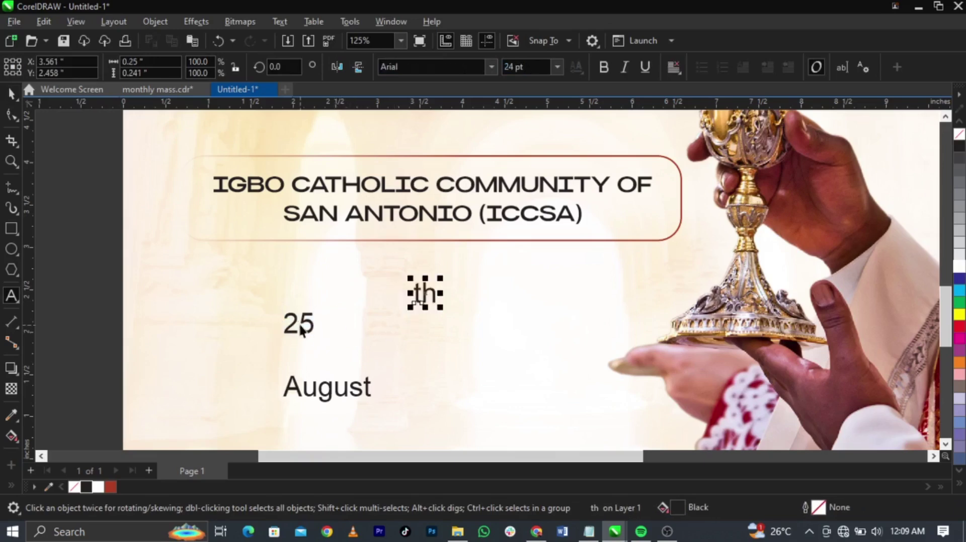
key("ctrl+space")
Set "25" in Britanica-BlackExpanded, enlarge it to about 49 pt and place it near the flyer's lower left.
left_click(302, 315)
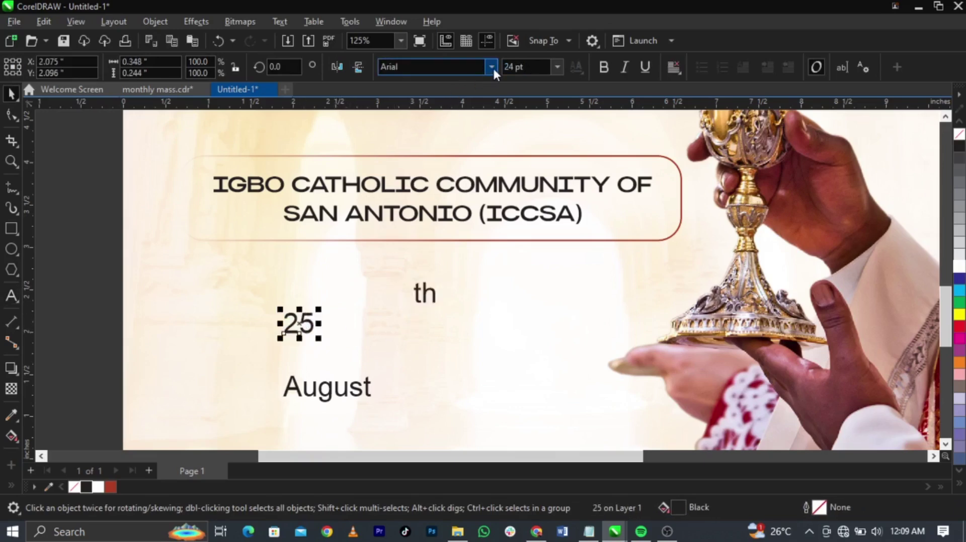
left_click(492, 67)
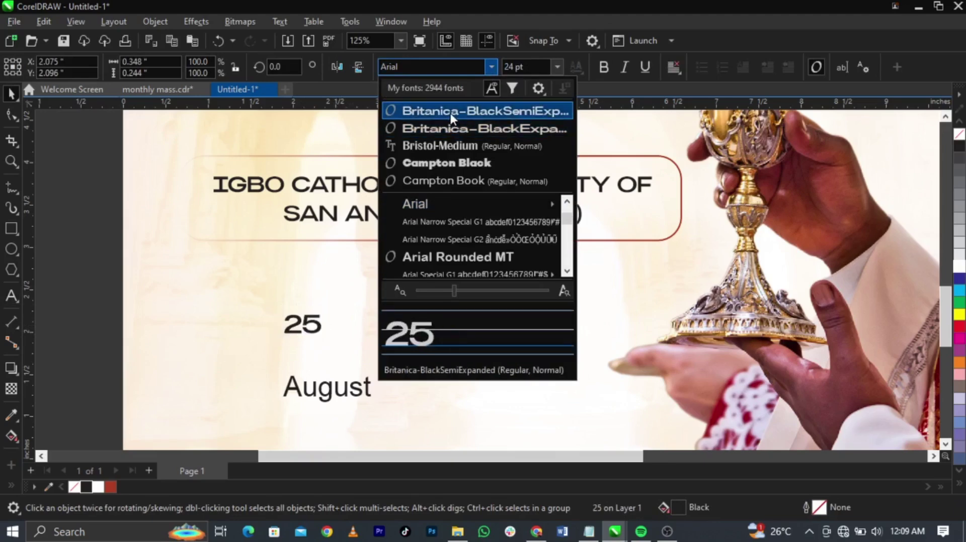
left_click(454, 128)
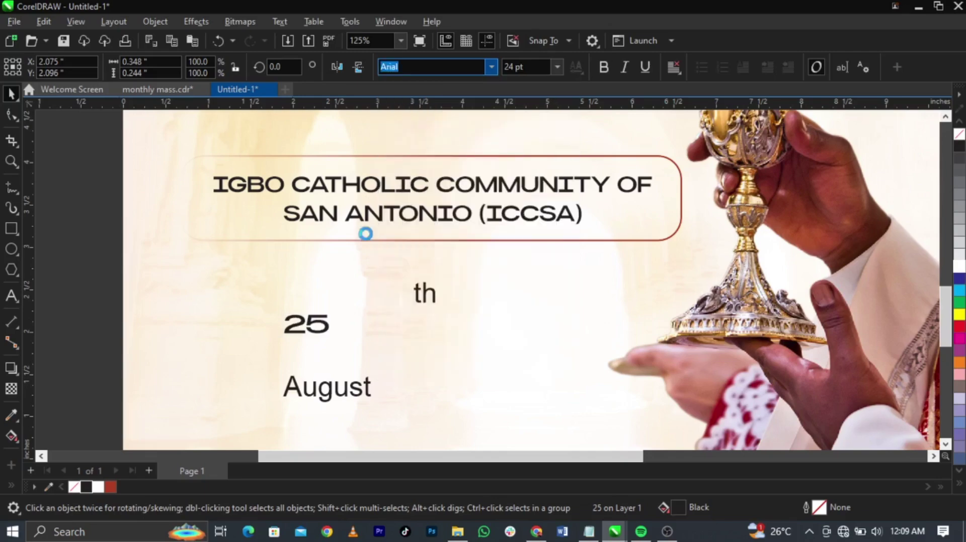
mouse_move(334, 340)
left_mouse_down()
mouse_move(398, 375)
mouse_move(324, 347)
left_mouse_up()
scroll(390, 318, "down", 2)
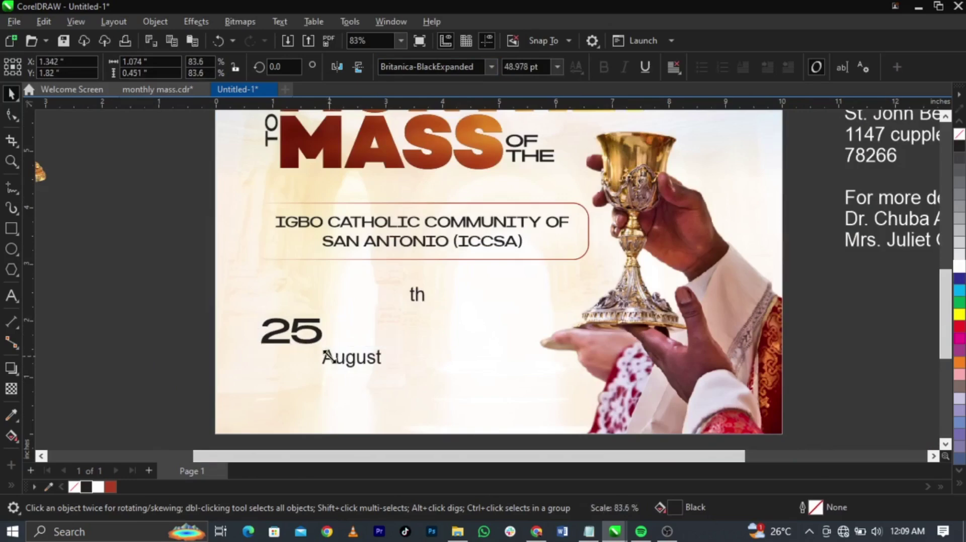
Set "August" in Britanica-BlackExpanded and move it directly beneath "25".
left_click(352, 358)
left_click(491, 67)
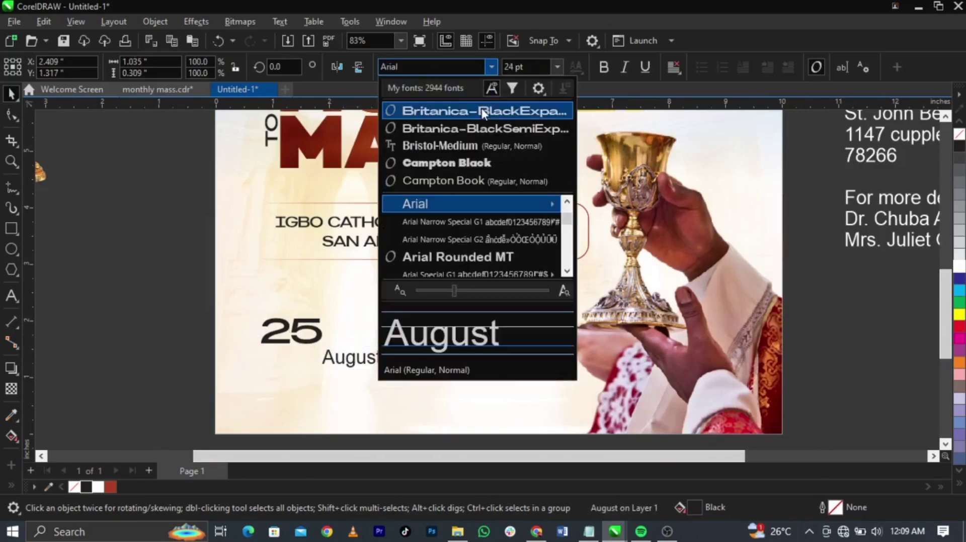
key("Escape")
scroll(280, 366, "up", 2)
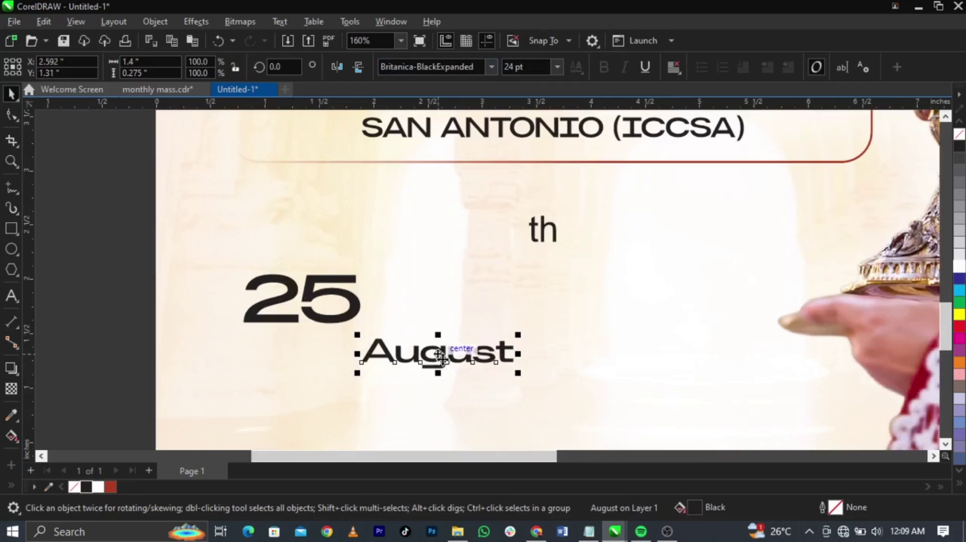
left_click_drag(431, 359, 314, 352)
Change the month name beneath "25" to uppercase.
double_click(316, 352)
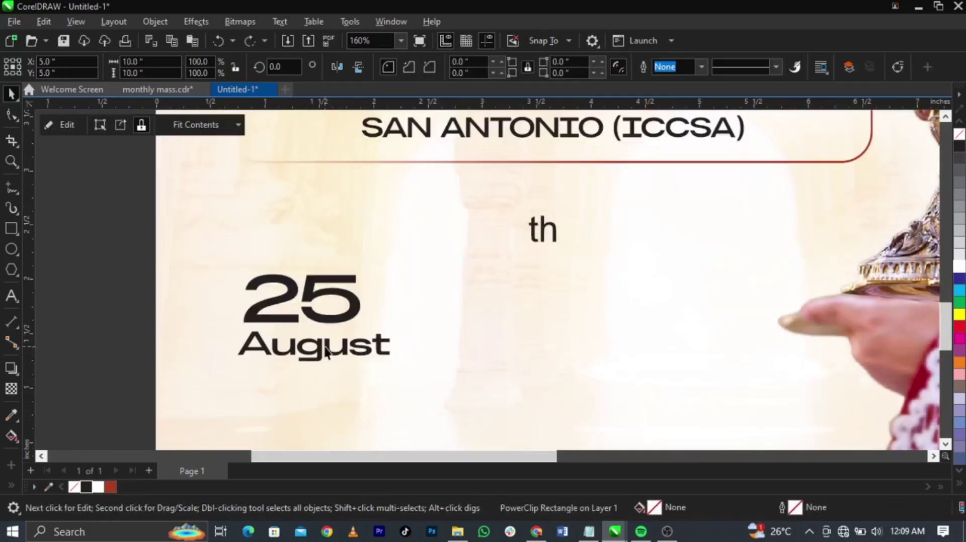
double_click(316, 347)
double_click(326, 347)
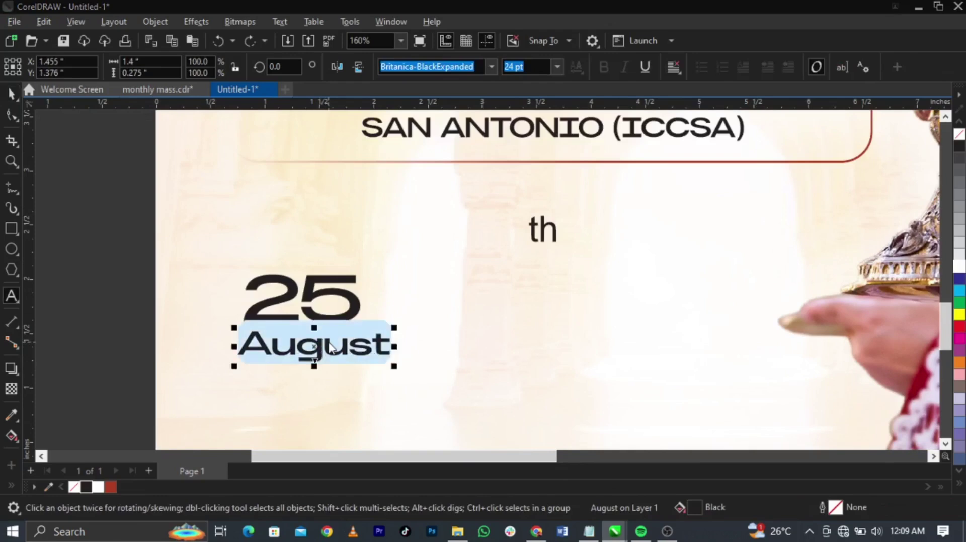
key("shift+F3")
left_click(435, 252)
left_click(460, 308)
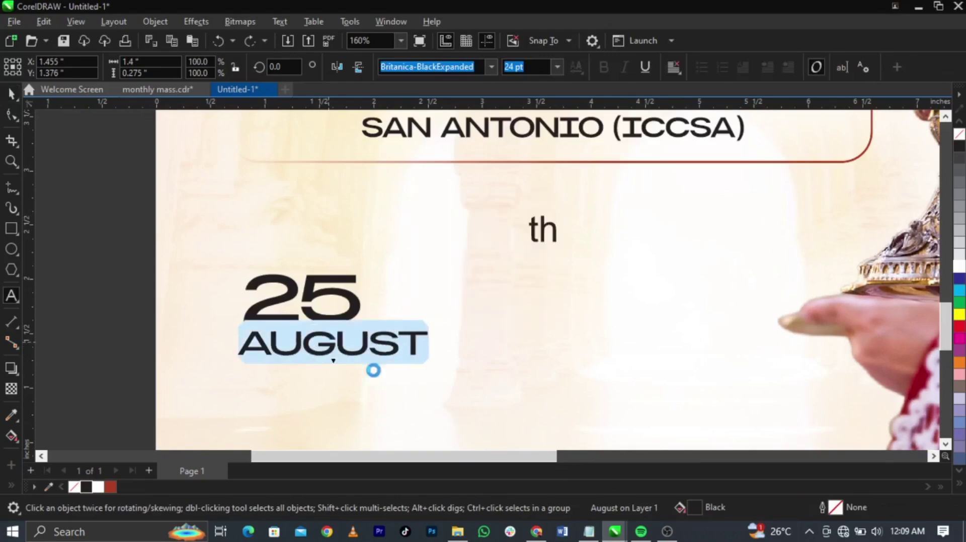
Shrink "AUGUST" to about 15.75 pt to match the width of "25" and duplicate it directly below.
key("ctrl+space")
scroll(387, 367, "up", 2)
left_click_drag(453, 366, 334, 363)
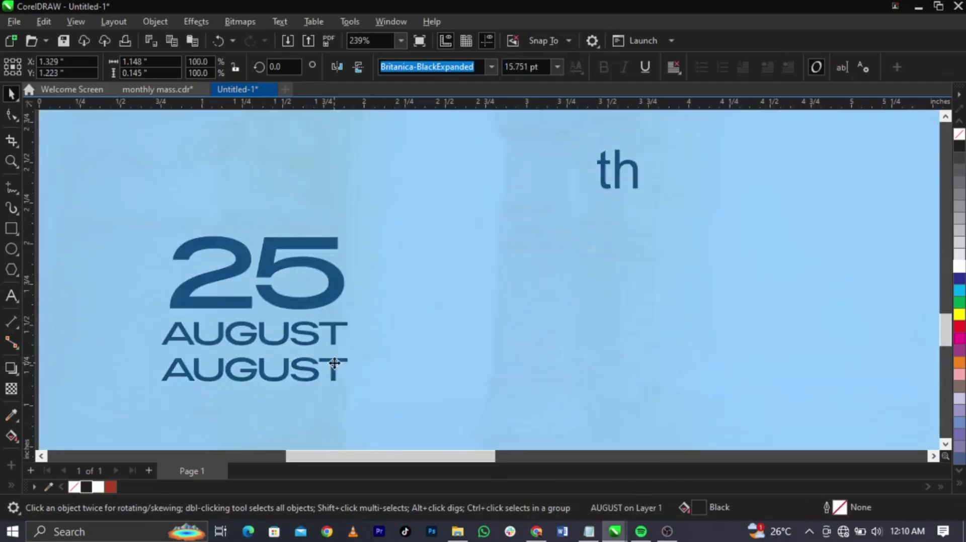
Replace the text of the lower "AUGUST" copy with "2024".
double_click(334, 363)
key("ctrl+a")
type("1")
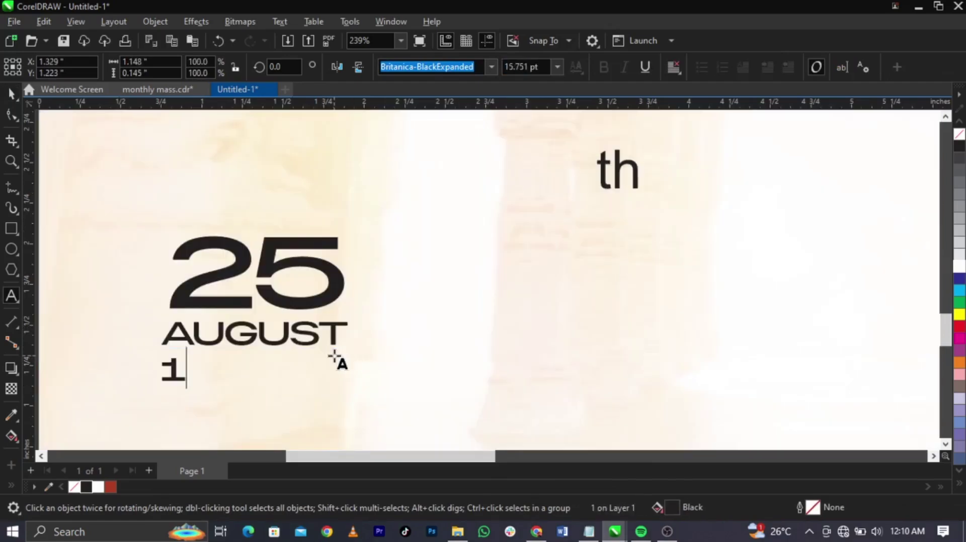
key("ctrl+a")
type("2024")
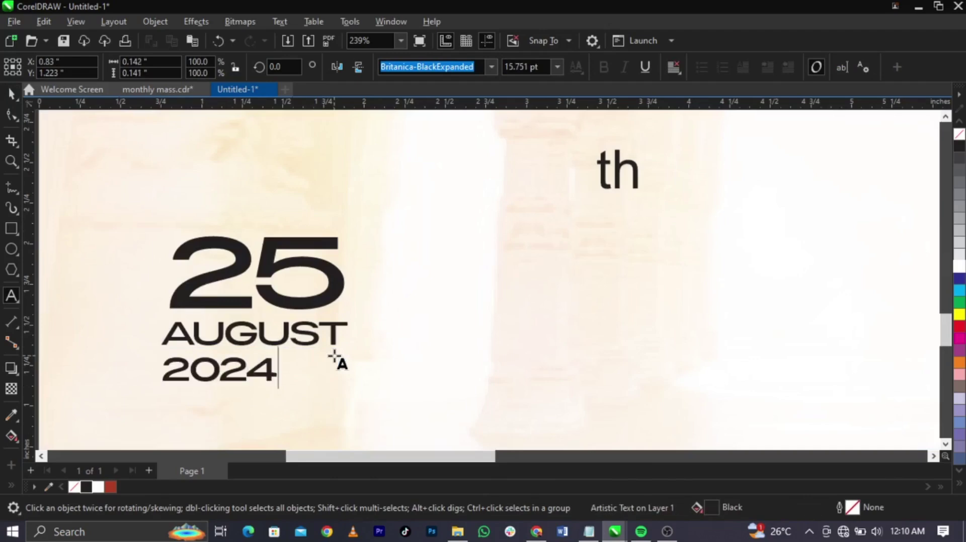
key("ctrl+space")
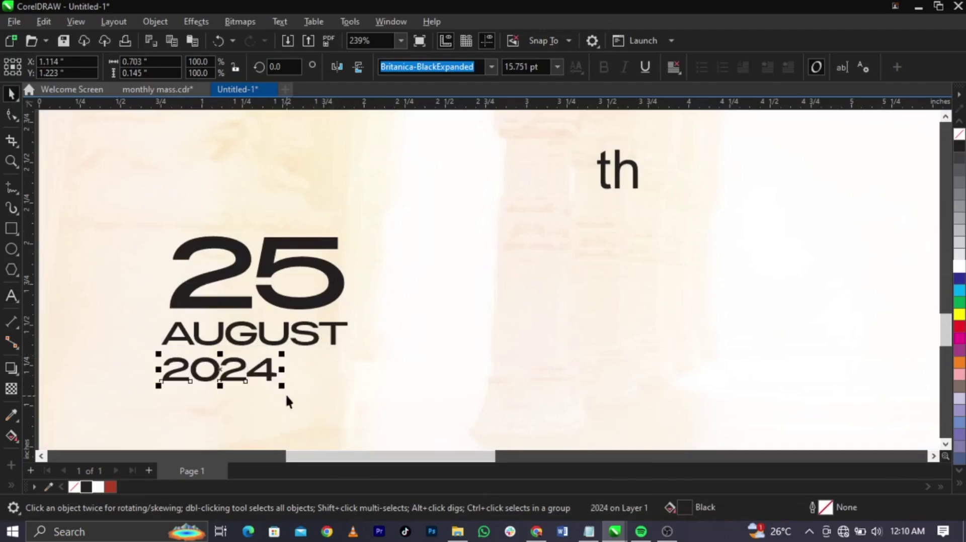
Enlarge "2024" to about 25.37 pt to match the width of "AUGUST" and center the date lines on each other.
left_click_drag(281, 386, 336, 388)
left_click(331, 342, "shift")
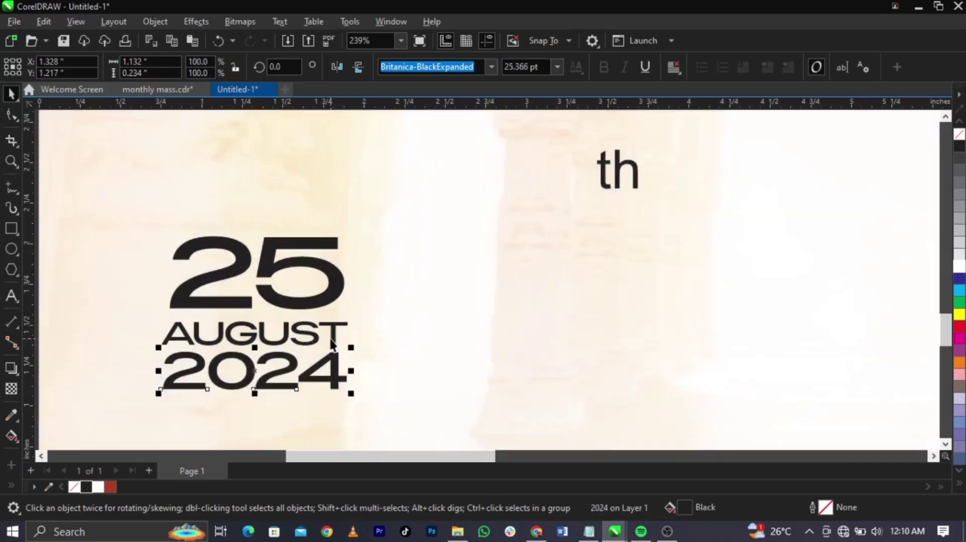
left_click(330, 306, "shift")
Set "th" in The Jacklyn font and place it as a superscript at the upper-right corner of "25".
left_click(619, 176)
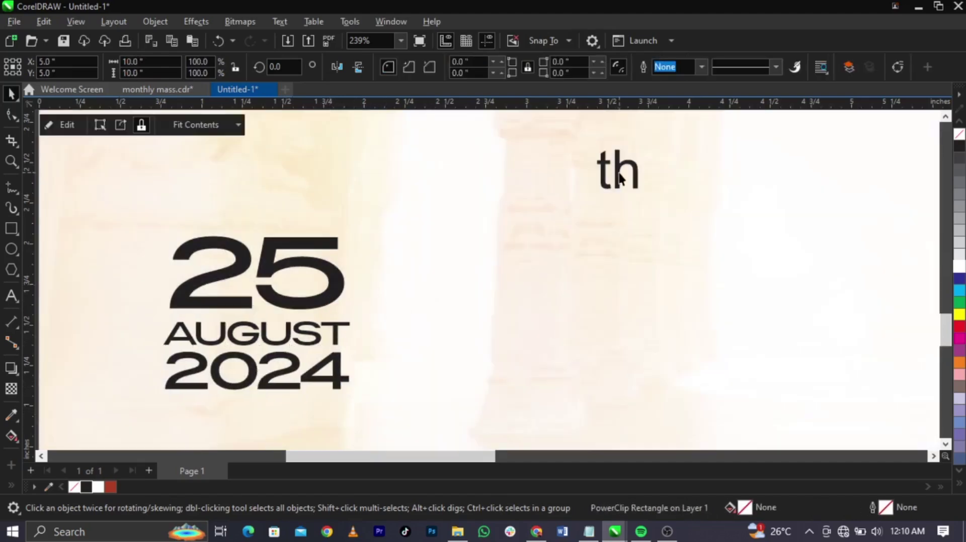
left_click(619, 176)
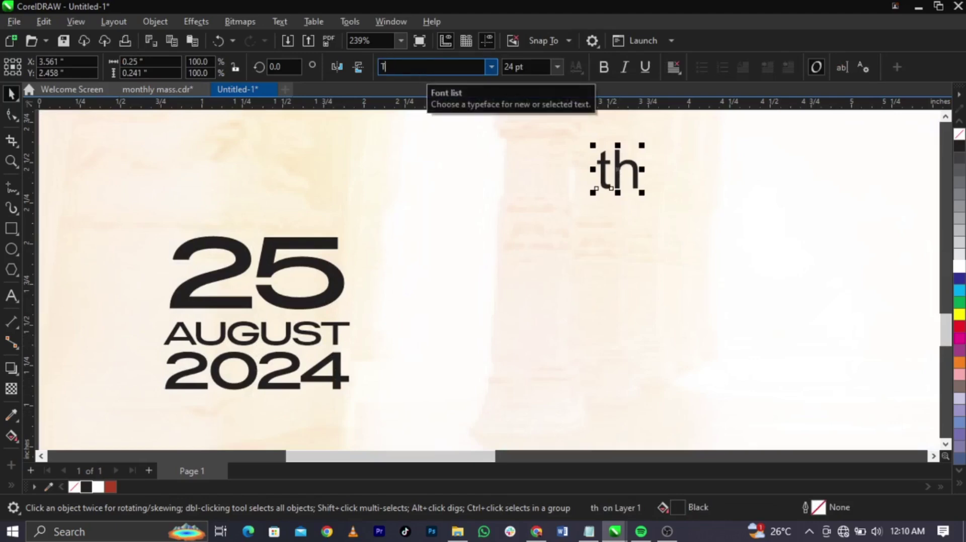
type("The Jacklyn")
key("Return")
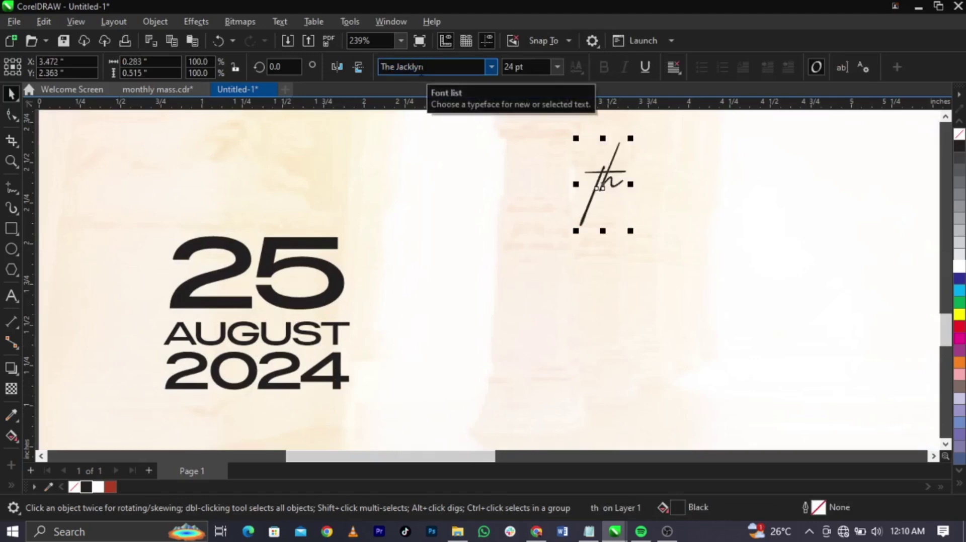
left_click_drag(601, 183, 367, 238)
Shift the whole date block slightly up and toward the page's left edge, and scale it to about 102.3%.
scroll(430, 201, "down", 3)
left_click_drag(140, 171, 385, 288)
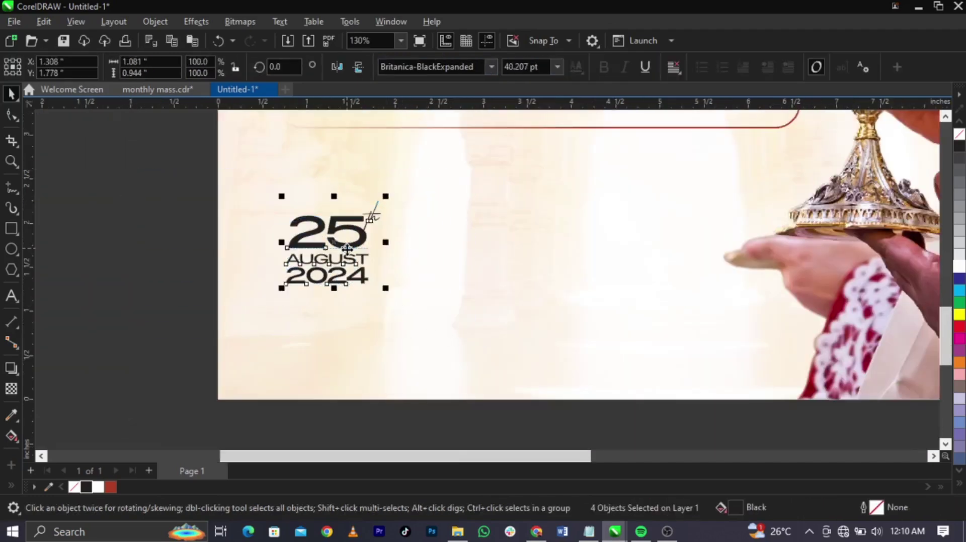
left_click_drag(347, 249, 334, 242)
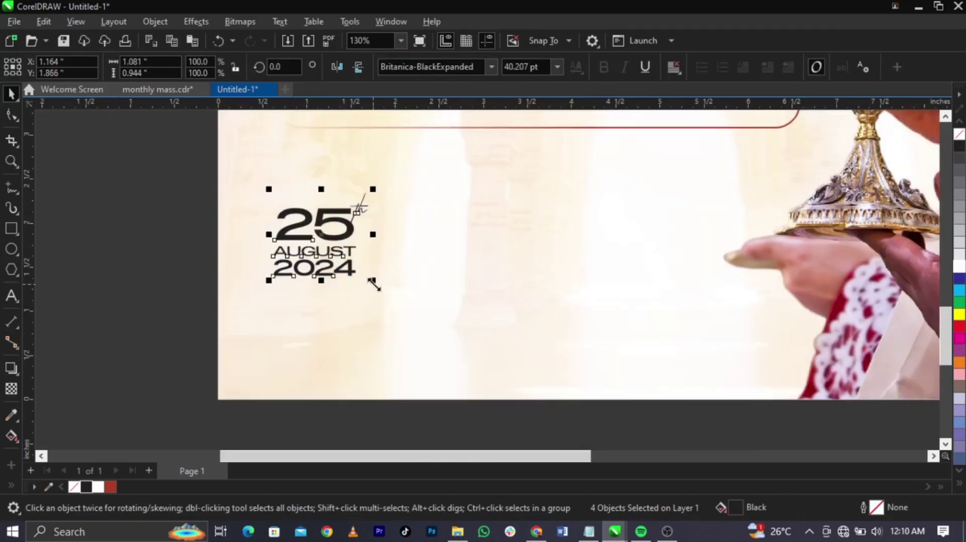
left_click_drag(373, 284, 382, 287)
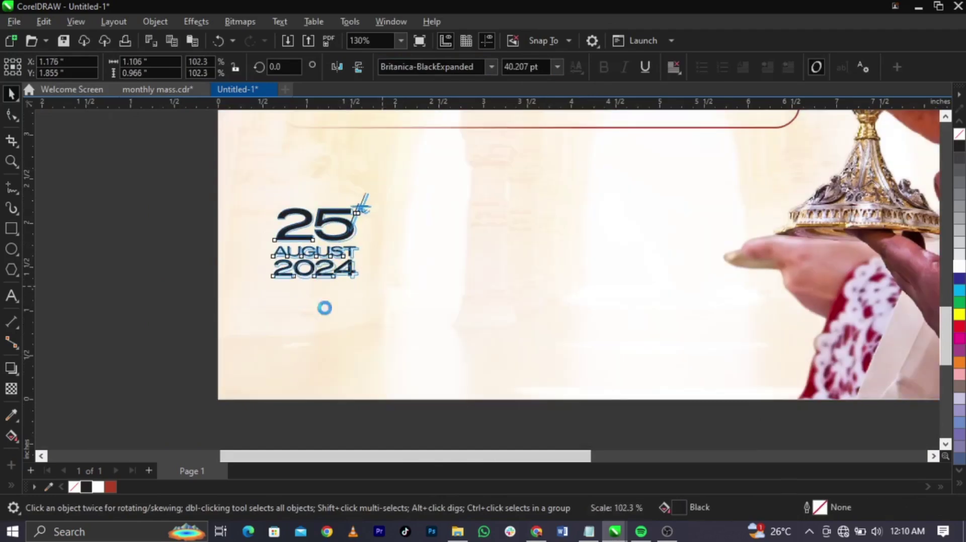
scroll(324, 308, "down", 3)
Cut the venue name and address out of the details text and paste them as separate black text beside the date block.
left_click(239, 306)
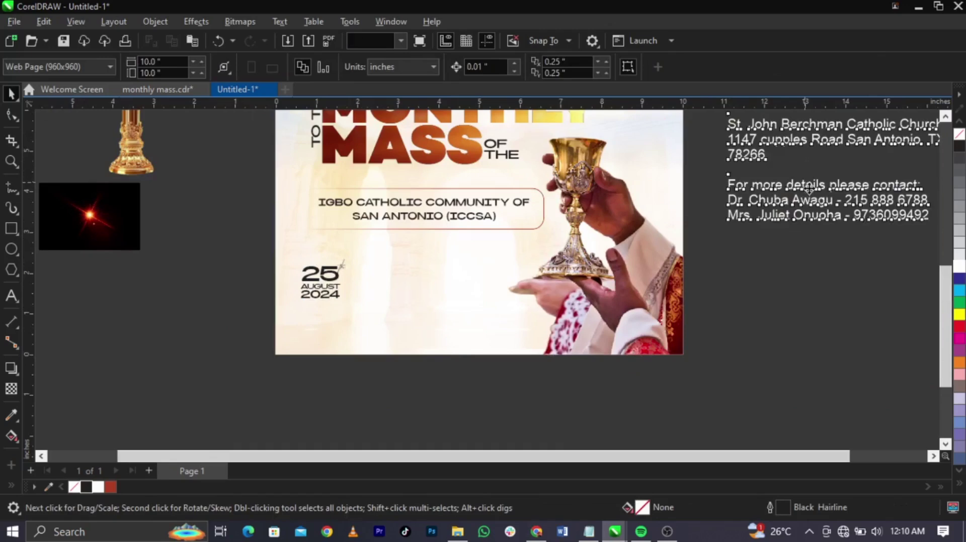
left_click_drag(810, 188, 686, 215)
double_click(756, 260)
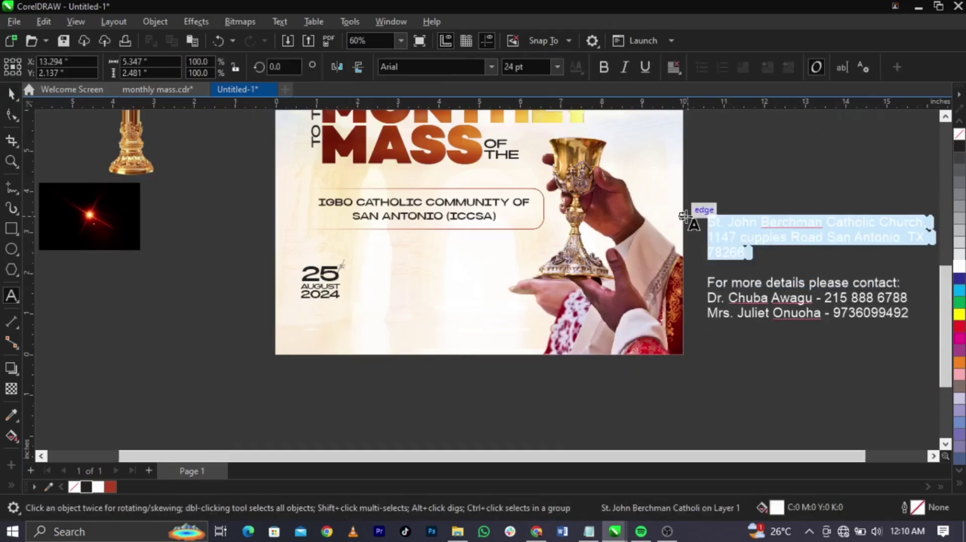
key("ctrl+x")
left_click(379, 276)
key("ctrl+v")
key("ctrl+space")
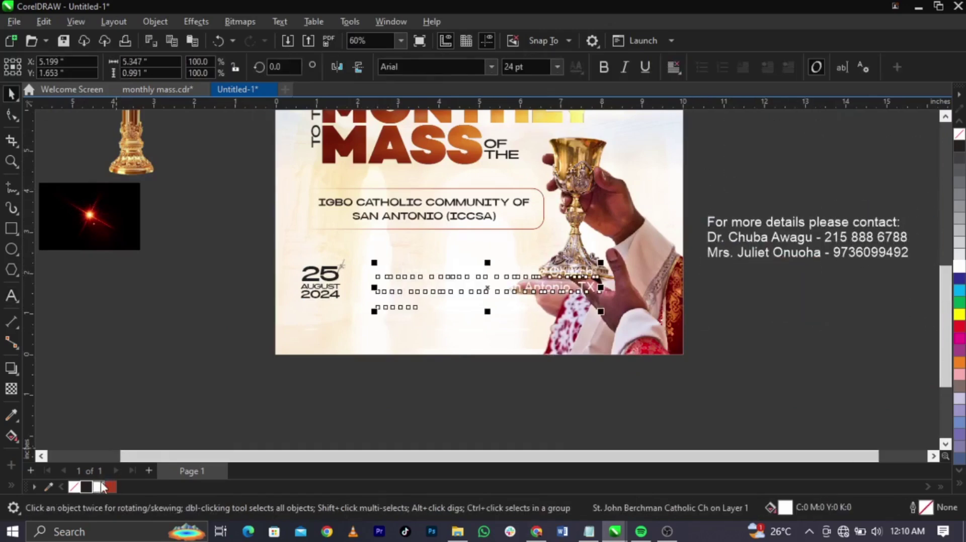
Set the venue text beside the date in Campton Medium.
key("z")
left_click_drag(198, 243, 686, 348)
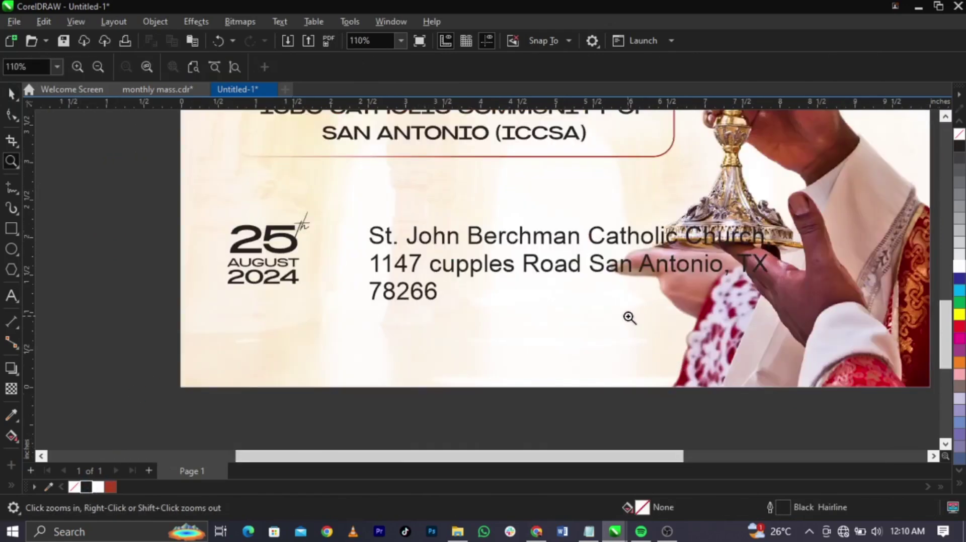
key("space")
left_click(627, 269)
left_click(487, 67)
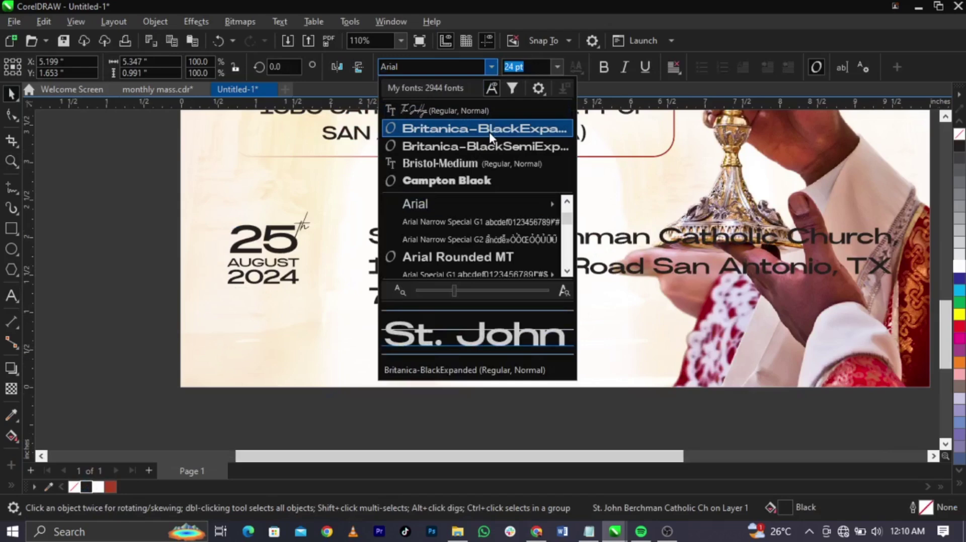
left_click(490, 180)
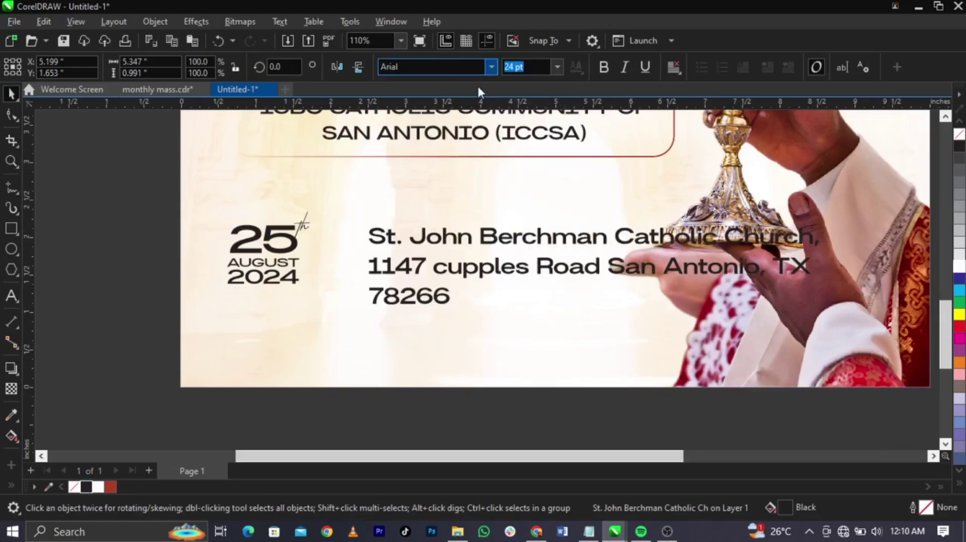
left_click(490, 66)
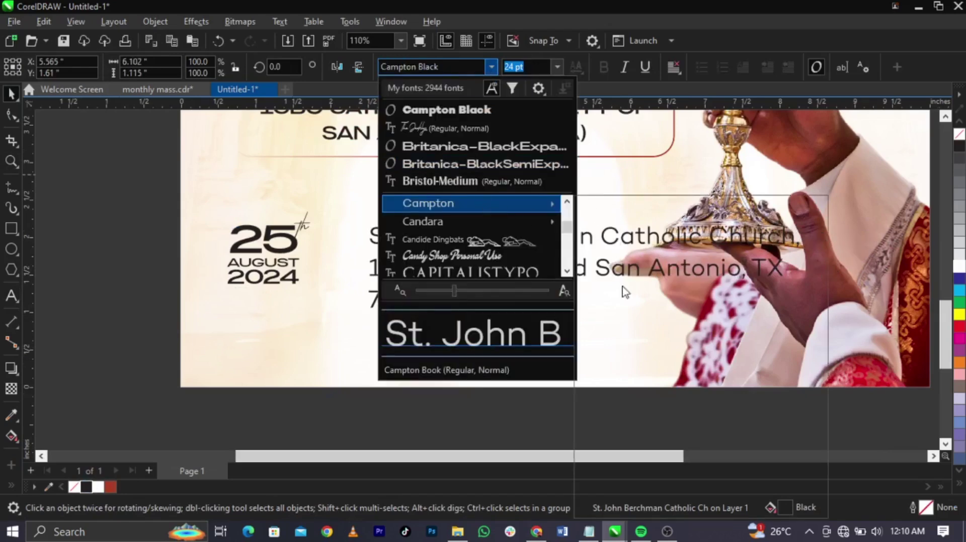
mouse_move(482, 204)
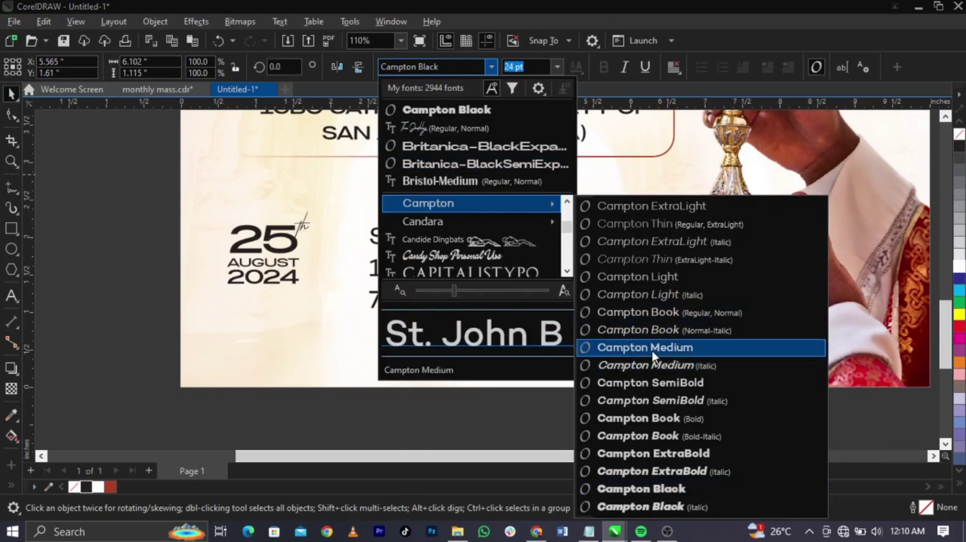
left_click(652, 356)
Shrink the venue text to about 15.15 pt and position it closer to the date, raising both slightly on the page.
left_click_drag(803, 313, 646, 314)
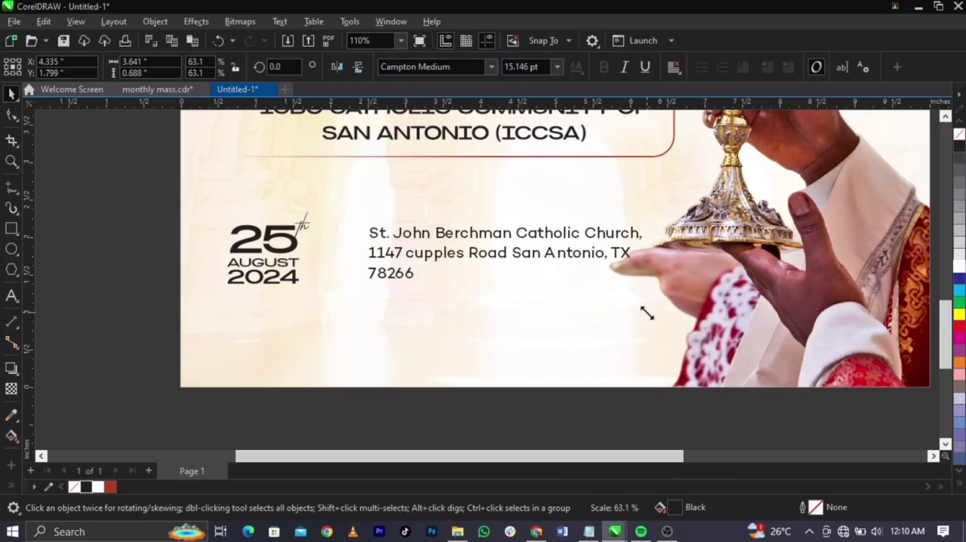
left_click_drag(603, 262, 571, 256)
left_click_drag(111, 194, 674, 315)
left_click_drag(531, 253, 530, 233)
left_click(561, 271)
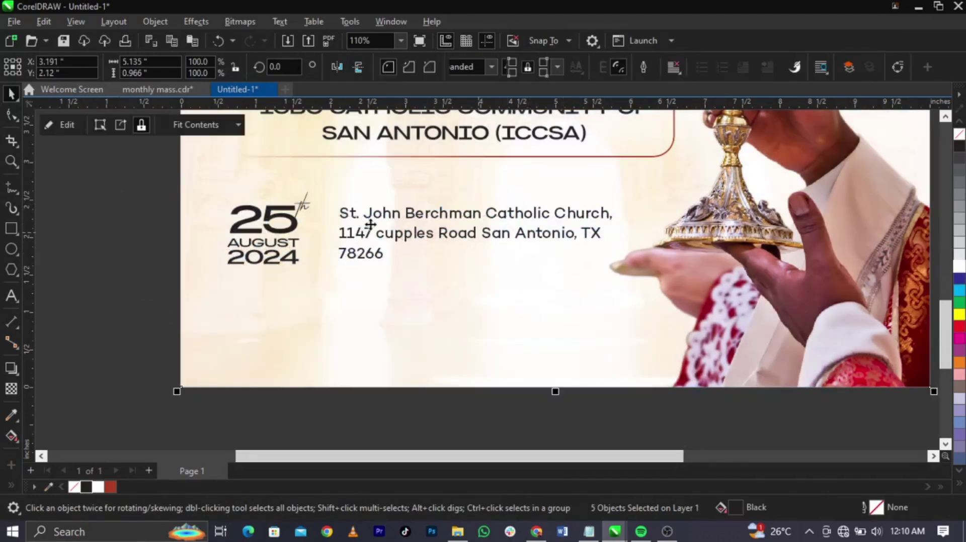
Draw a vertical hairline divider about 0.73 in tall between the date block and the venue text.
scroll(318, 226, "up", 3)
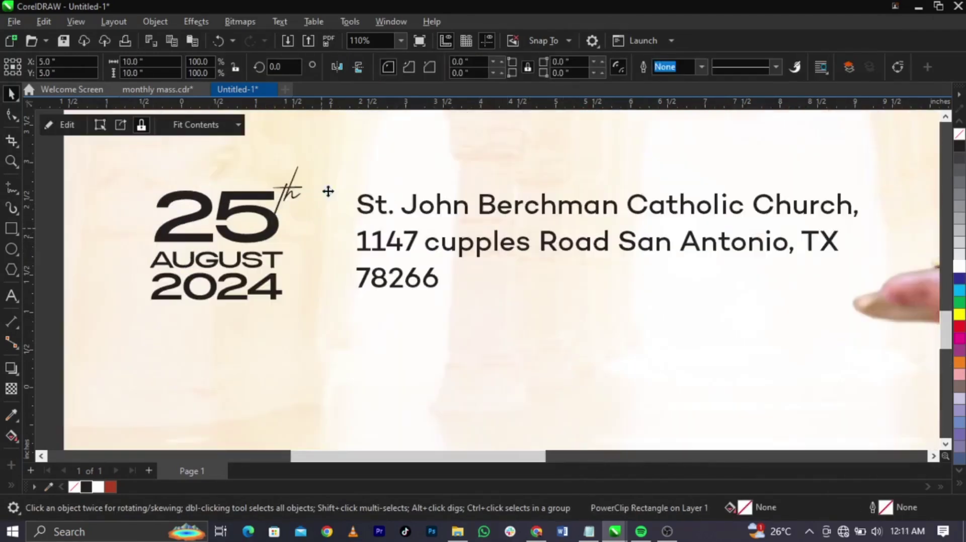
left_click(9, 189)
left_click(331, 197)
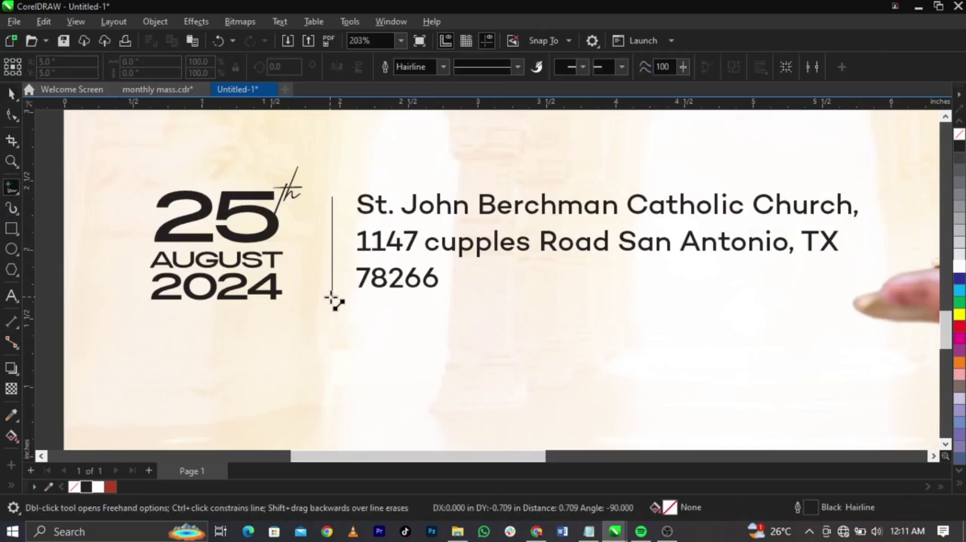
scroll(384, 289, "down", 2)
key("space")
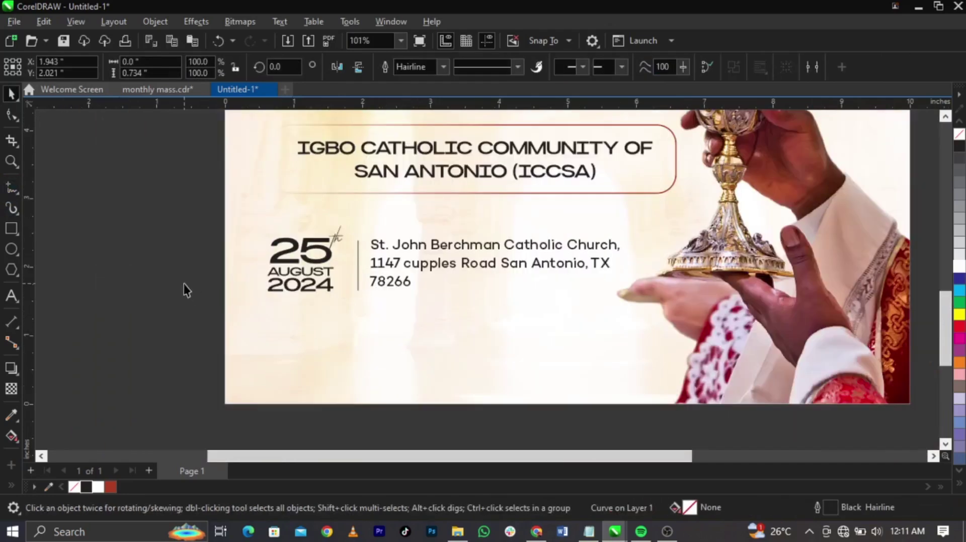
Delete the empty lines above the contact details beside the page and color that text black.
scroll(272, 302, "down", 2)
left_click(696, 273)
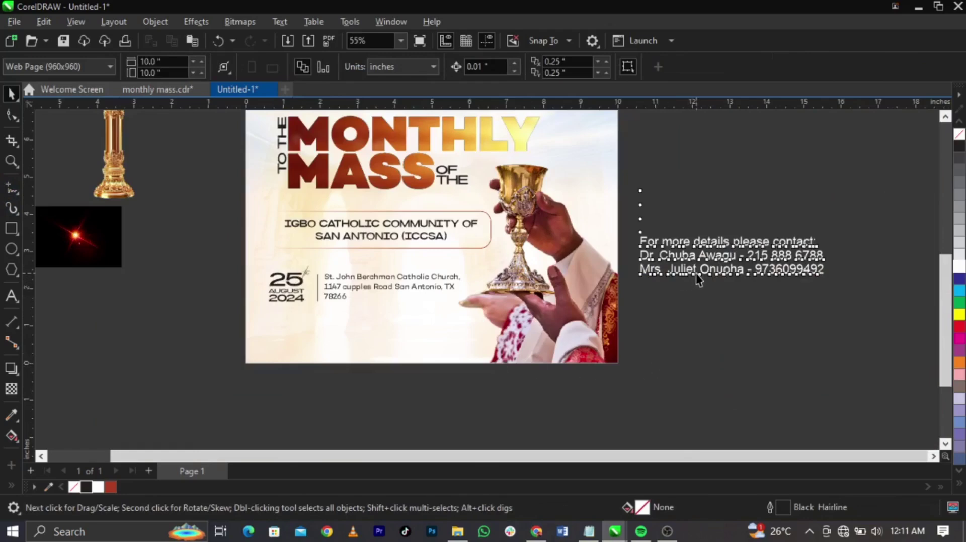
double_click(696, 273)
left_click(639, 243)
key("BackSpace")
key("BackSpace")
key("BackSpace")
key("BackSpace")
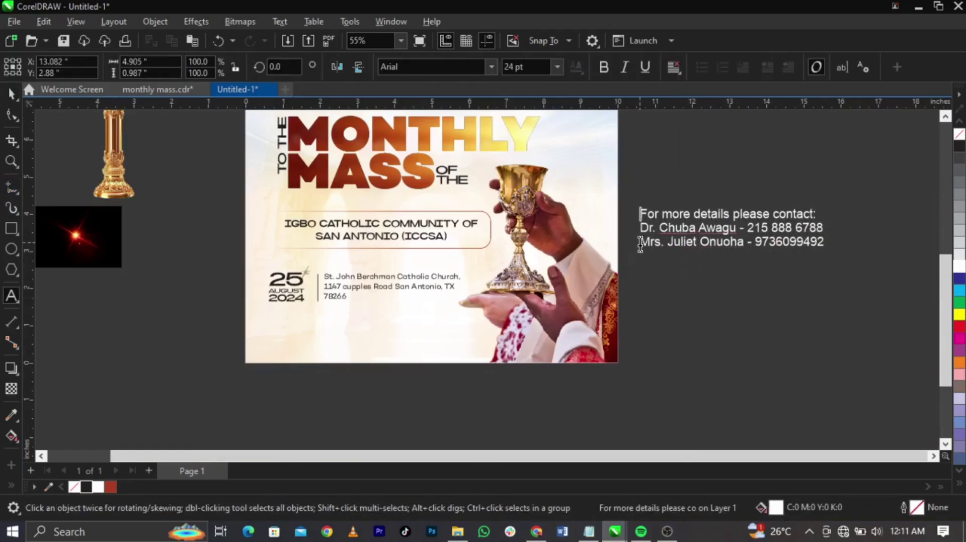
key("ctrl+space")
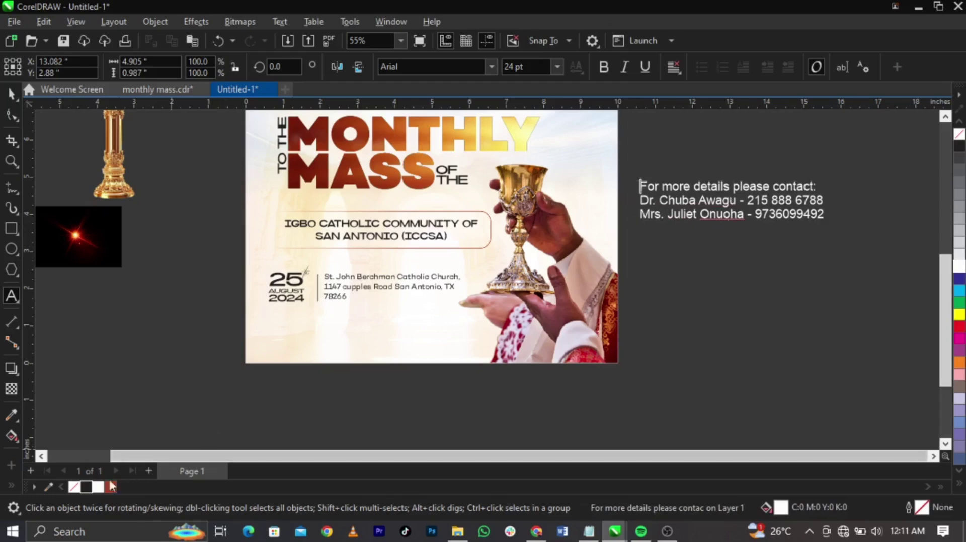
Move the contact details onto the flyer beneath the date and venue, and shrink them to about 17.27 pt.
left_click_drag(712, 216, 339, 349)
left_click_drag(206, 252, 605, 392)
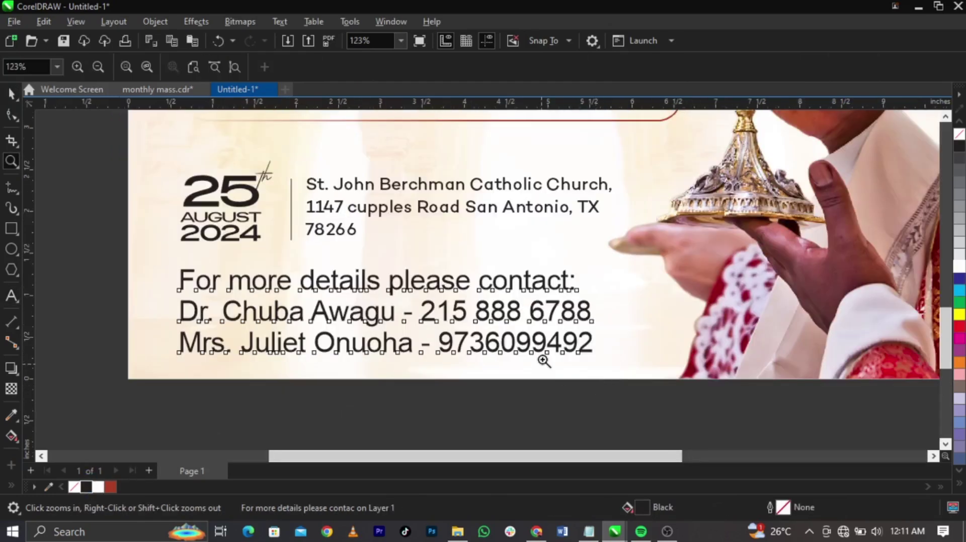
key("space")
left_click_drag(568, 358, 496, 335)
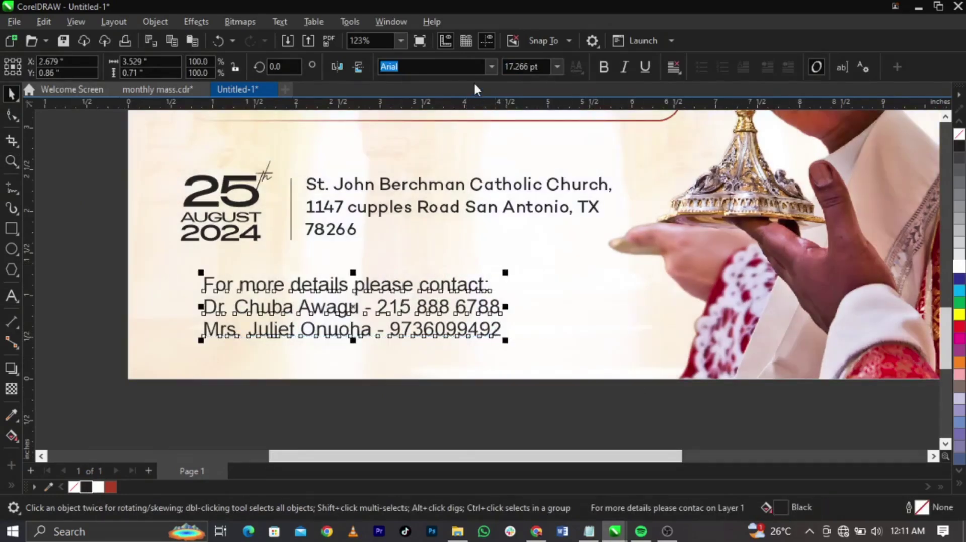
Set the contact details in Britanica-BlackExpanded and reduce them to about 15.46 pt.
left_click(490, 68)
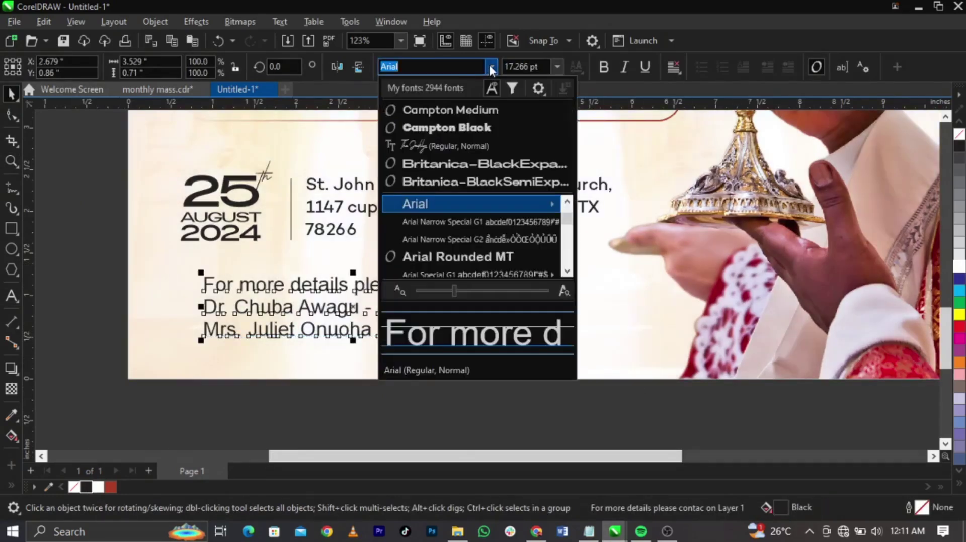
left_click(472, 164)
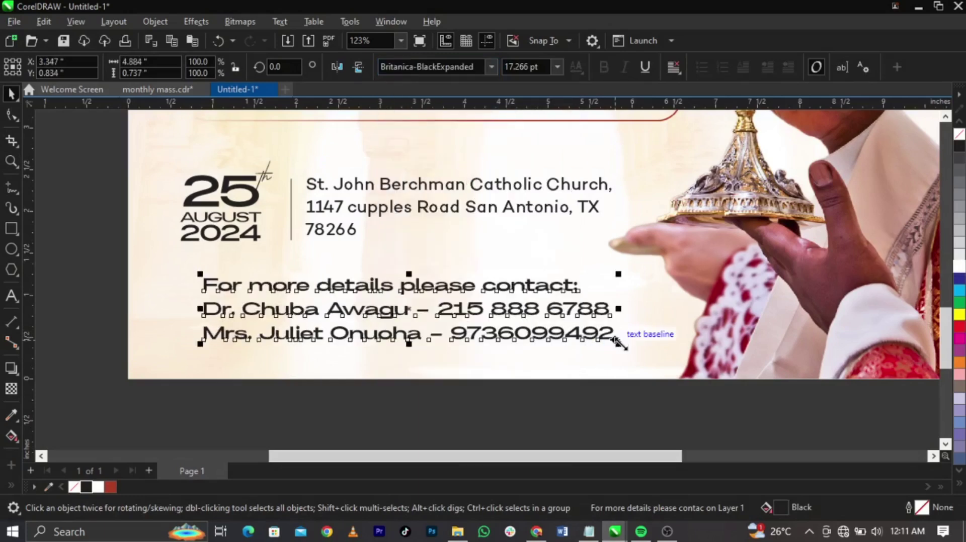
left_click_drag(621, 349, 578, 345)
Adjust the spacing after both contact names so the dashes before the phone numbers line up.
double_click(397, 307)
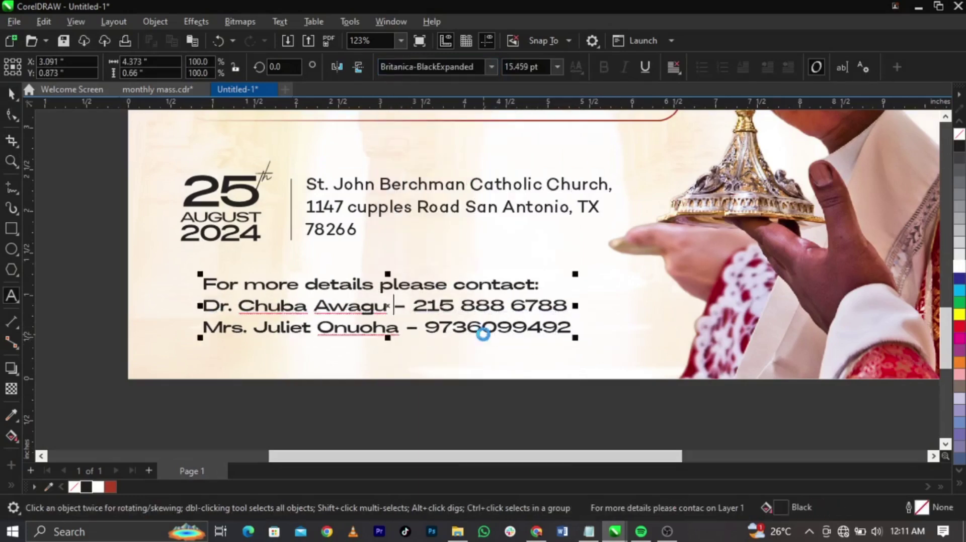
left_click(408, 329)
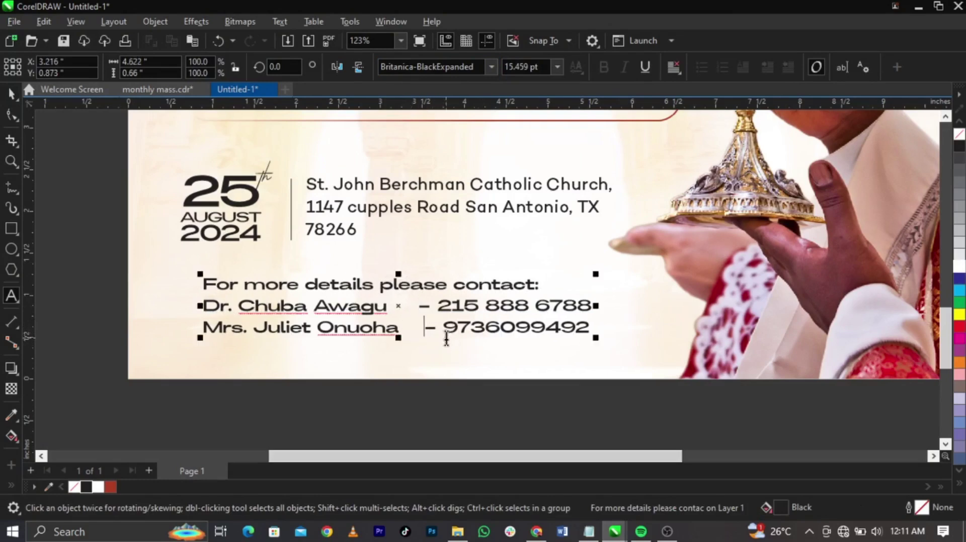
key("BackSpace")
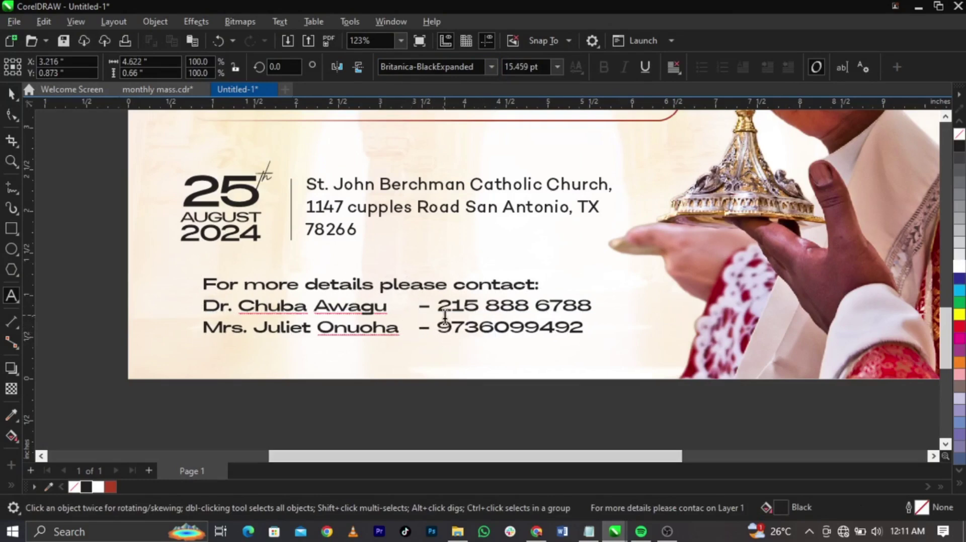
Change the line "For more details please contact:" to uppercase.
left_click_drag(552, 285, 190, 286)
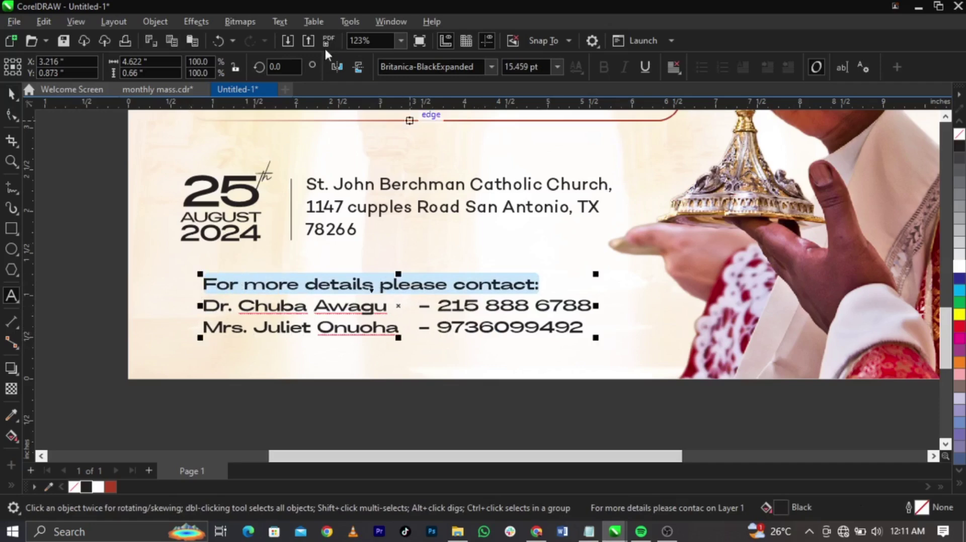
left_click(282, 21)
left_click(319, 318)
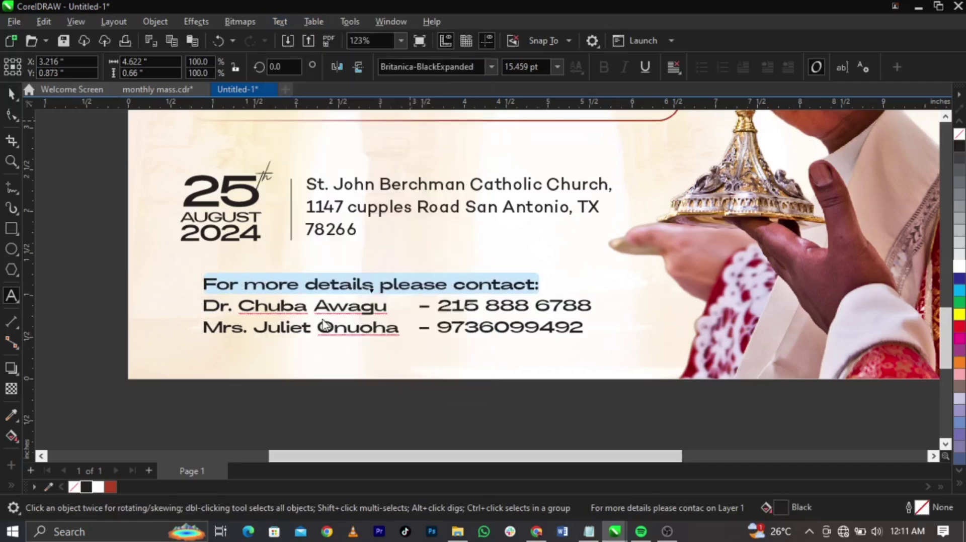
left_click(439, 251)
left_click(457, 309)
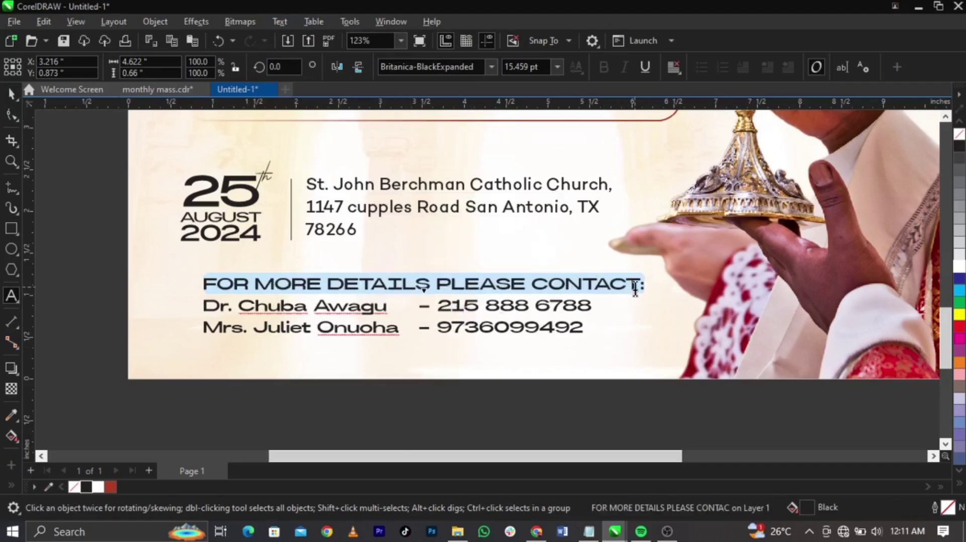
Cut "FOR MORE DETAILS PLEASE CONTACT:" into a separate text object and place it directly above the contact names.
key("ctrl+x")
left_click(277, 352)
key("ctrl+v")
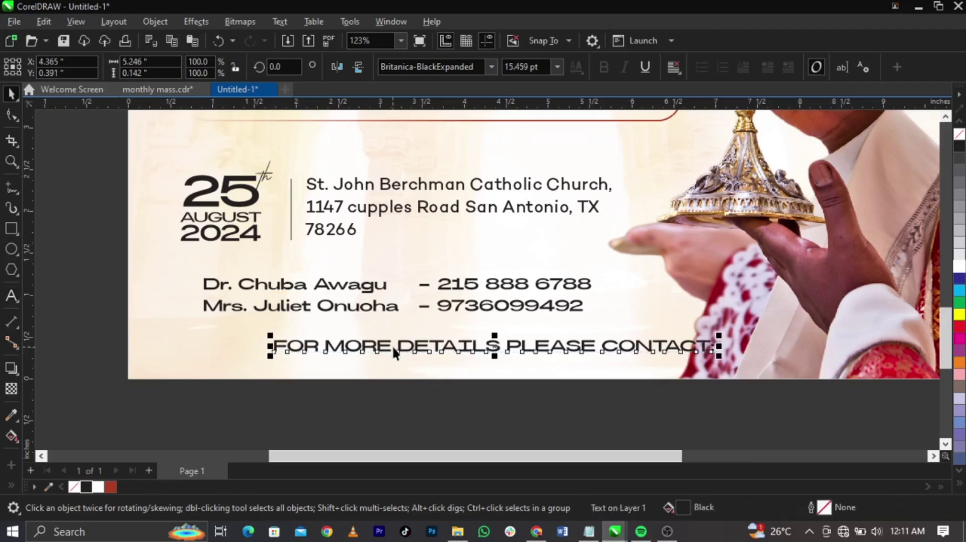
left_click_drag(395, 354, 328, 274)
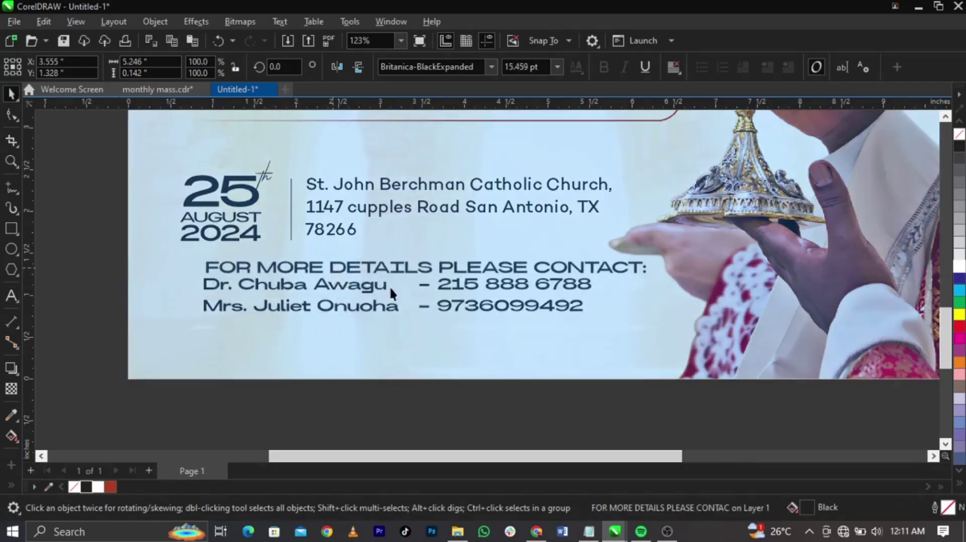
Reduce the contact heading line to about 12.3 pt and fill it with the dark red C21 M87 Y100 K16.
left_click_drag(648, 282, 559, 278)
left_click(417, 360)
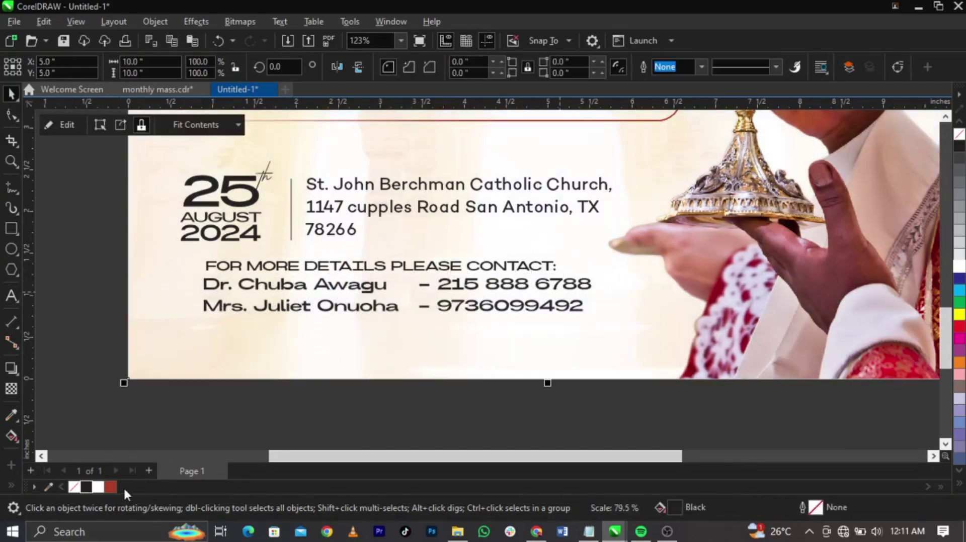
left_click(79, 326)
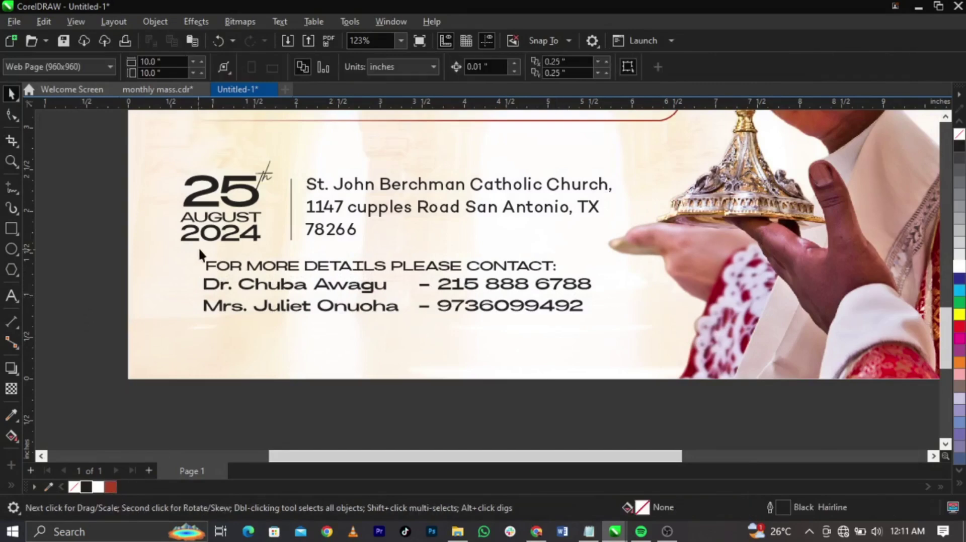
left_click(233, 270)
left_click(113, 485)
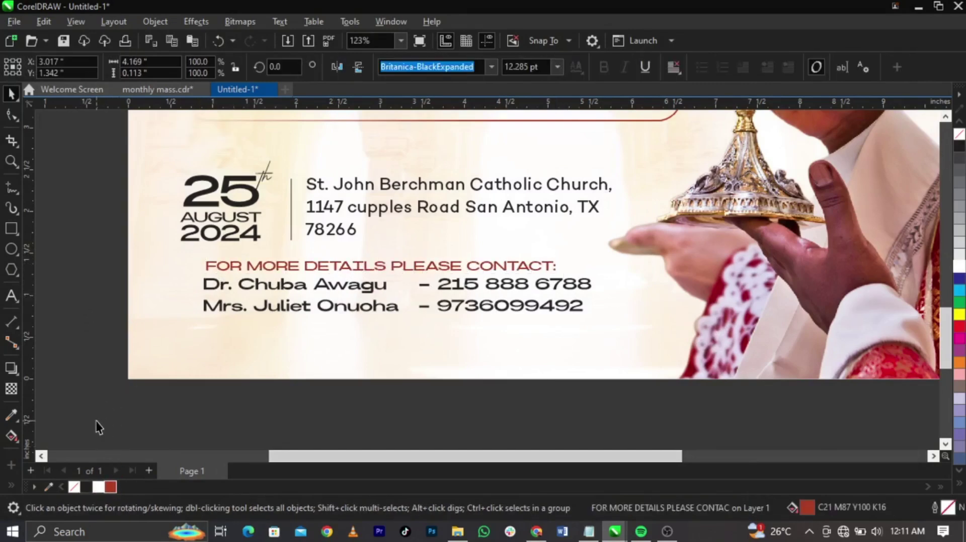
Move the contact heading and contact names together farther below the date, lining them up with its left edge.
left_click_drag(96, 420, 659, 249)
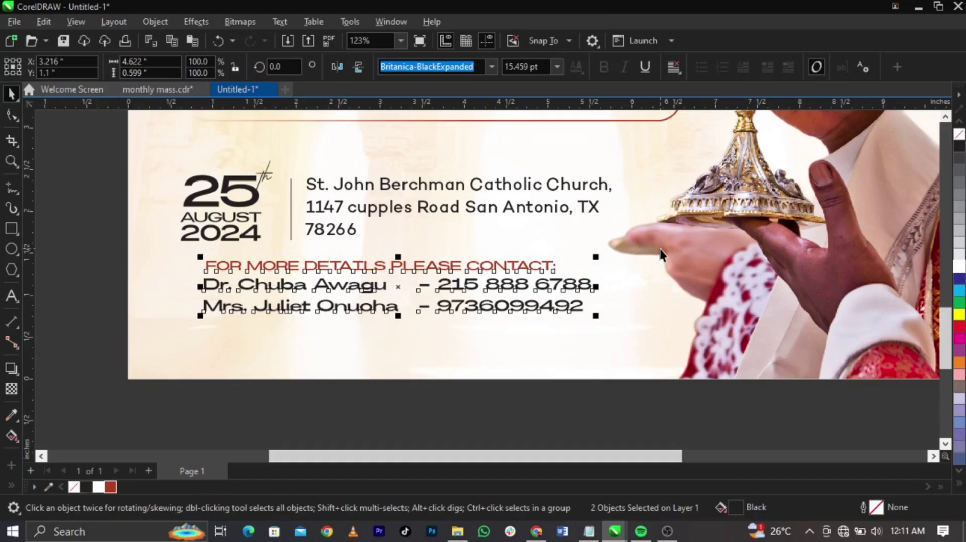
left_click_drag(511, 288, 485, 316)
left_click(551, 393)
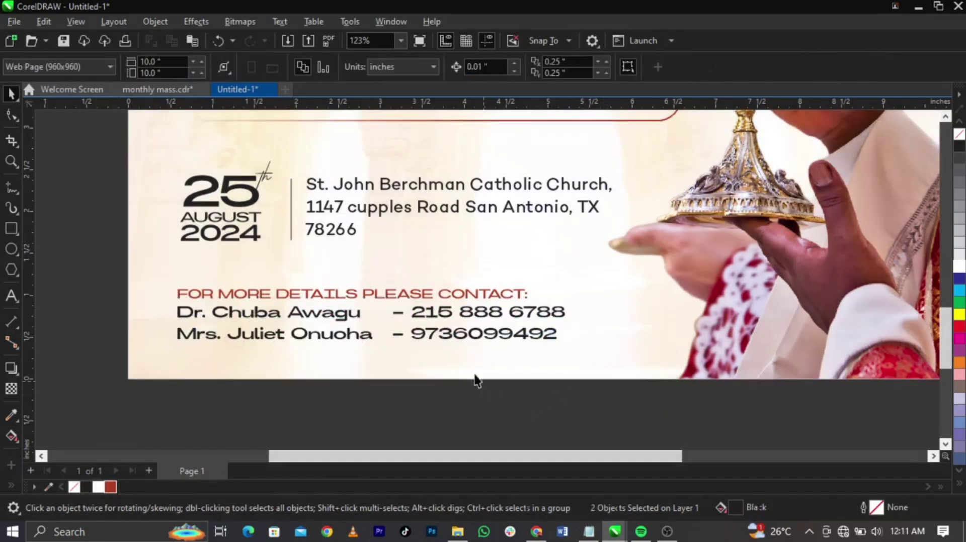
Move the golden pillar image onto the flyer's right edge and enlarge it to about 4.5 by 8.5 inches.
scroll(499, 369, "down", 2)
scroll(402, 390, "down", 2)
key("z")
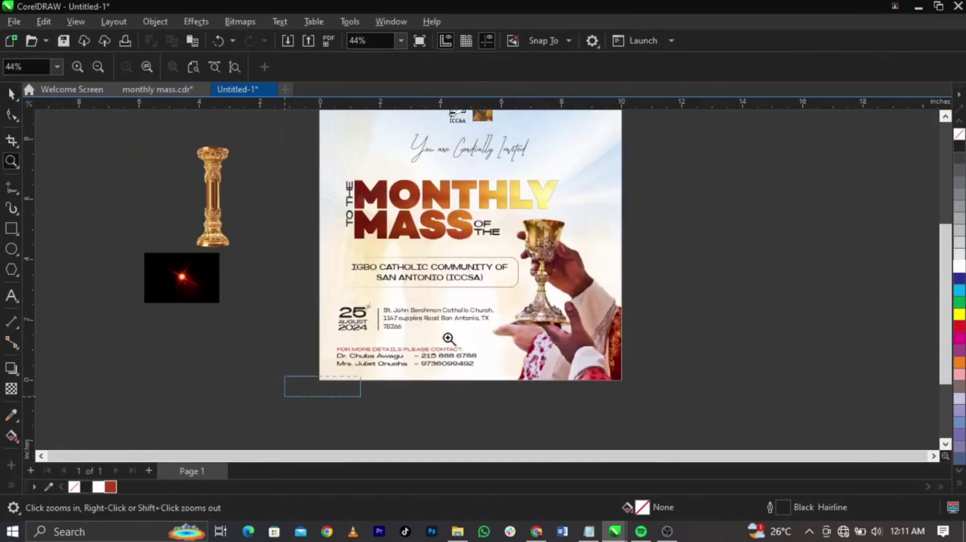
key("space")
left_click(237, 236)
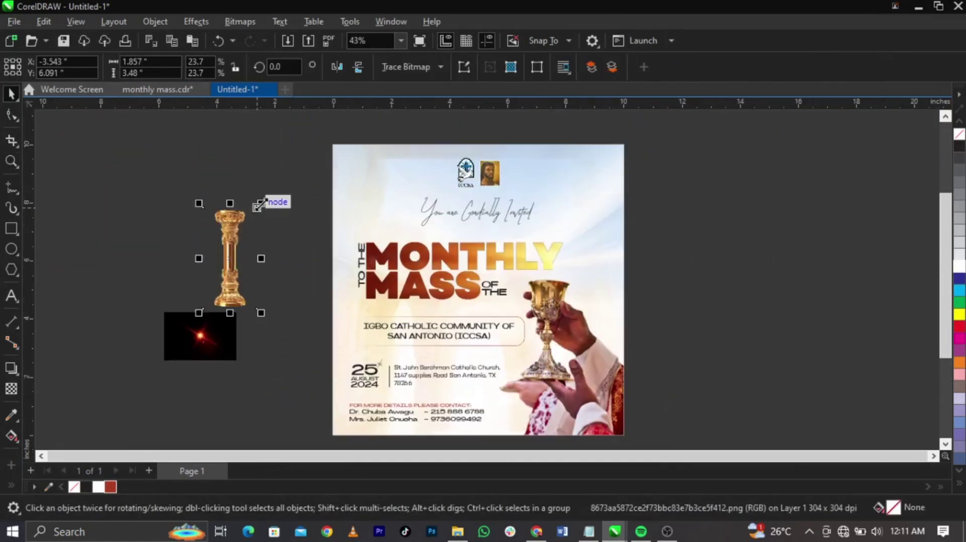
left_click_drag(254, 205, 633, 284)
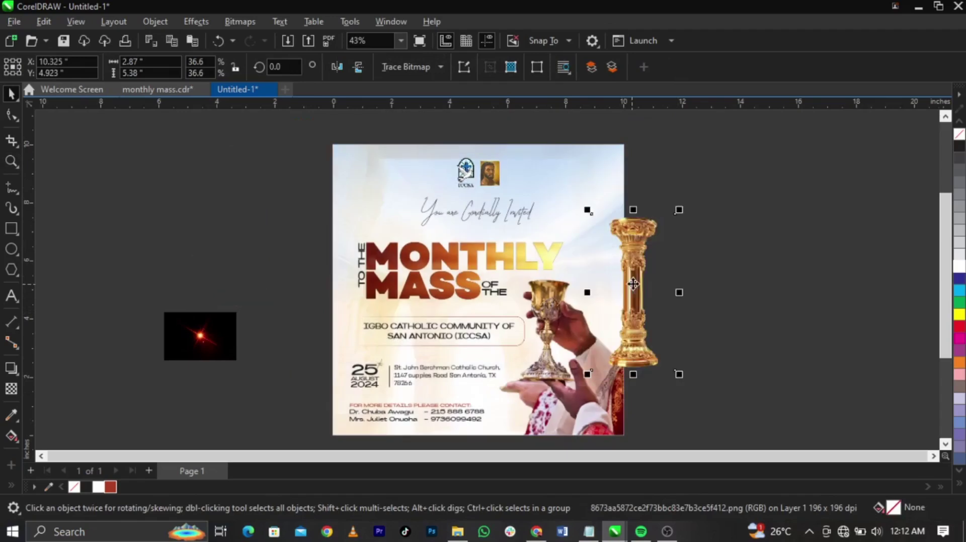
left_click_drag(678, 383, 703, 420)
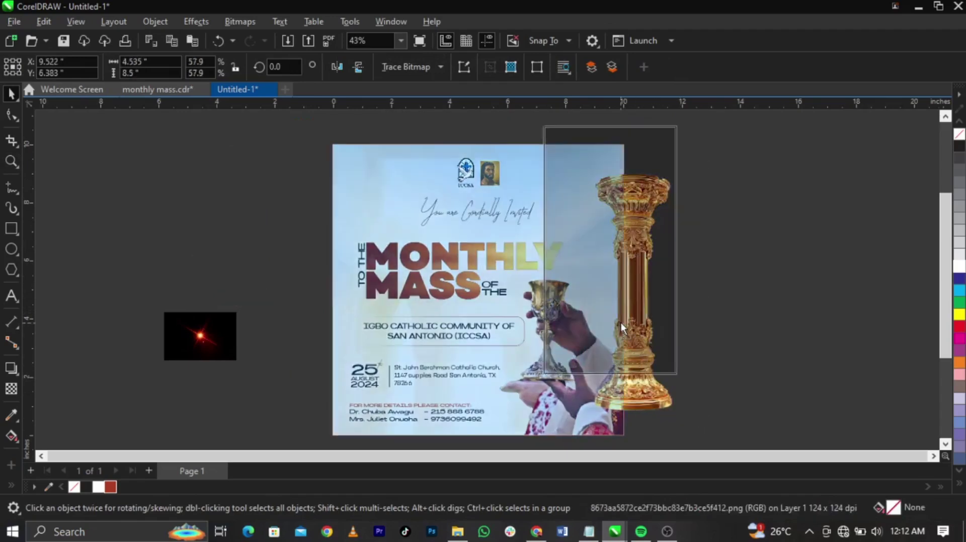
Rotate the pillar about 12.2 degrees, enlarge it to about 72% scale, and position it over the flyer's right edge.
left_click(664, 376)
left_click_drag(684, 379, 655, 373)
left_click(652, 349)
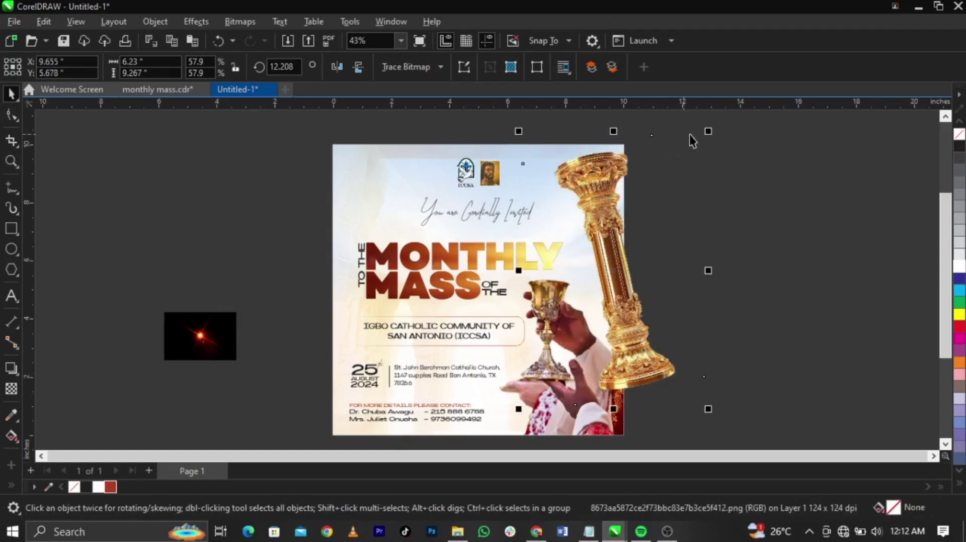
left_click_drag(707, 131, 732, 117)
left_click_drag(624, 363, 623, 362)
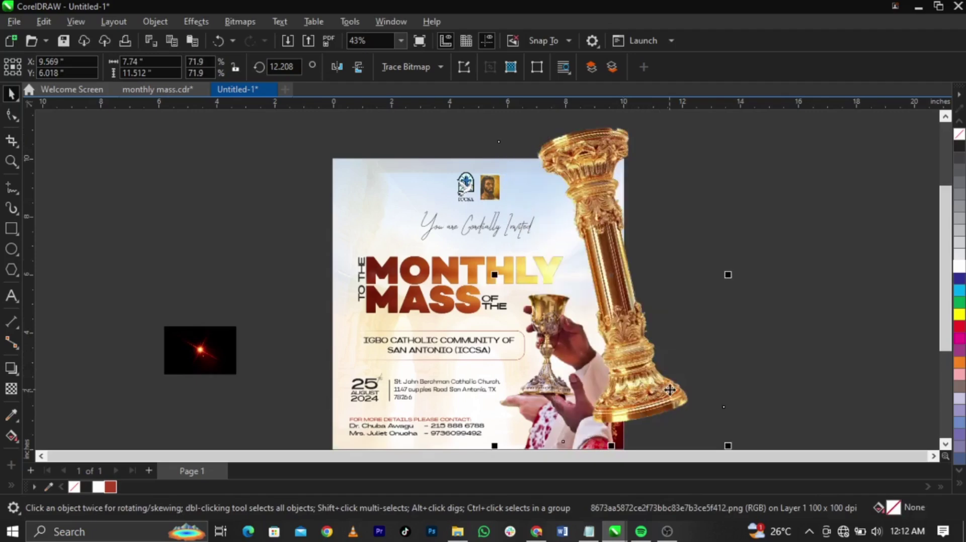
PowerClip the tilted pillar inside the flyer's background rectangle.
right_click(643, 366)
left_click(684, 307)
left_click(374, 238)
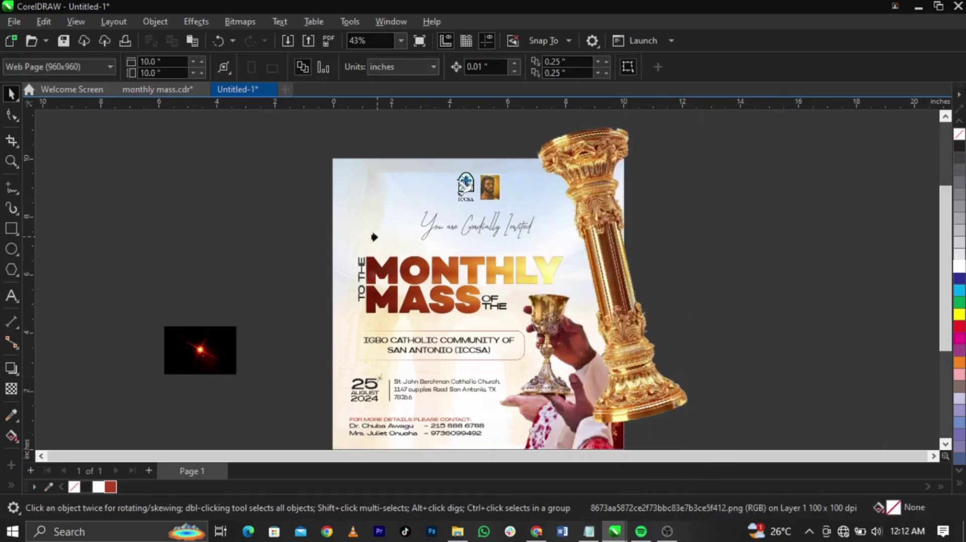
Open the background PowerClip for editing and send the pillar behind the hands holding the chalice.
right_click(353, 215)
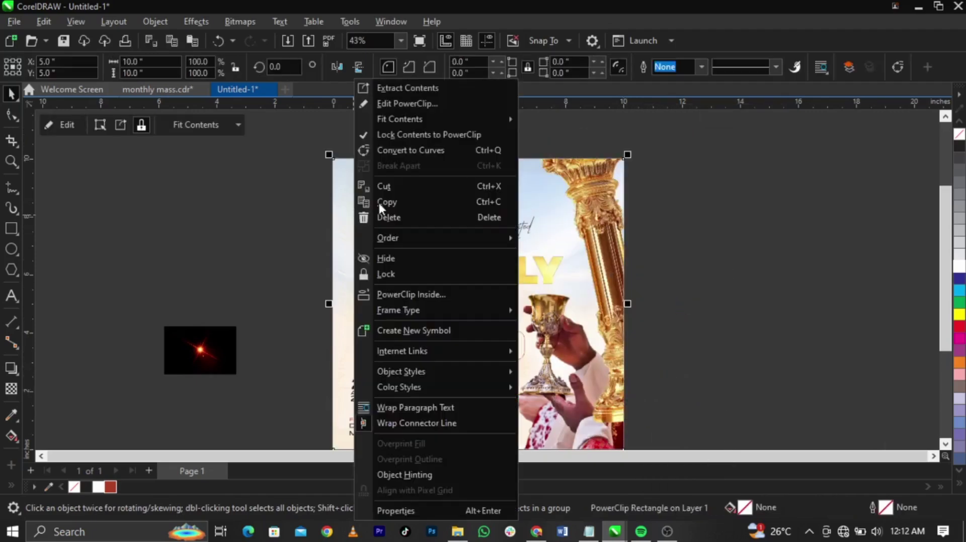
left_click(396, 105)
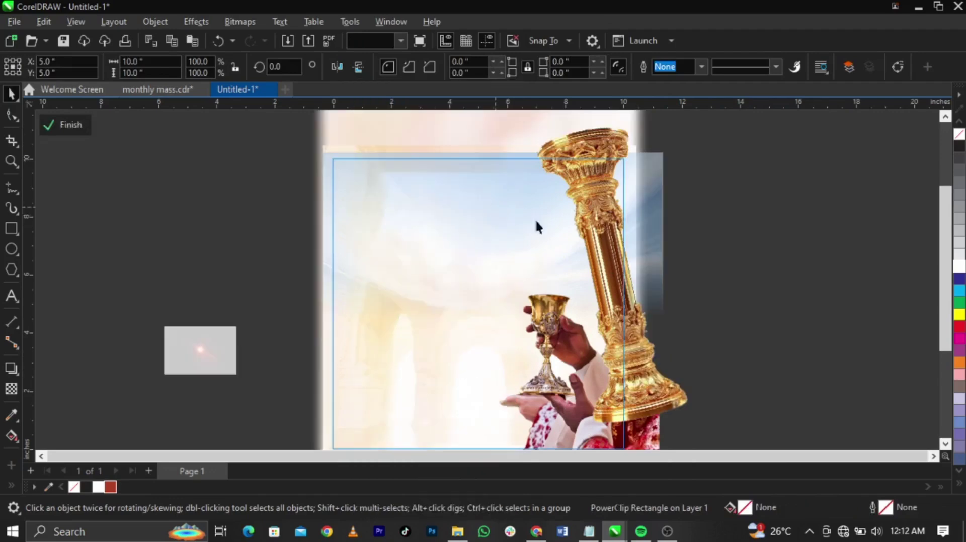
left_click(588, 229)
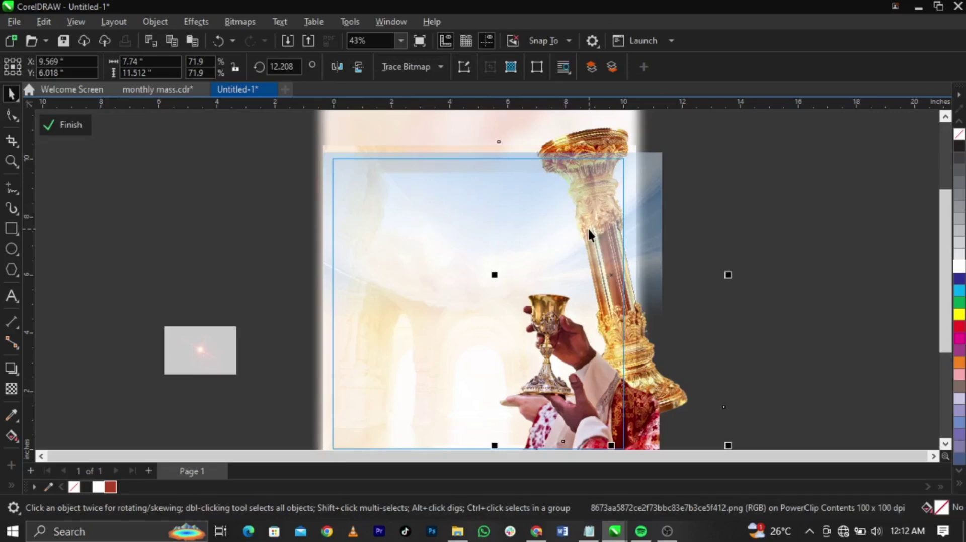
key("Delete")
key("ctrl+z")
Apply a linear fountain transparency to the pillar so it fades out from its middle towards its top.
scroll(635, 150, "down", 3)
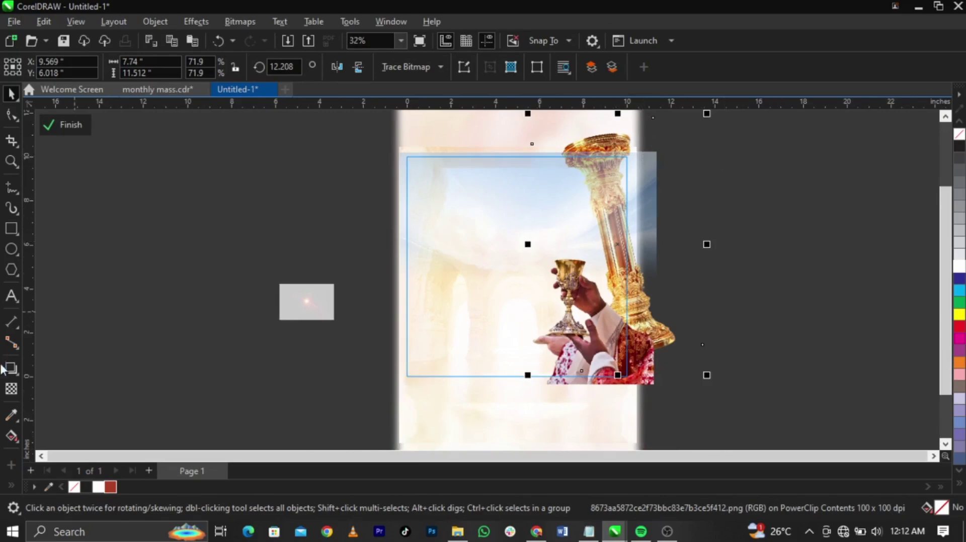
left_click(11, 390)
left_click_drag(626, 272, 591, 151)
left_click_drag(626, 272, 626, 285)
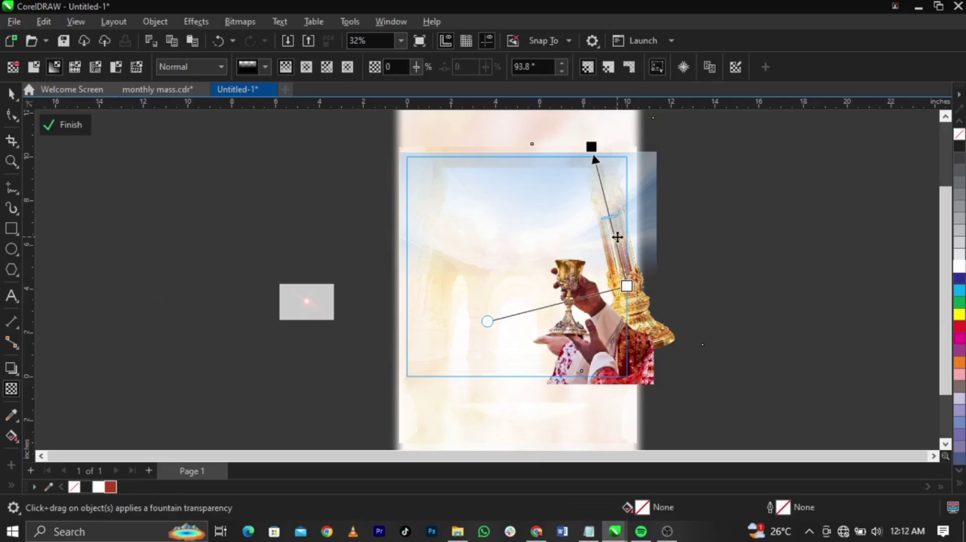
left_click(701, 346)
Enlarge the faded pillar to about 8.3 by 12.4 inches, shift it slightly outward, and finish editing the PowerClip.
key("space")
left_click(664, 328)
left_click(670, 332)
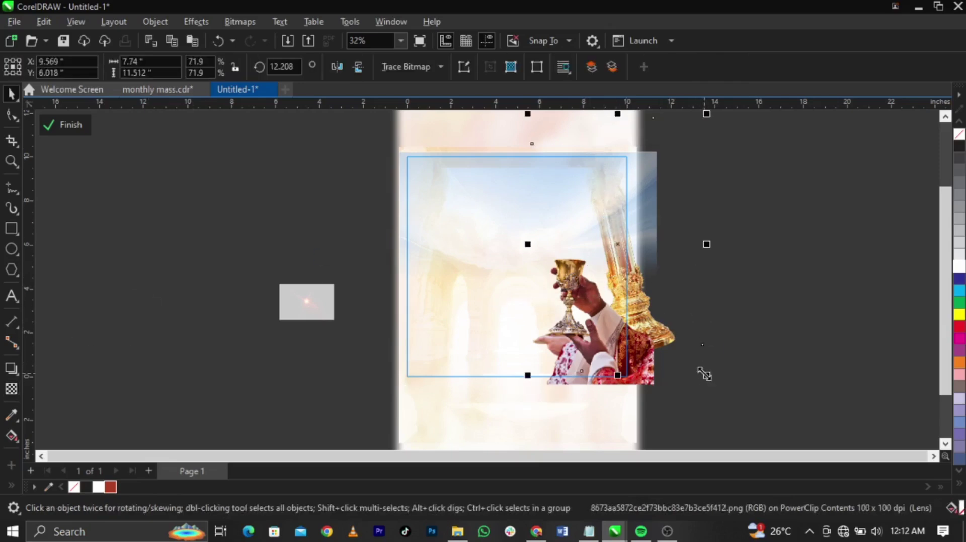
left_click_drag(704, 374, 719, 394)
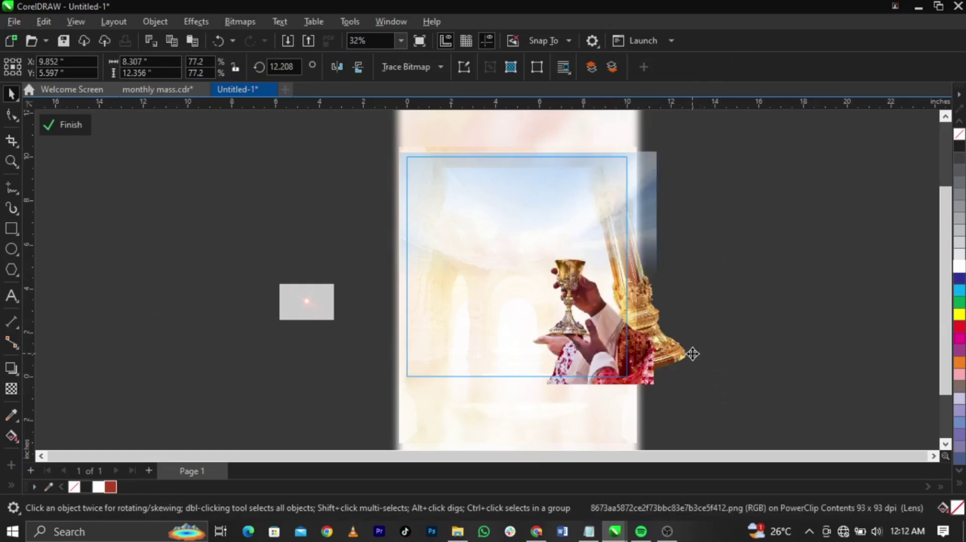
left_click_drag(692, 354, 691, 357)
left_click(784, 358, "ctrl")
left_click(816, 352)
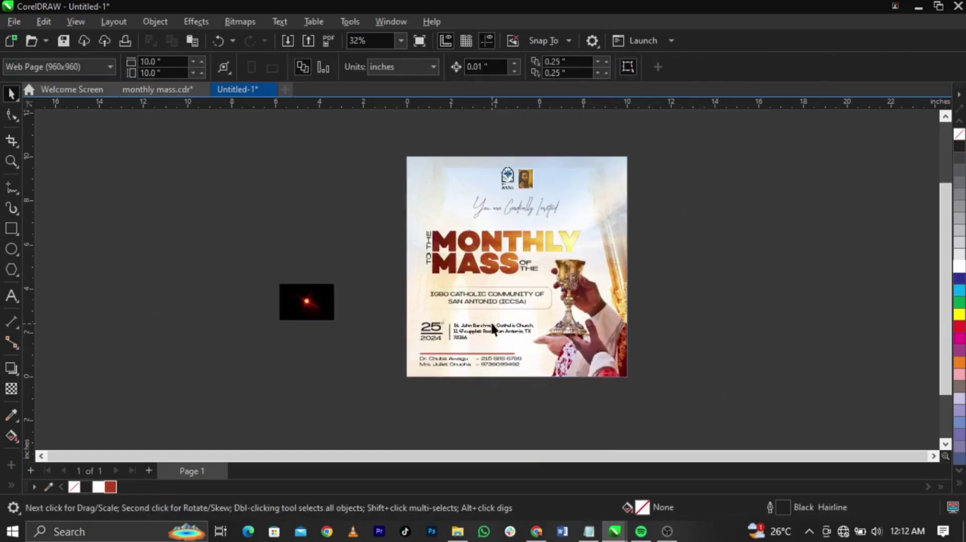
Move the lens flare image closer to the flyer and fade its top edge with a linear transparency.
scroll(491, 329, "up", 2)
left_click_drag(248, 312, 349, 304)
scroll(319, 250, "up", 5)
scroll(319, 250, "up", 1)
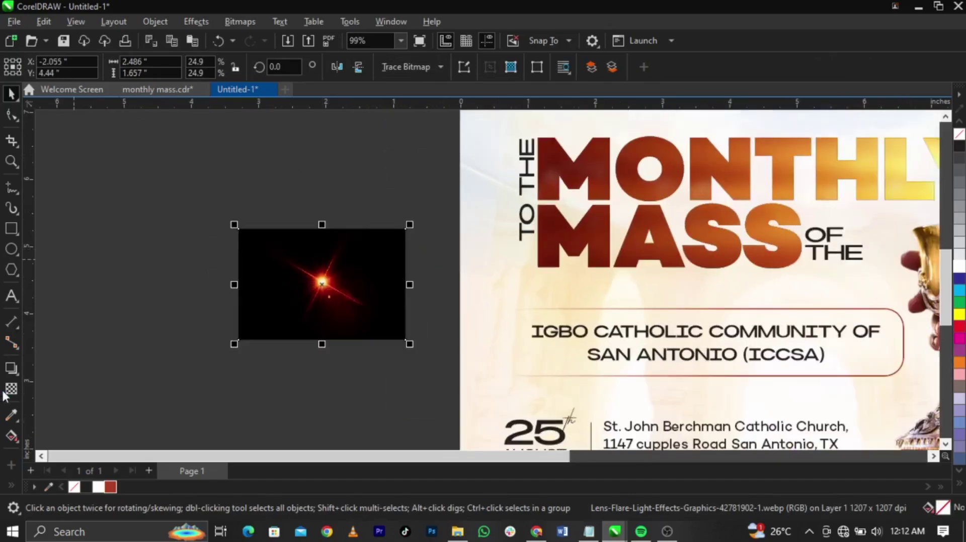
left_click(11, 388)
left_click_drag(325, 268, 326, 234)
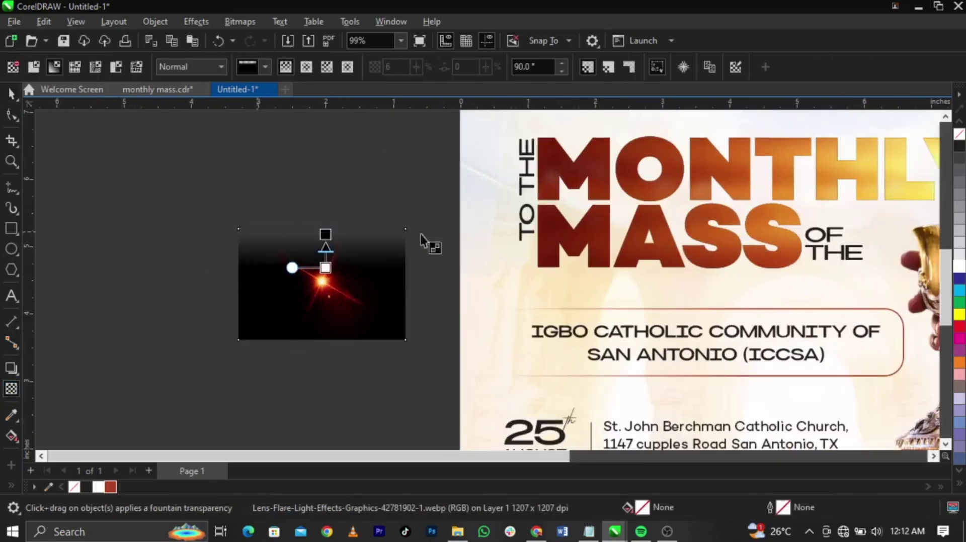
Convert the lens flare to a 300 dpi bitmap in RGB Color (24-bit) with transparent background.
left_click(243, 22)
left_click(250, 35)
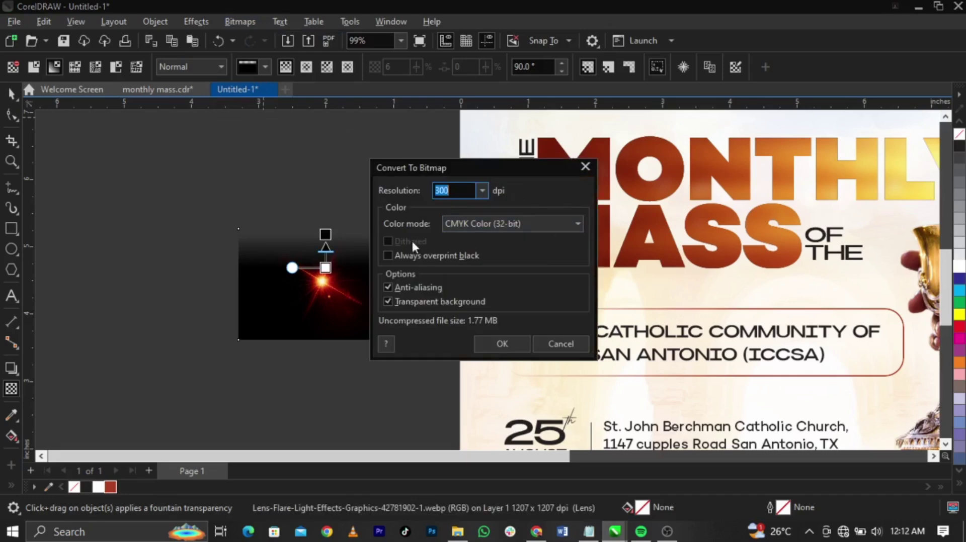
left_click(492, 224)
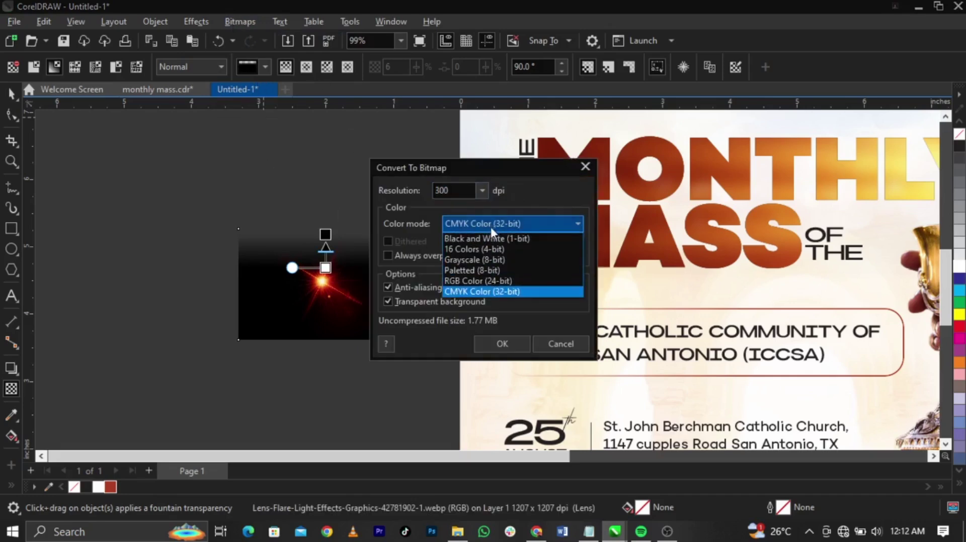
left_click(497, 284)
left_click(502, 343)
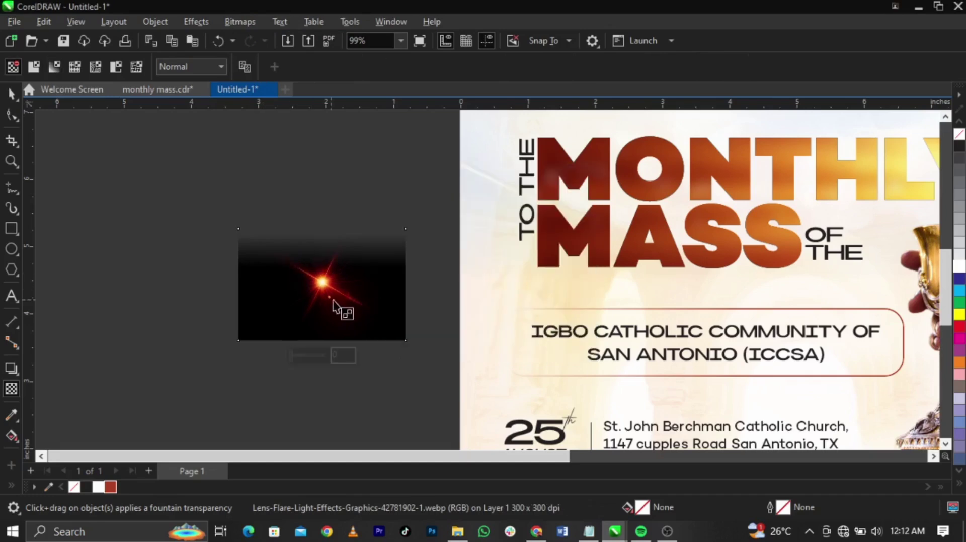
Fade the lens flare's right edge with a linear transparency and convert it to a bitmap again.
left_click_drag(367, 287, 405, 287)
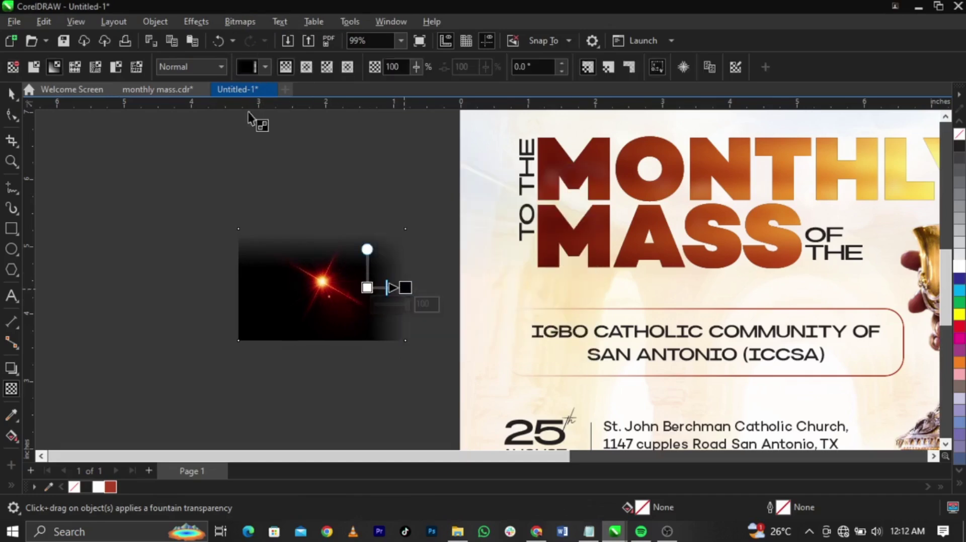
left_click(229, 22)
left_click(247, 38)
left_click(480, 344)
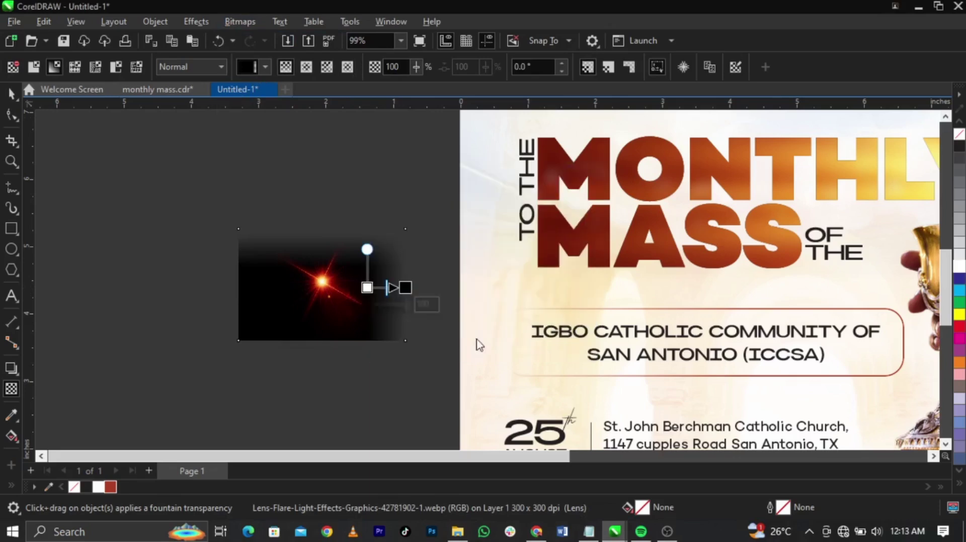
Fade the lens flare's left edge with a linear transparency and convert it to a 300 dpi RGB bitmap.
left_click_drag(289, 290, 245, 290)
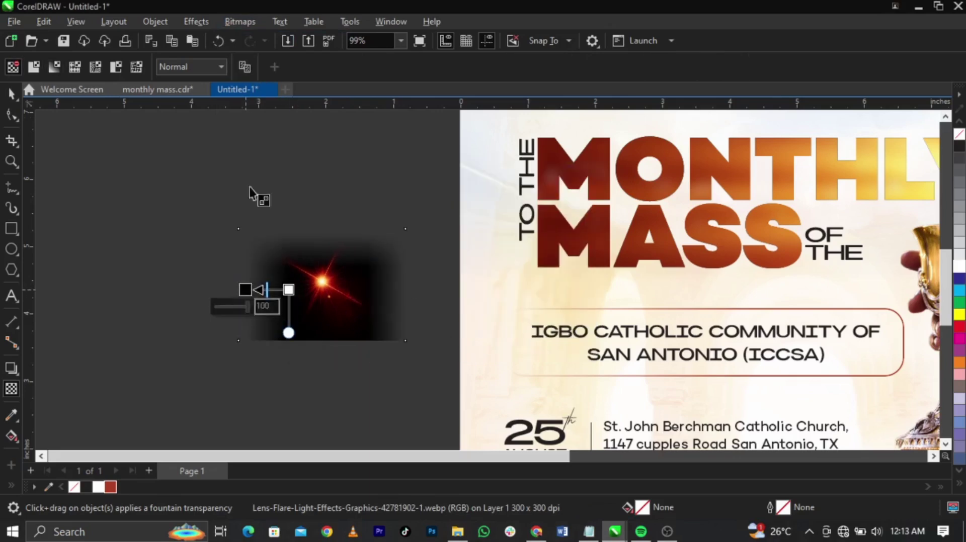
left_click(227, 28)
left_click(246, 39)
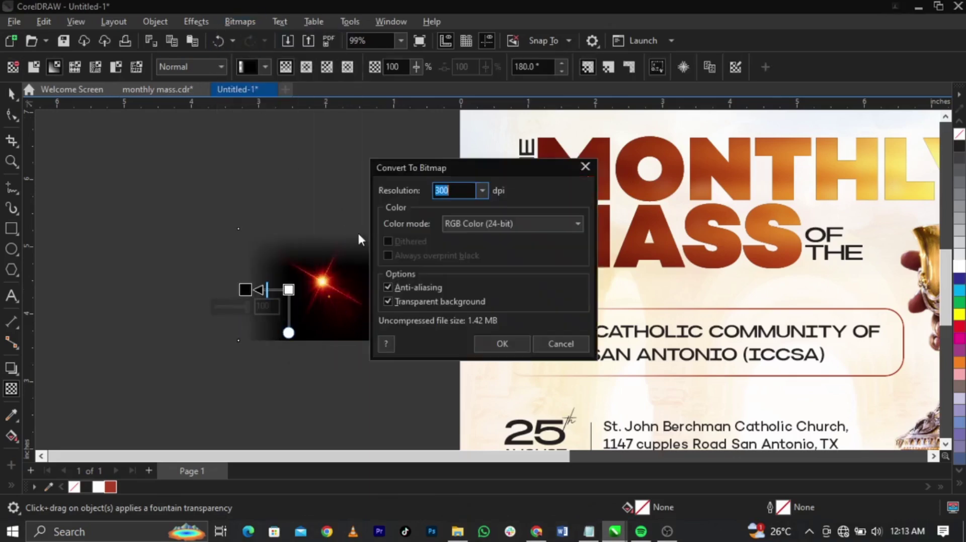
left_click(475, 342)
Fade the lens flare's bottom edge with a linear transparency and set its merge mode to Screen.
left_click_drag(332, 313, 332, 341)
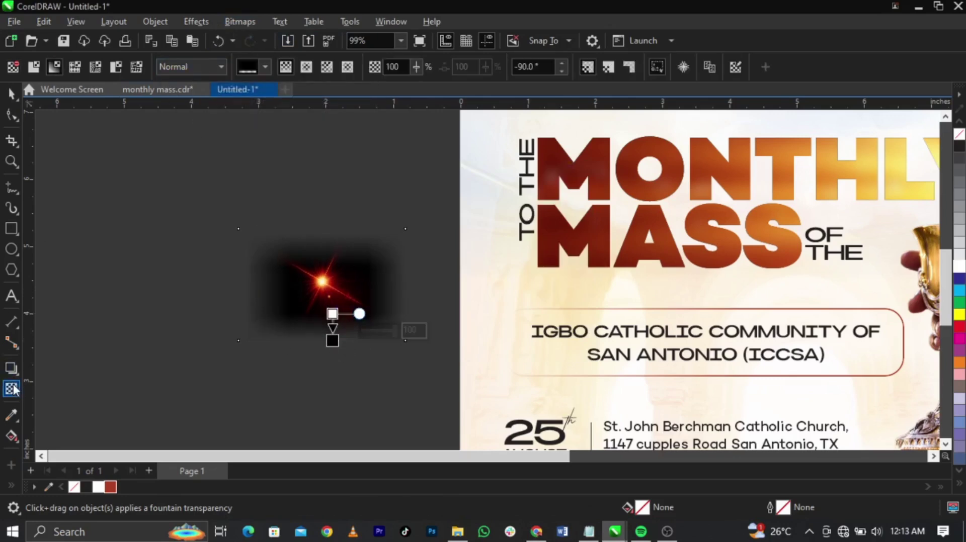
left_click(197, 70)
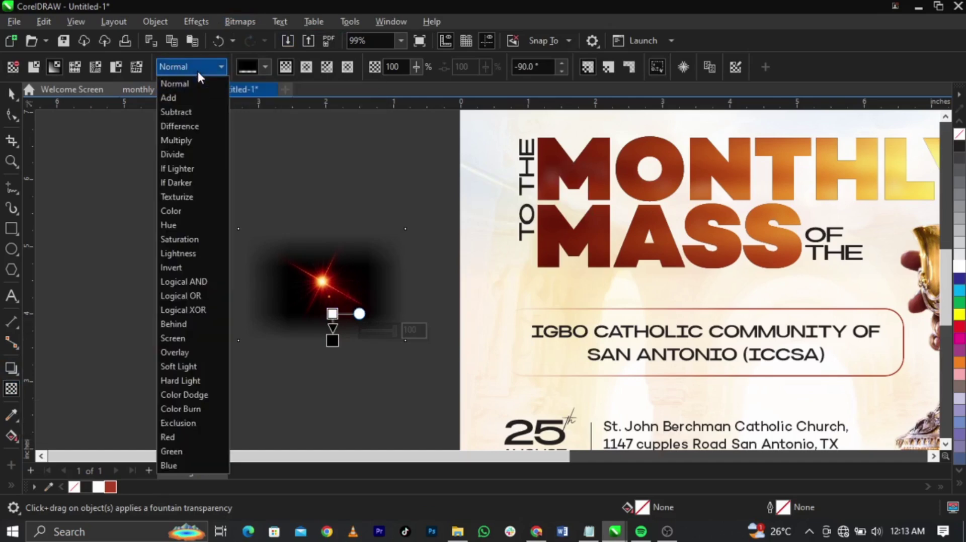
left_click(176, 336)
key("space")
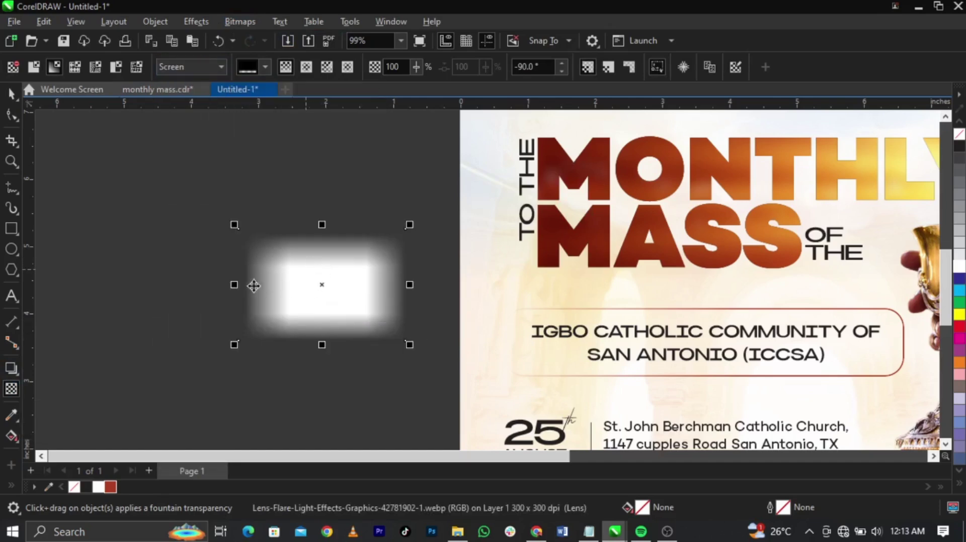
Place the lens flare over the first O of MONTHLY and enlarge it to about 4.6 by 3.1 inches.
left_click_drag(286, 280, 468, 214)
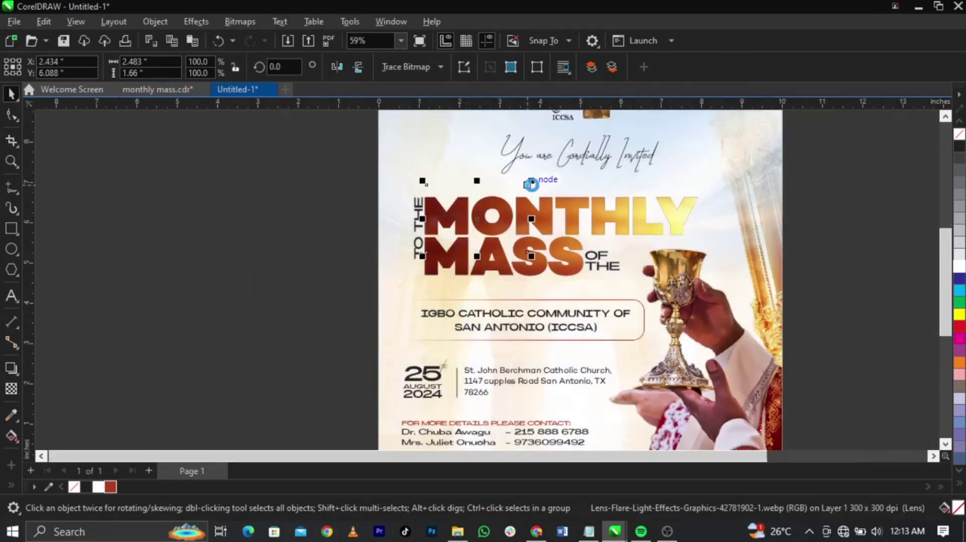
scroll(532, 182, "up", 1)
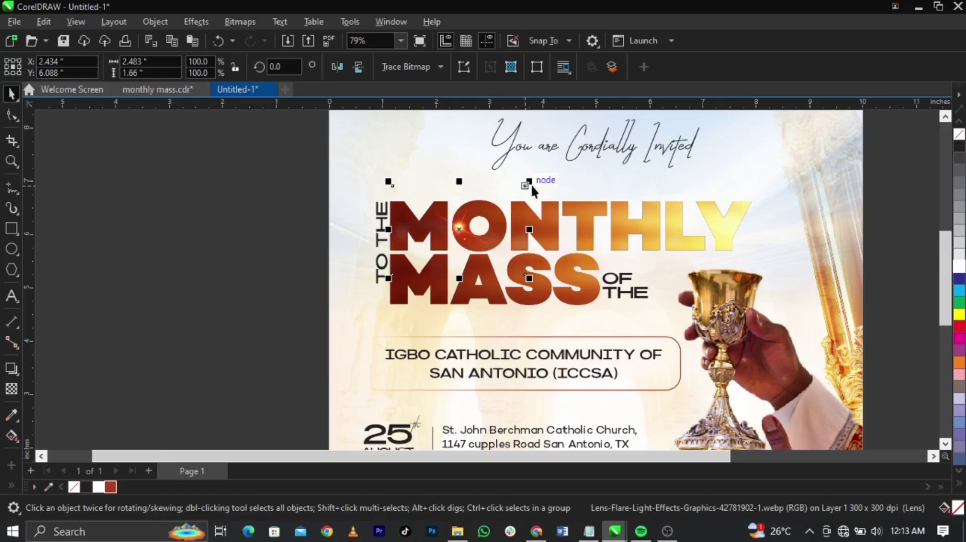
left_click_drag(528, 278, 585, 315)
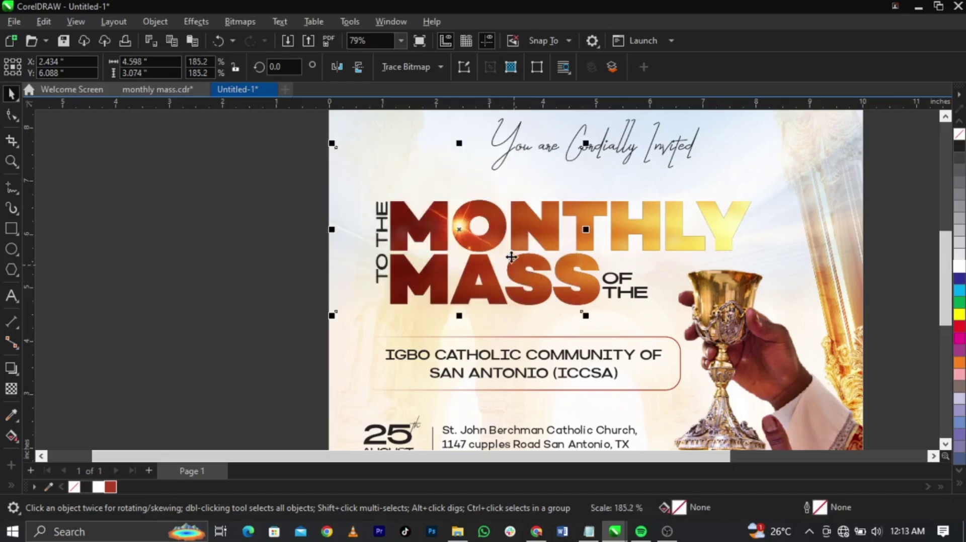
Enlarge the lens flare between the O and N of MONTHLY and place a copy about 6.8 by 4.5 inches on the chalice rim.
left_click_drag(496, 237, 540, 228)
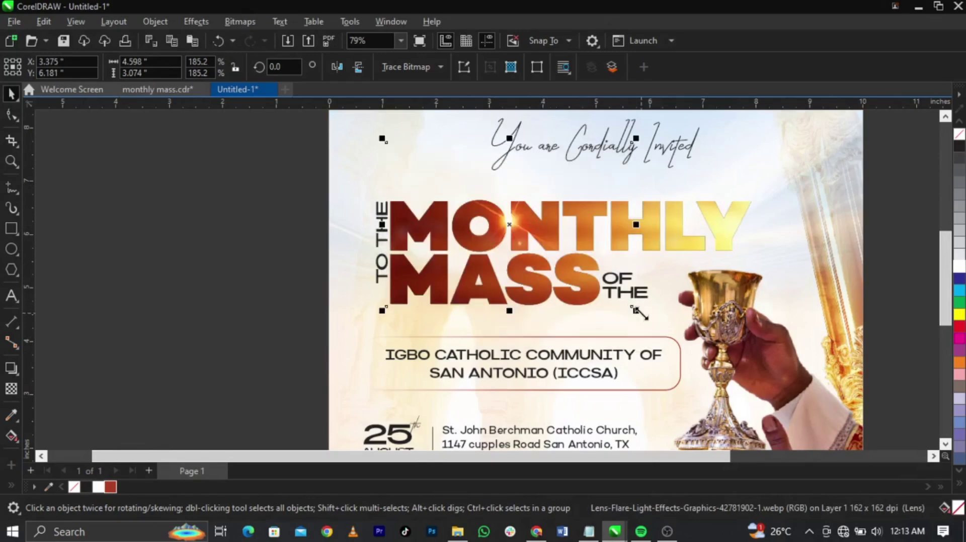
left_click_drag(635, 311, 653, 323)
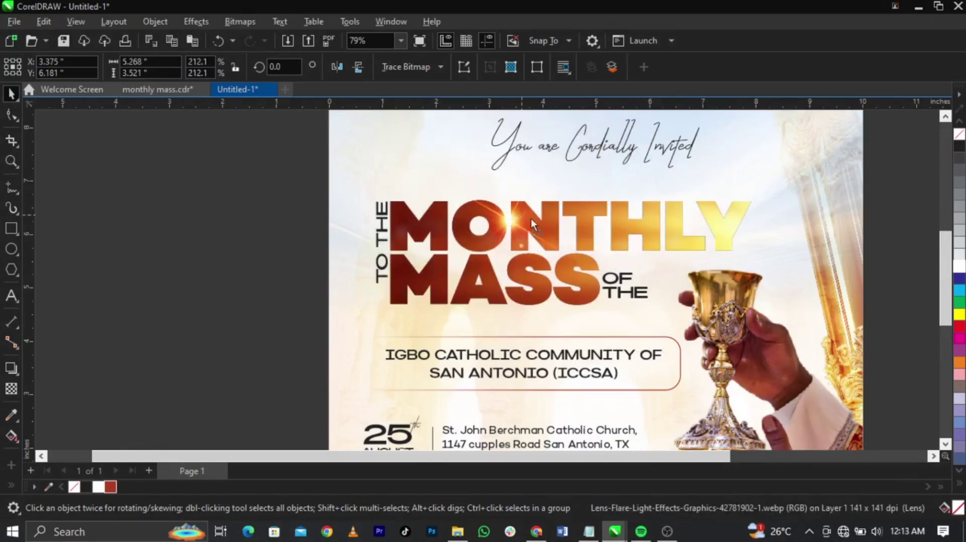
left_click_drag(530, 219, 691, 335)
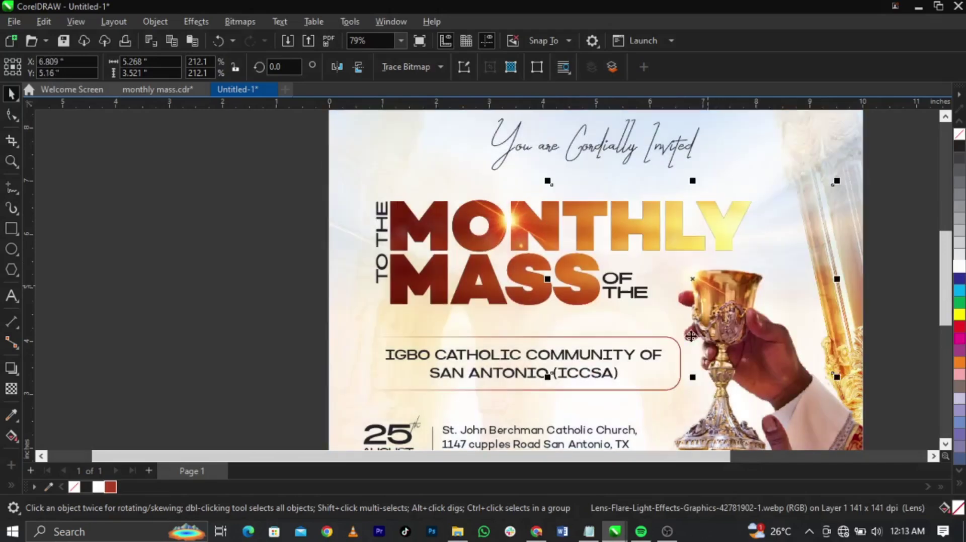
left_click_drag(549, 376, 512, 404)
left_click_drag(733, 298, 739, 299)
Trim the chalice flare's overhanging right side back to the flyer's edge by reshaping its outline nodes.
left_click(11, 115)
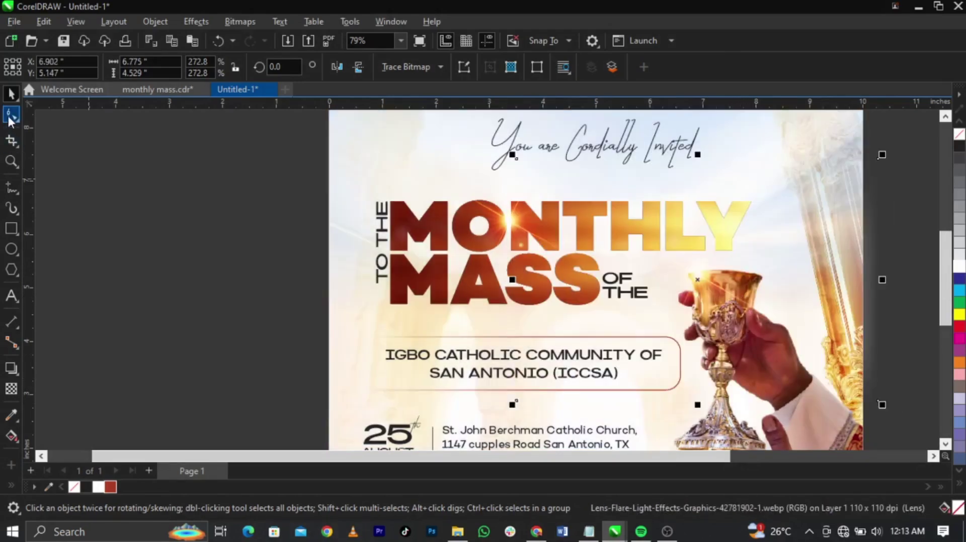
left_click_drag(894, 286, 857, 401)
left_click(317, 326)
key("space")
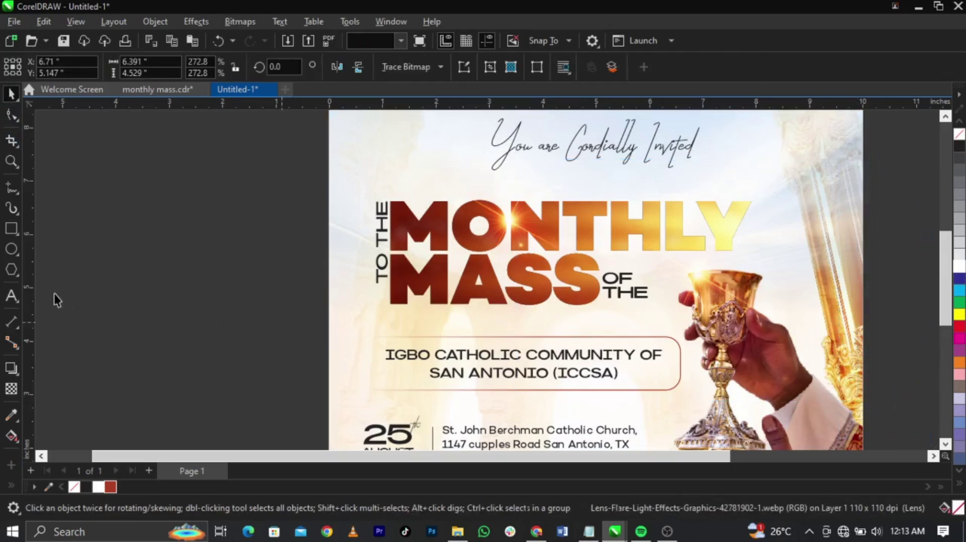
Draw a circle about 2.35 inches in diameter in the empty area beside the flyer.
left_click(9, 249)
left_click_drag(135, 236, 268, 369)
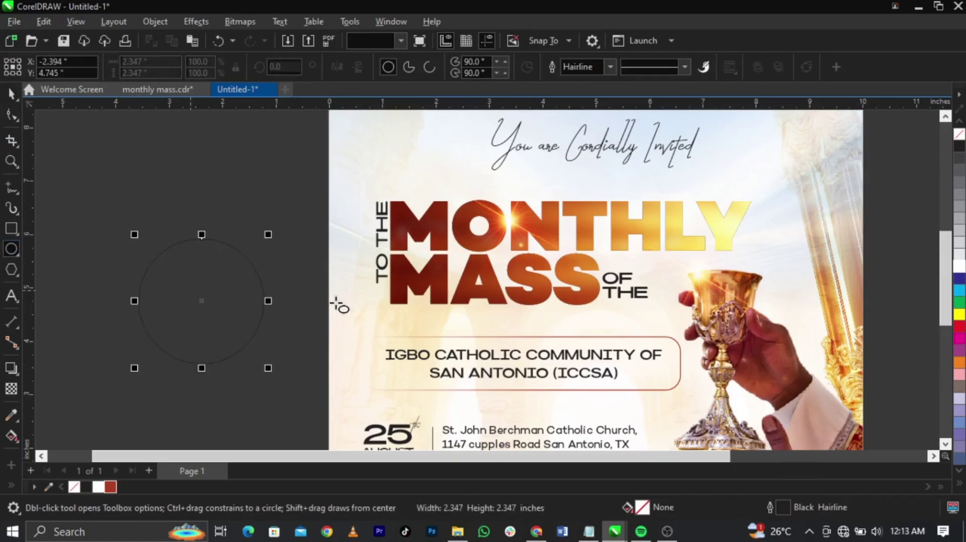
key("space")
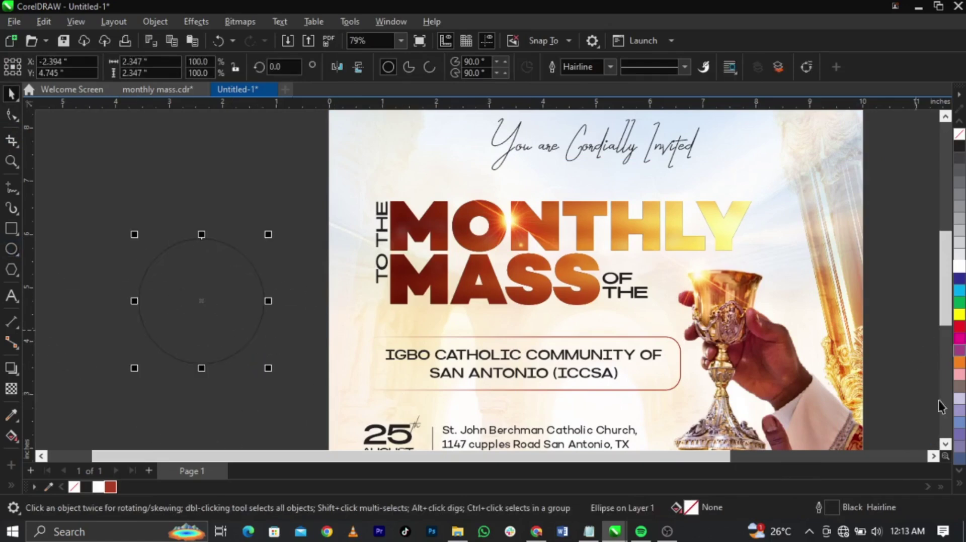
Fill the circle with the pale yellow sampled from the Y of MONTHLY and remove its outline.
left_click(11, 415)
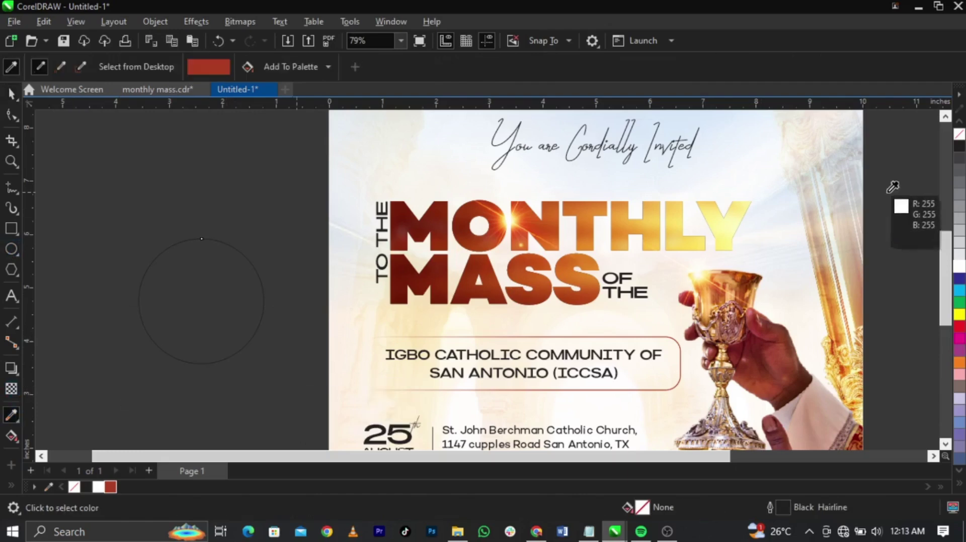
left_click(716, 230)
left_click(225, 285)
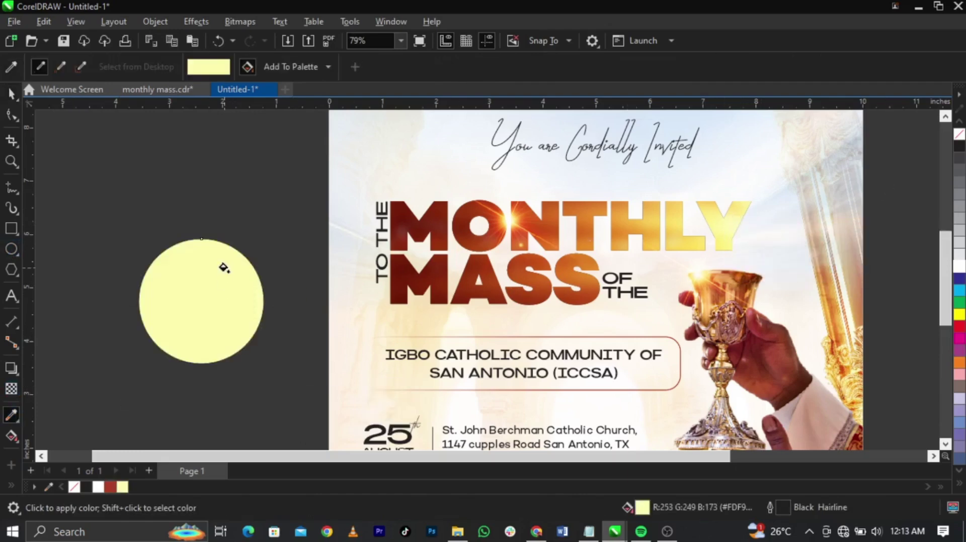
key("space")
right_click(74, 487)
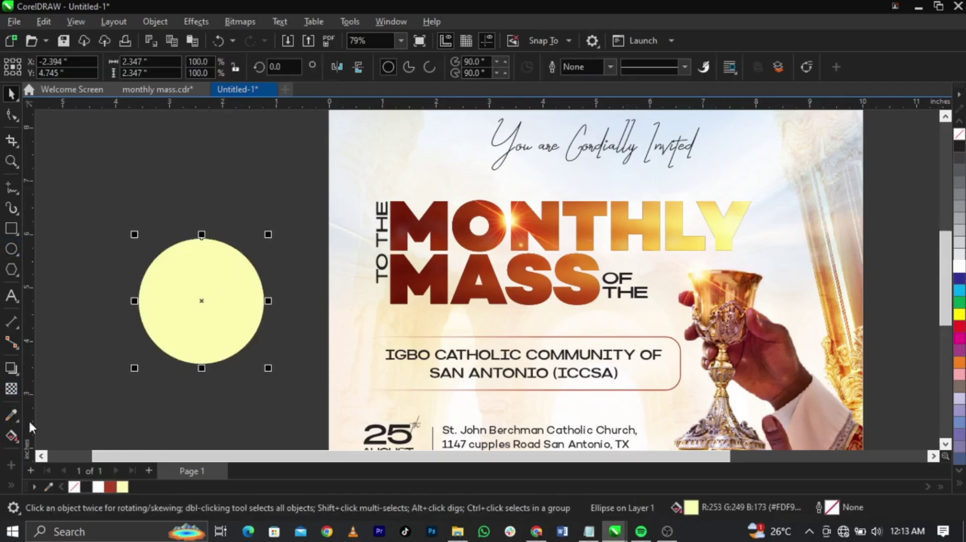
Apply an elliptical fountain transparency to the yellow circle and set its merge mode to Screen.
left_click(13, 392)
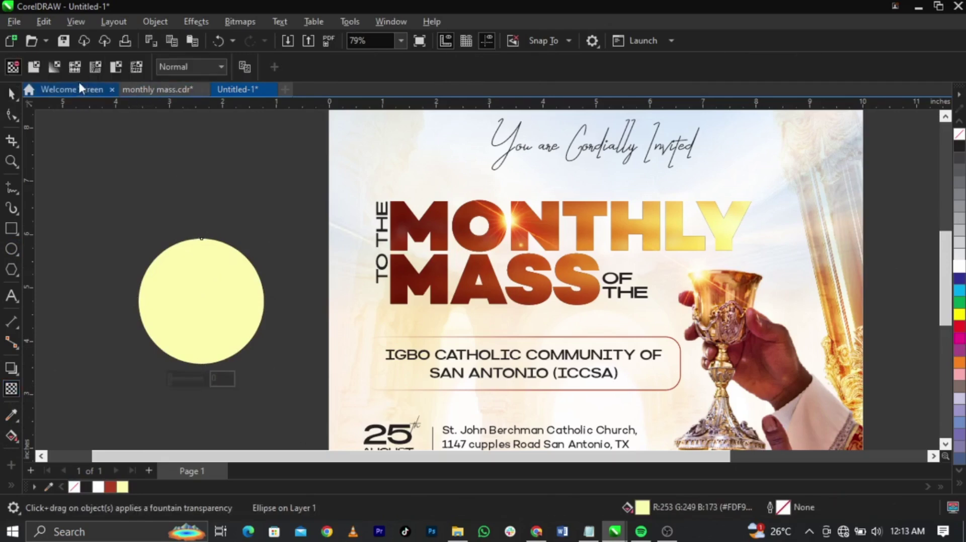
left_click(53, 69)
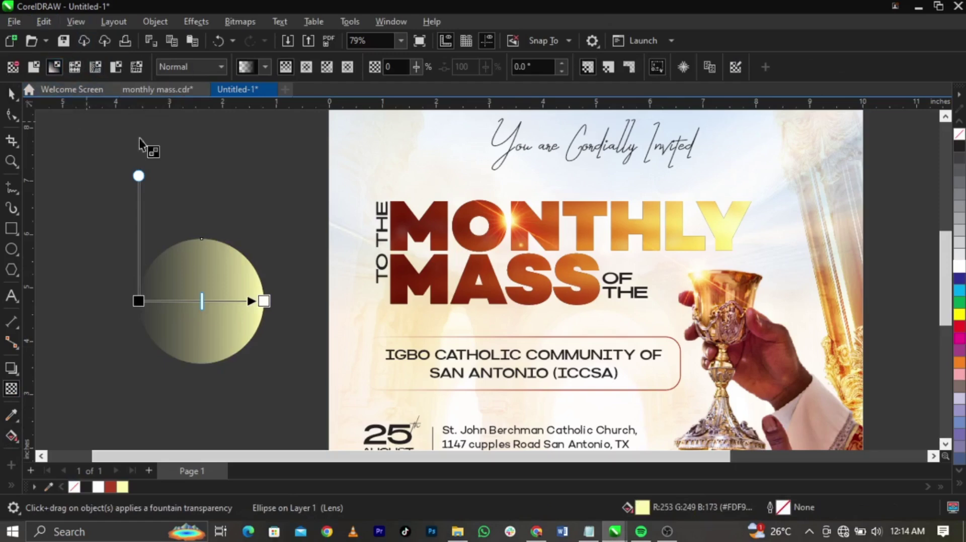
left_click(305, 68)
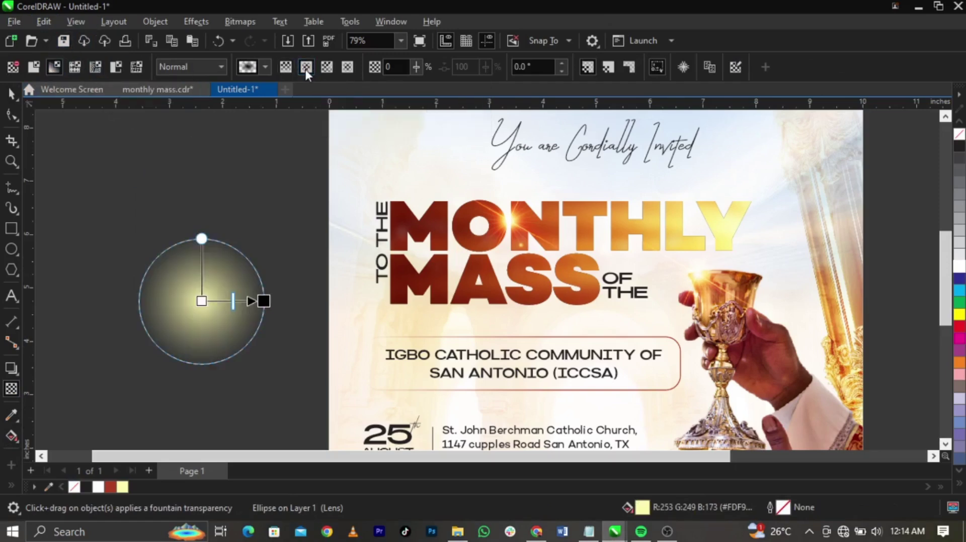
left_click(216, 68)
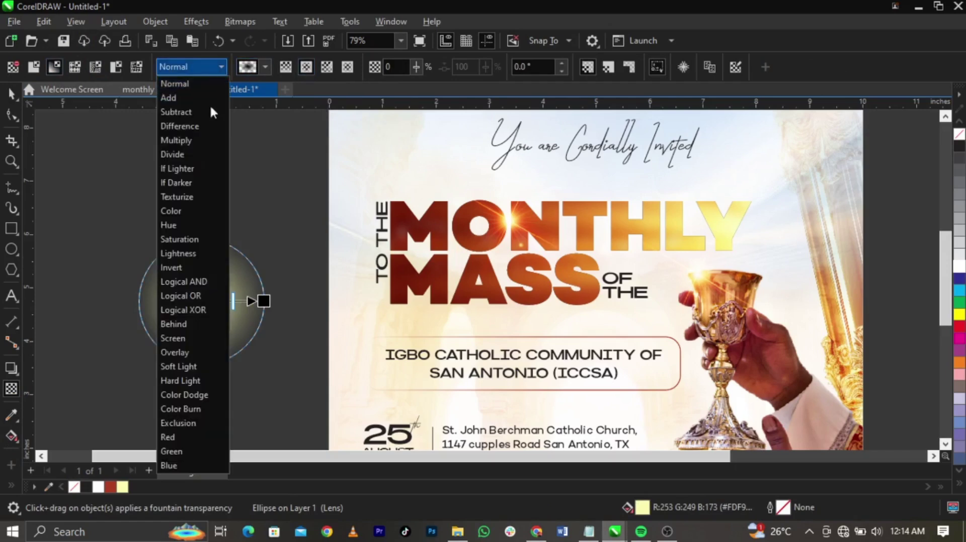
left_click(194, 344)
left_click(11, 93)
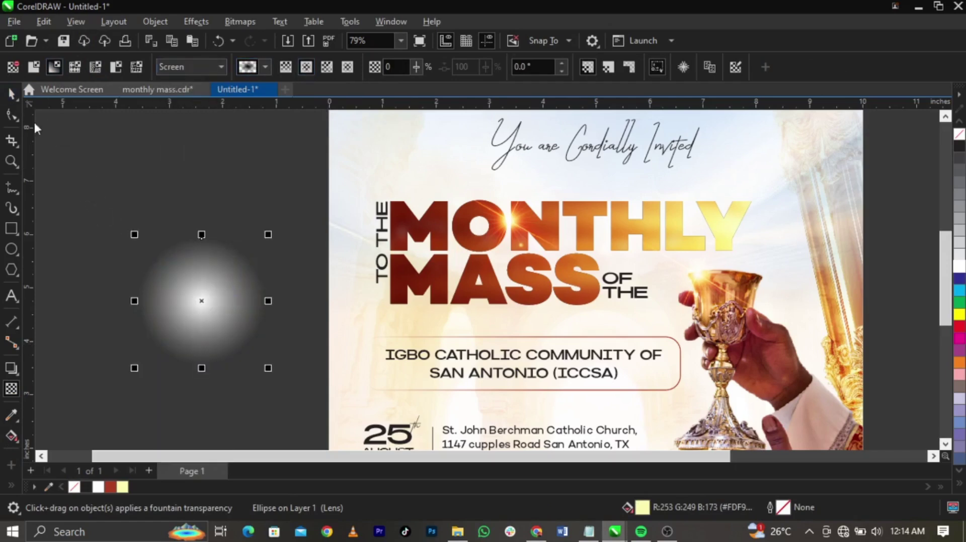
Place the glow, enlarged to about 3.5 inches, near the flyer's right edge and put a copy over the date.
scroll(187, 283, "down", 2)
left_click_drag(188, 282, 641, 397)
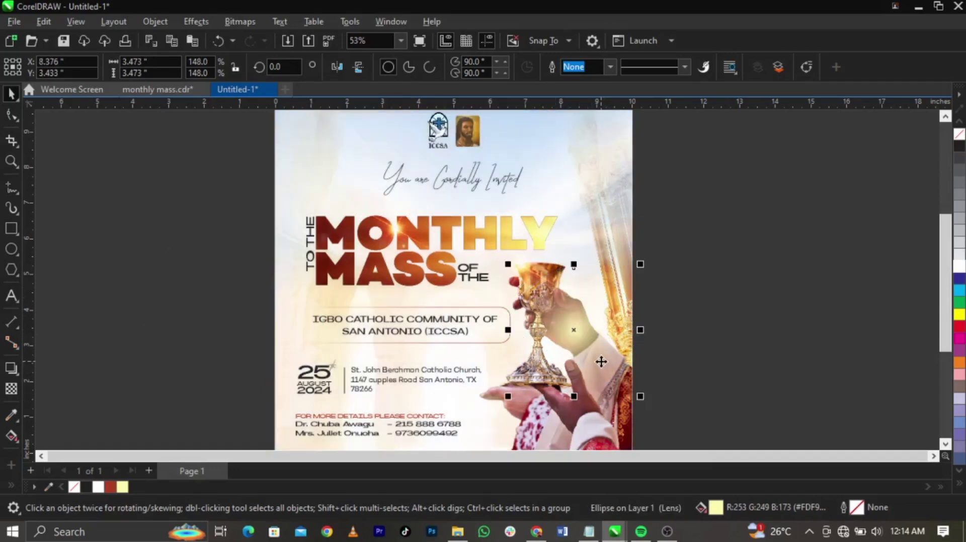
left_click_drag(601, 361, 341, 405)
scroll(311, 407, "up", 1)
scroll(311, 407, "up", 2)
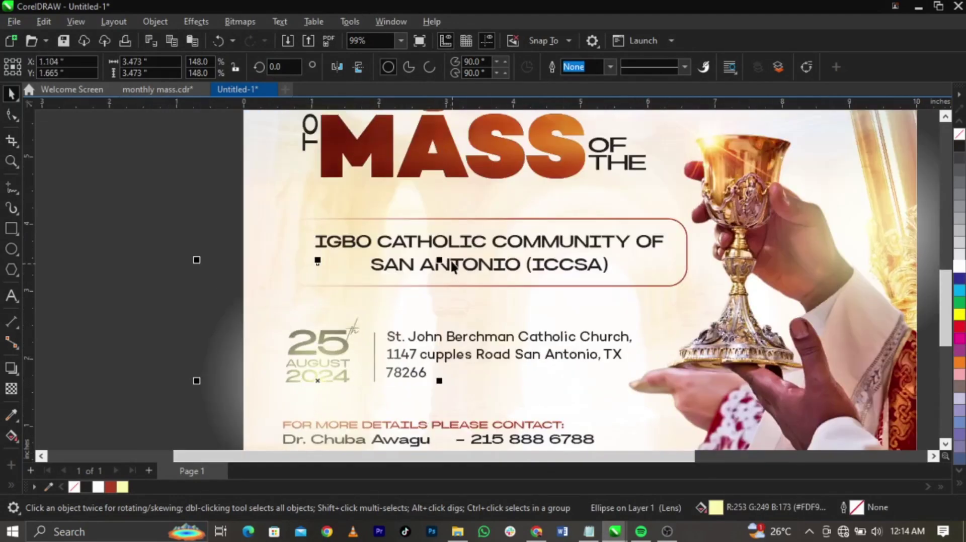
Shrink the glow copy to about 1.6 inches, fill it with the palette's dark red and center it over the 25 of the date.
left_click_drag(439, 259, 308, 371)
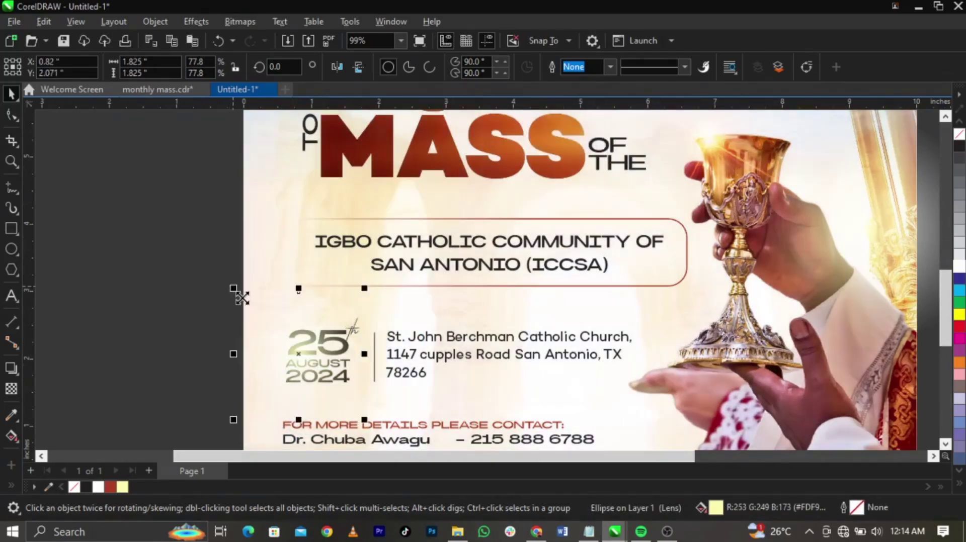
left_click_drag(236, 291, 246, 301)
scroll(308, 356, "down", 2)
left_click(110, 487)
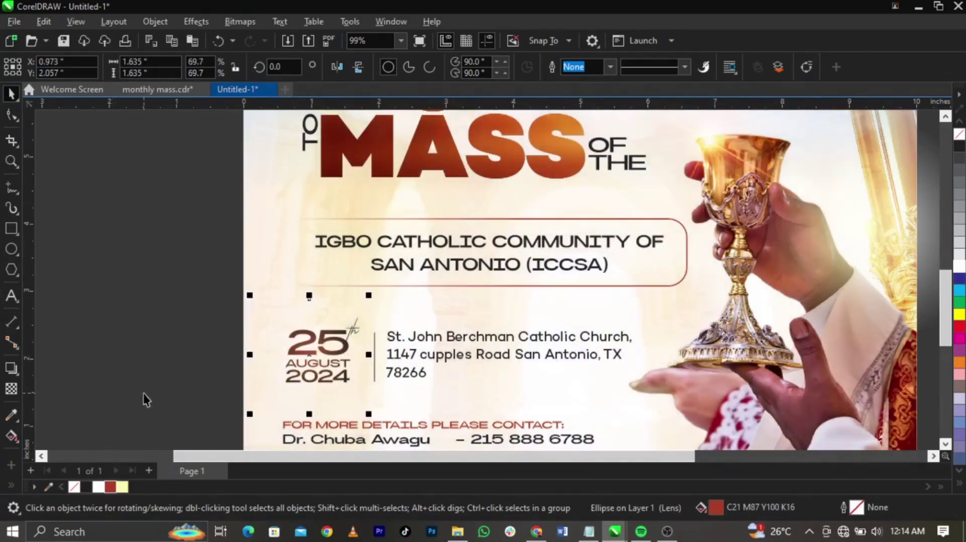
left_click(144, 398)
scroll(291, 381, "up", 3)
scroll(292, 381, "up", 2)
mouse_move(324, 321)
left_mouse_down()
mouse_move(542, 282)
mouse_move(334, 334)
mouse_move(317, 318)
left_mouse_up()
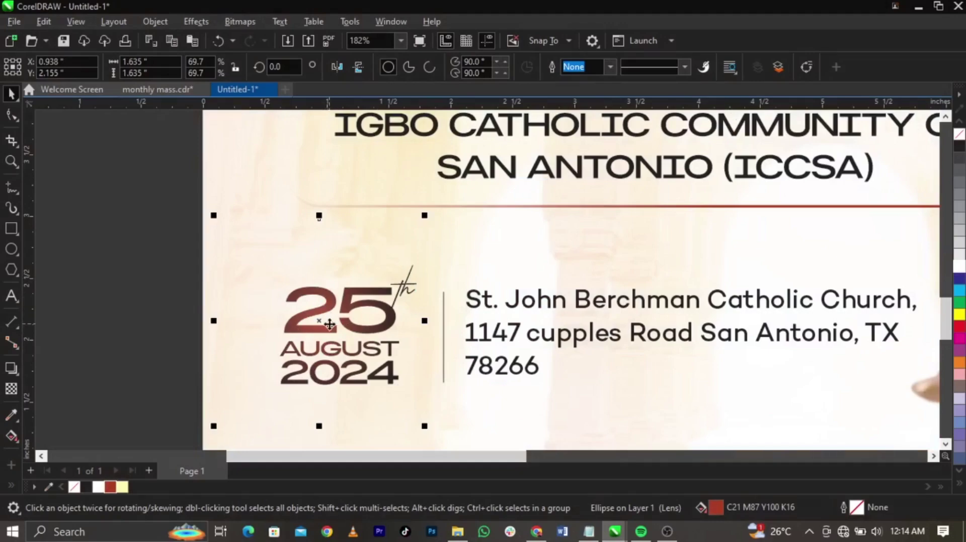
PowerClip the yellow glow overhanging the right edge inside the flyer's background frame.
scroll(330, 324, "up", 3)
scroll(291, 302, "down", 6)
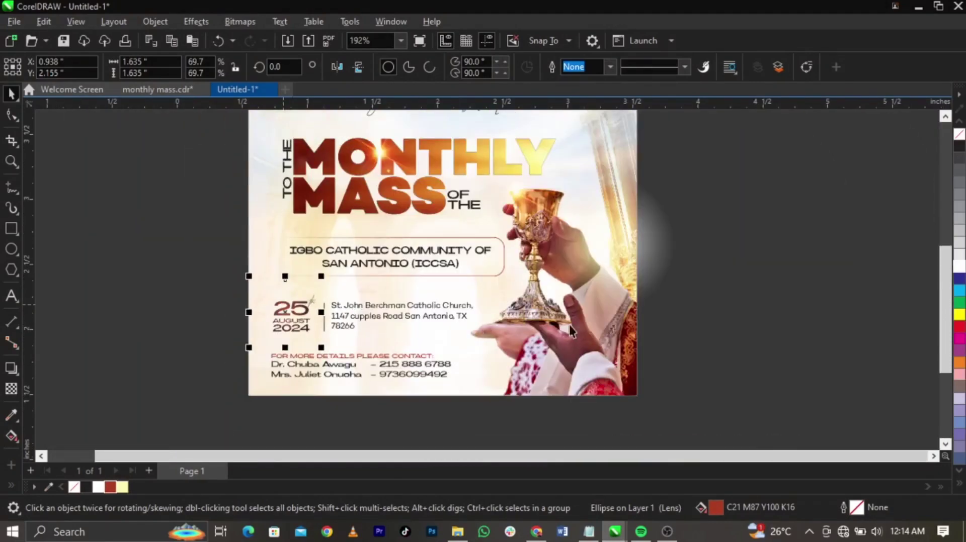
left_click(643, 244)
right_click(645, 243)
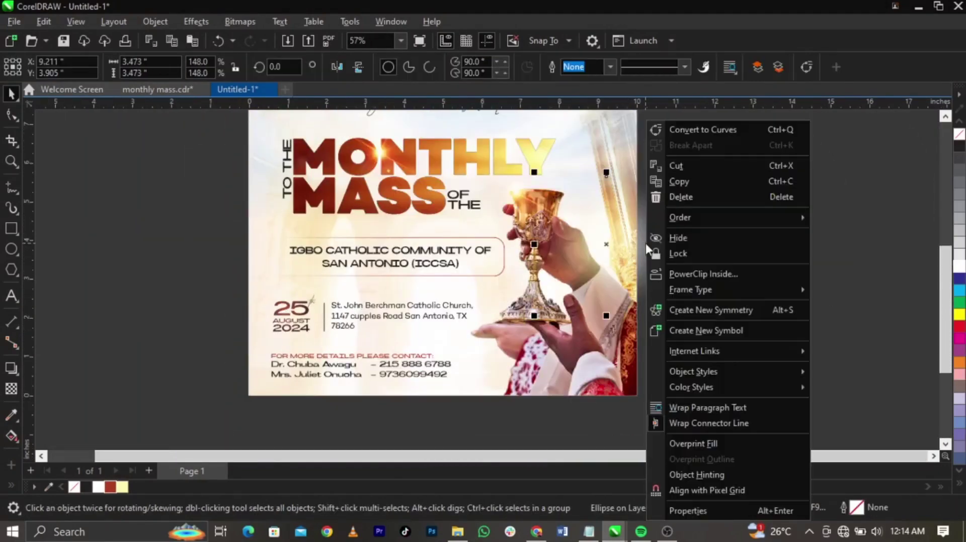
left_click(672, 274)
left_click(640, 335)
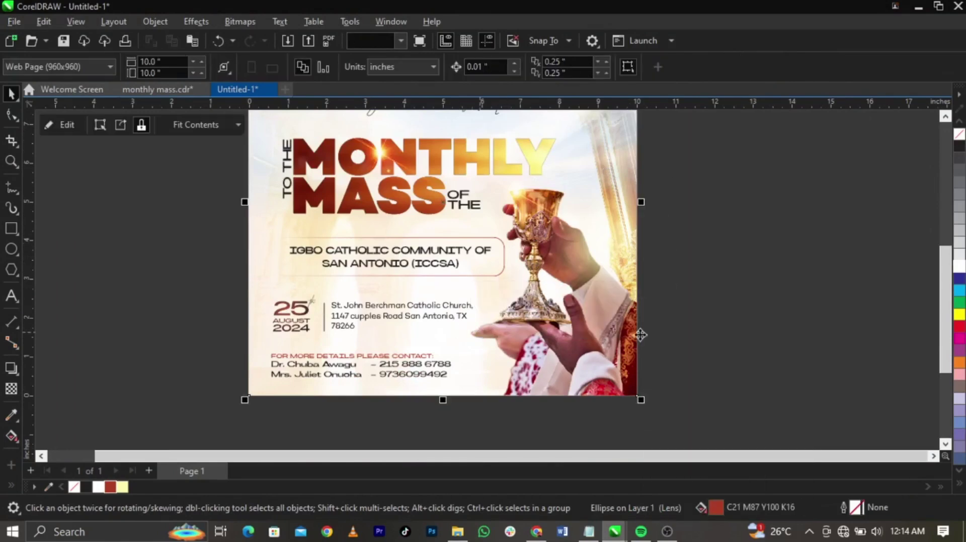
Examine the whole flyer in a full-screen preview with nothing selected.
key("shift+F4")
left_click(724, 329)
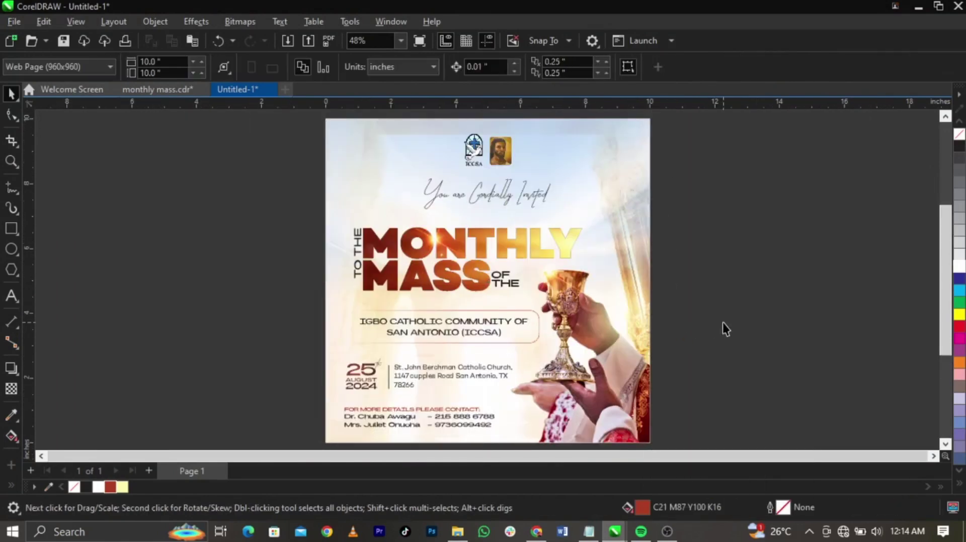
key("F9")
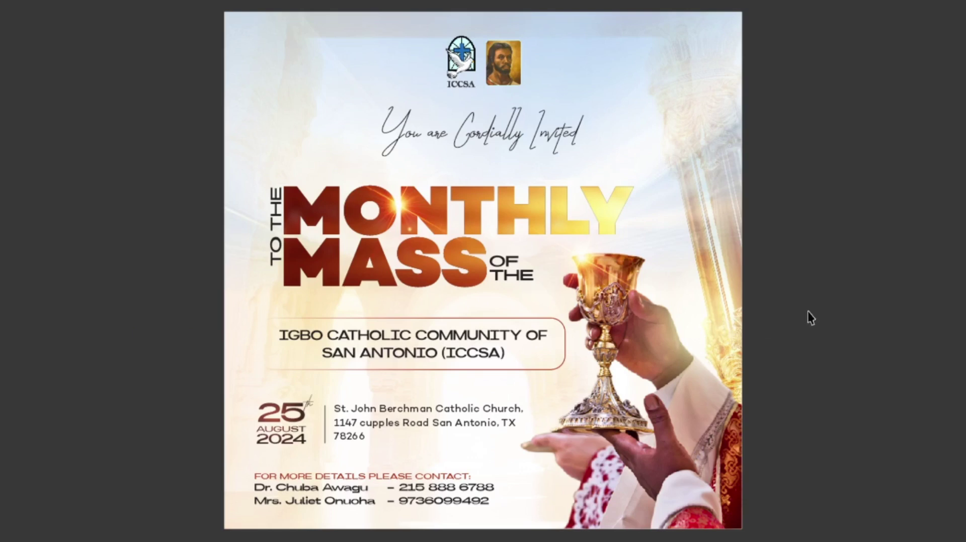